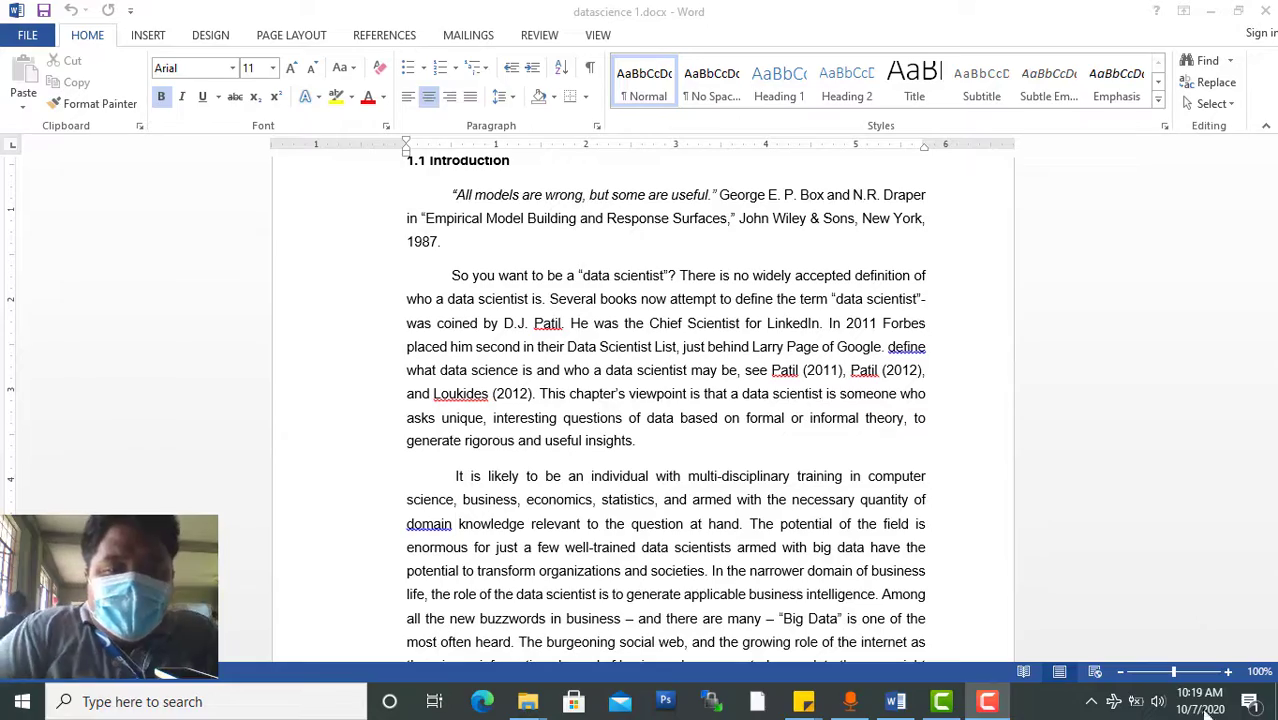
Go to section 1.3.2 Facets of data and examine the definition of structured data, highlighting "a fixed"
{"action": "scroll", "coordinate": [990, 466], "scroll_direction": "down", "scroll_amount": 10}
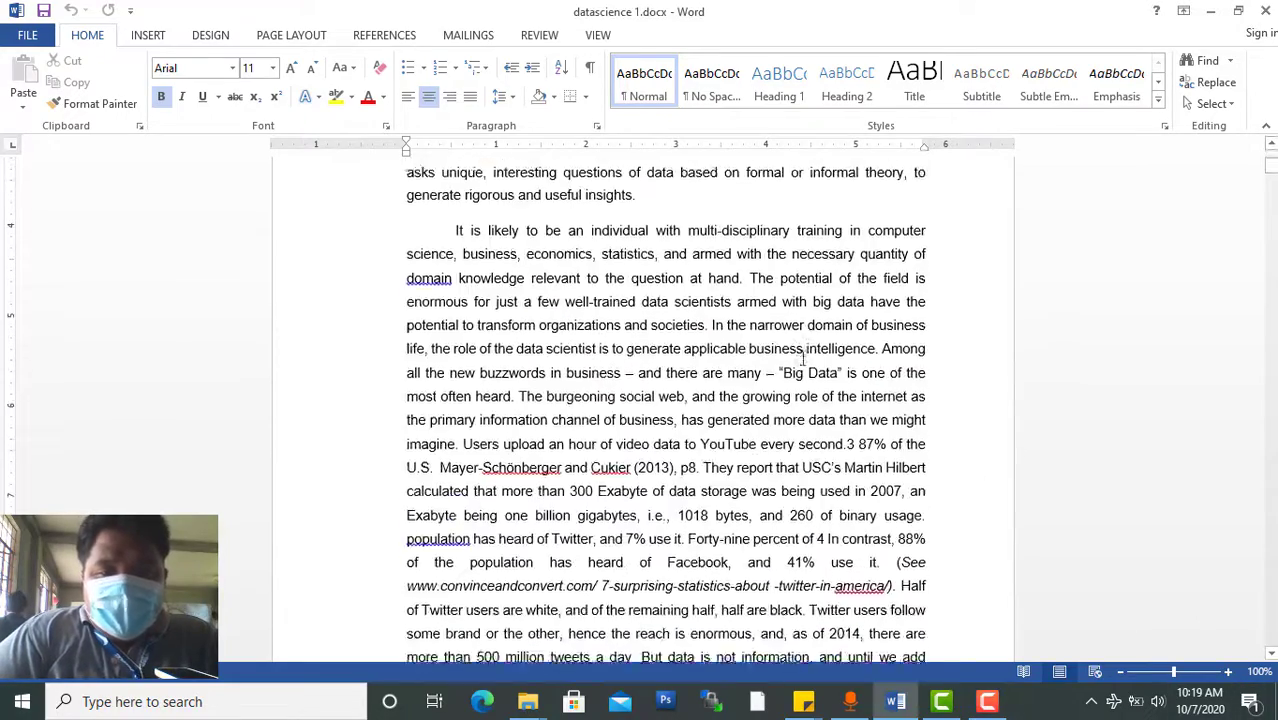
{"action": "left_click_drag", "start_coordinate": [1270, 178], "coordinate": [1271, 220]}
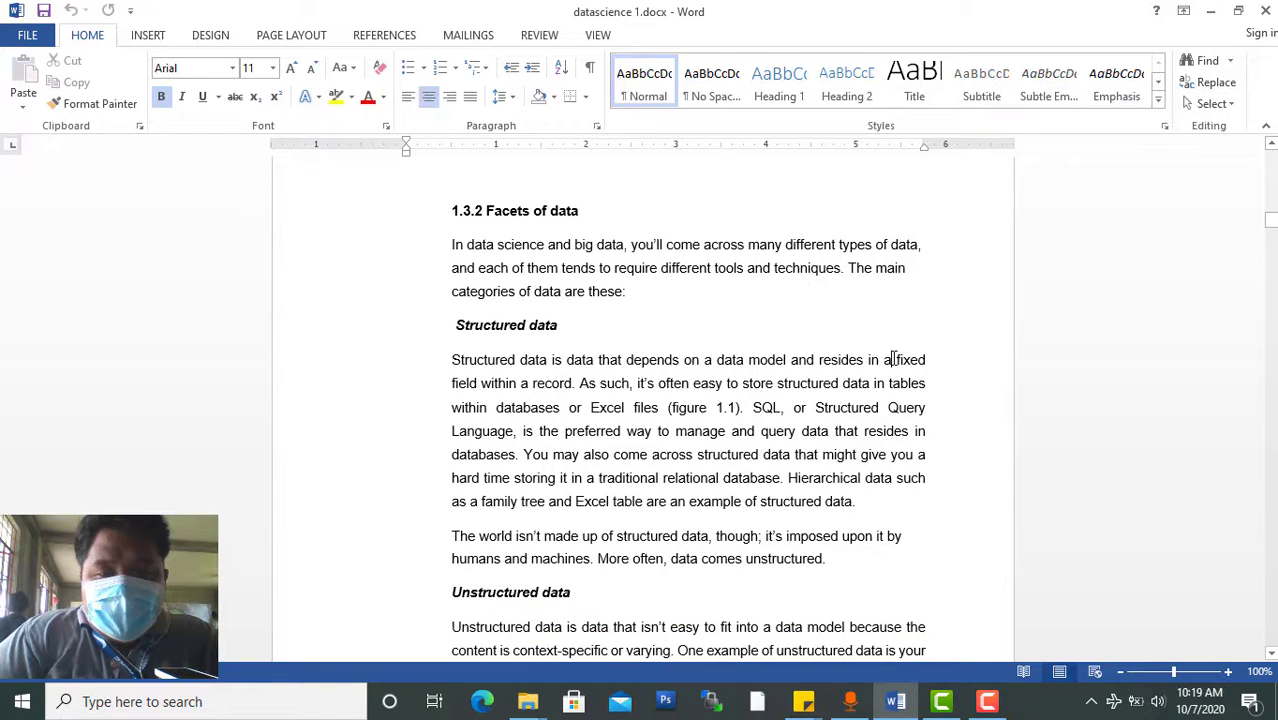
{"action": "left_click_drag", "start_coordinate": [884, 360], "coordinate": [928, 362]}
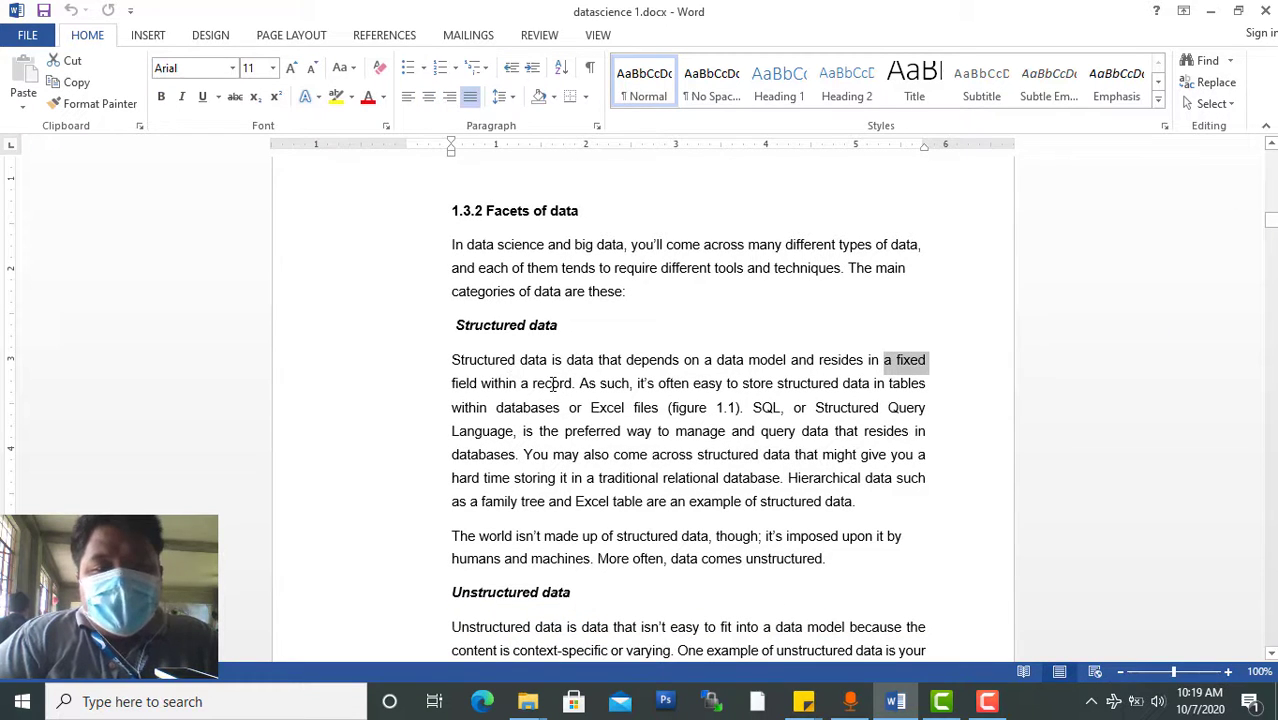
Launch the XAMPP Control Panel, clearing the Word and File Explorer windows off the desktop
{"action": "key", "text": "super"}
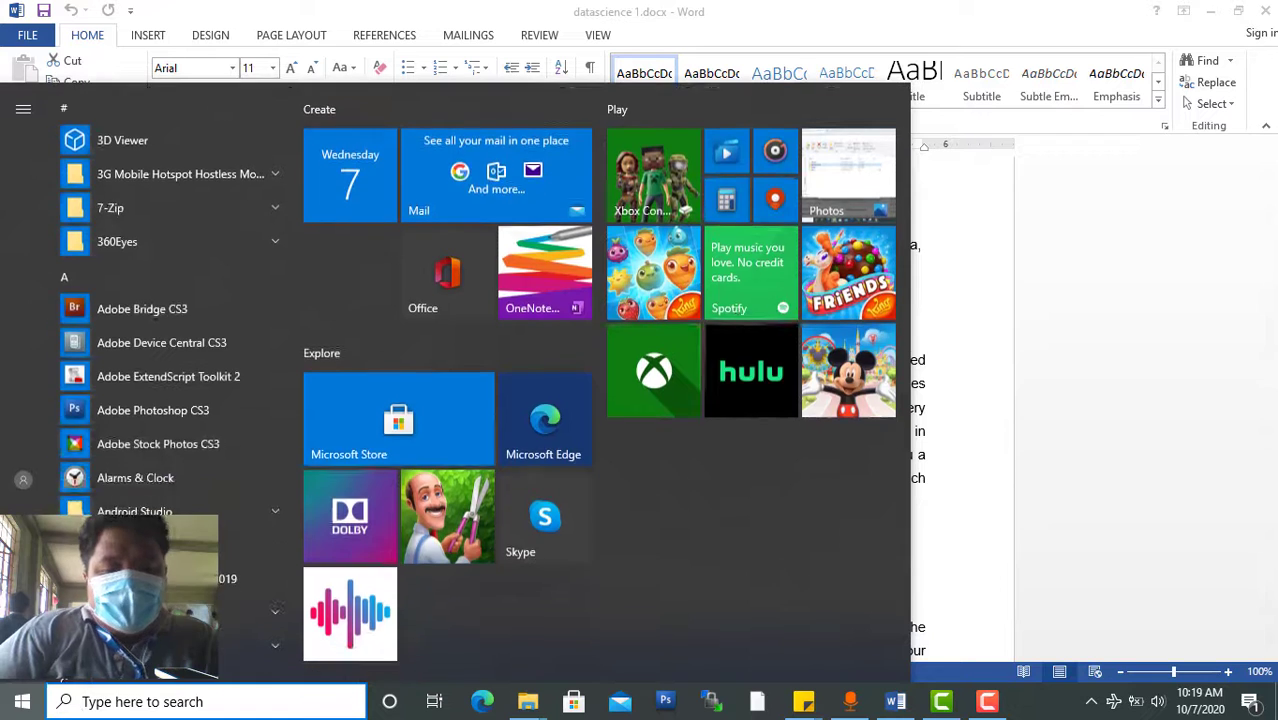
{"action": "type", "text": "xam"}
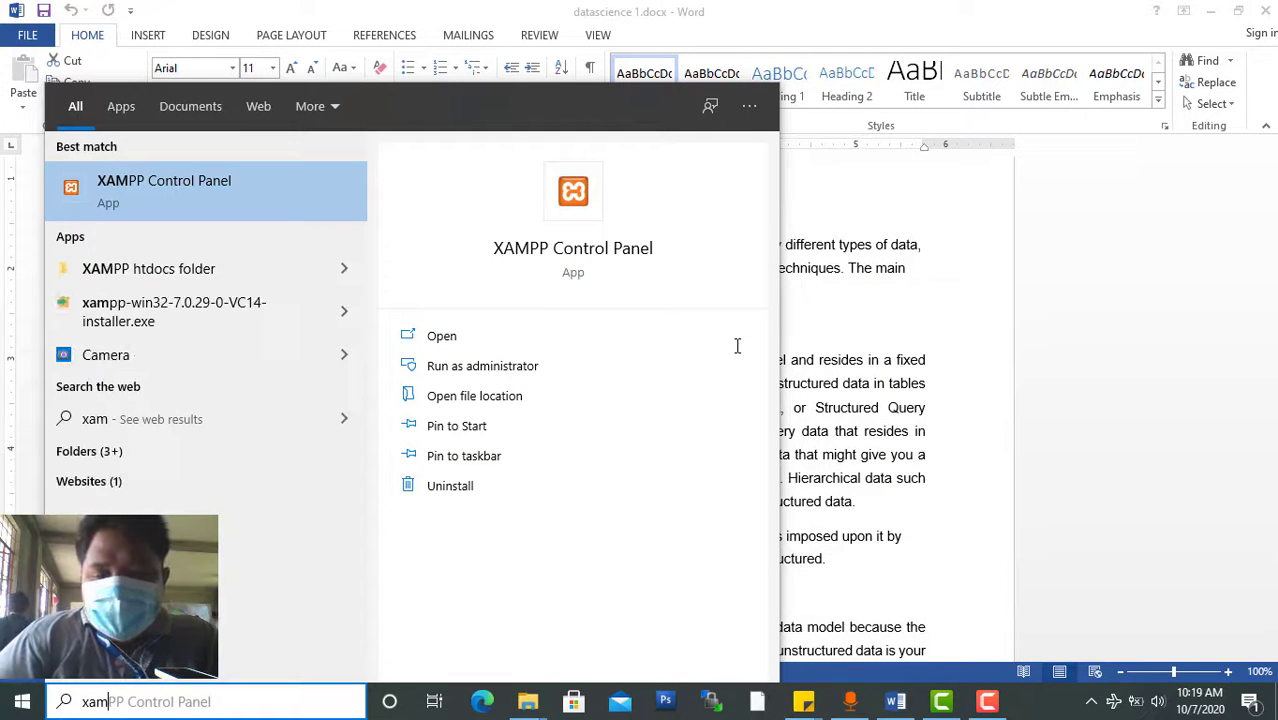
{"action": "key", "text": "Return"}
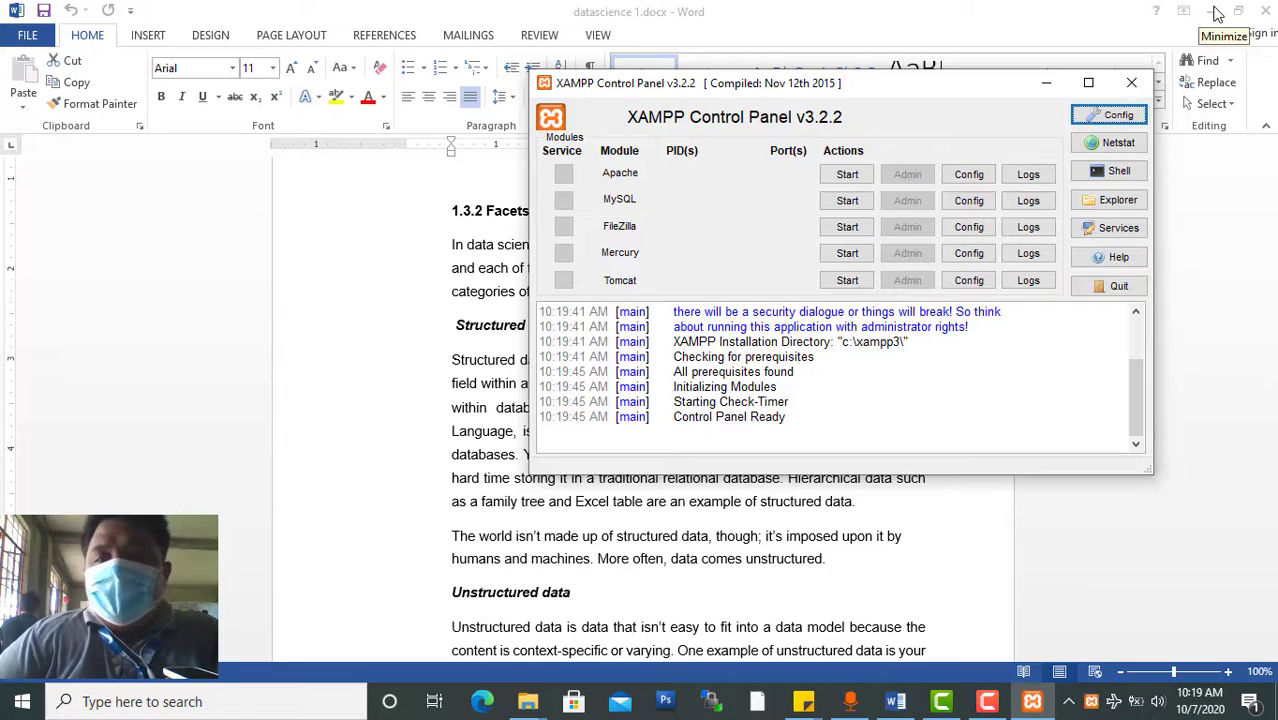
{"action": "left_click", "coordinate": [1203, 18]}
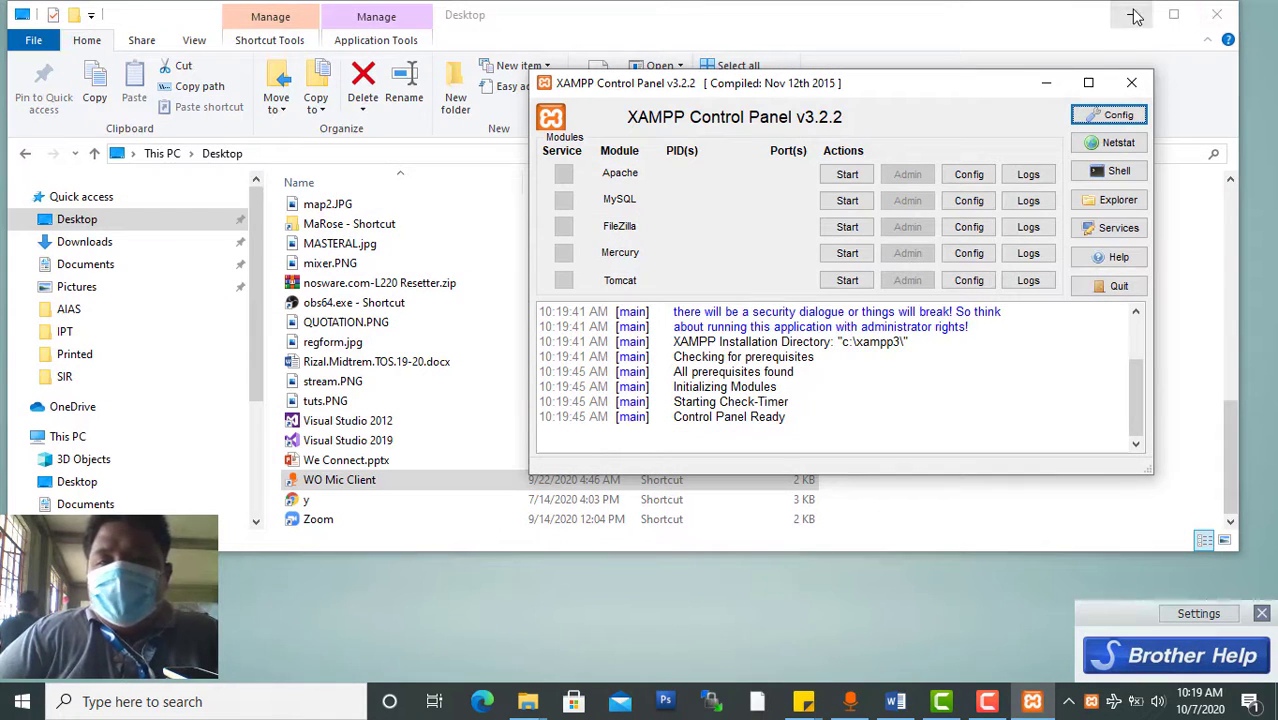
{"action": "left_click", "coordinate": [1131, 14]}
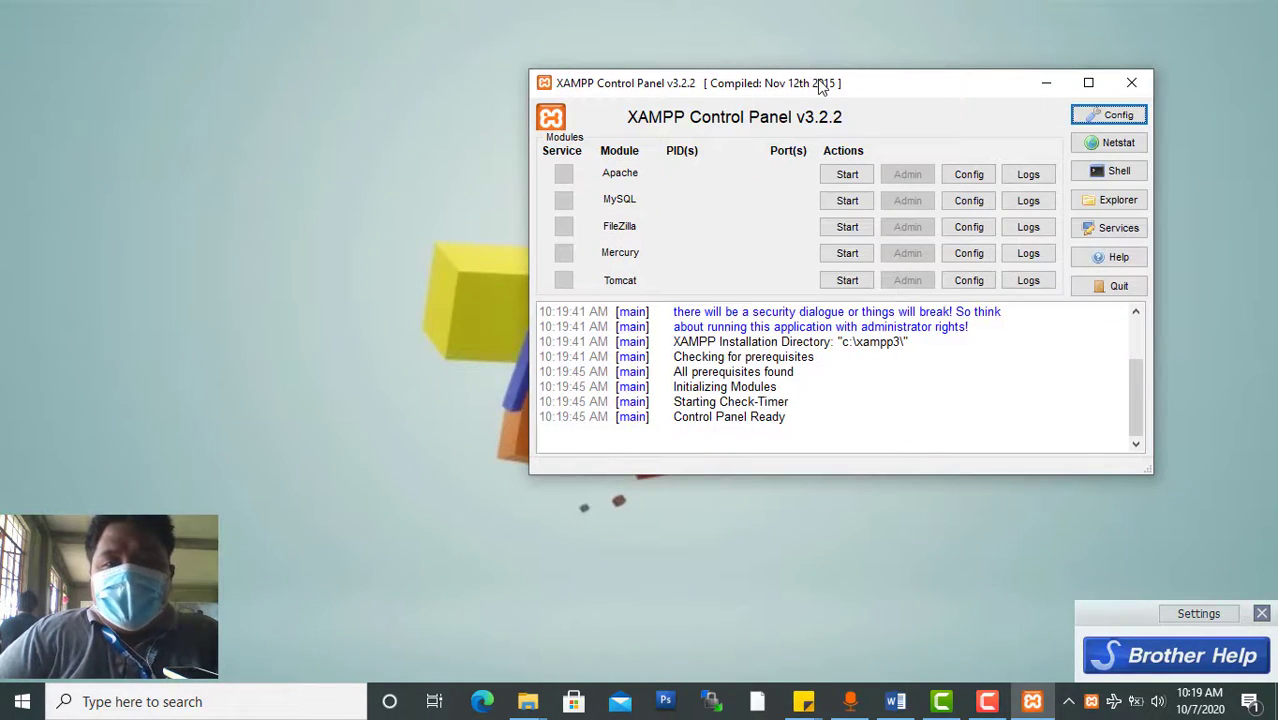
{"action": "left_click_drag", "start_coordinate": [818, 84], "coordinate": [531, 63]}
Start the Apache and MySQL modules in the XAMPP Control Panel
{"action": "left_click", "coordinate": [555, 154]}
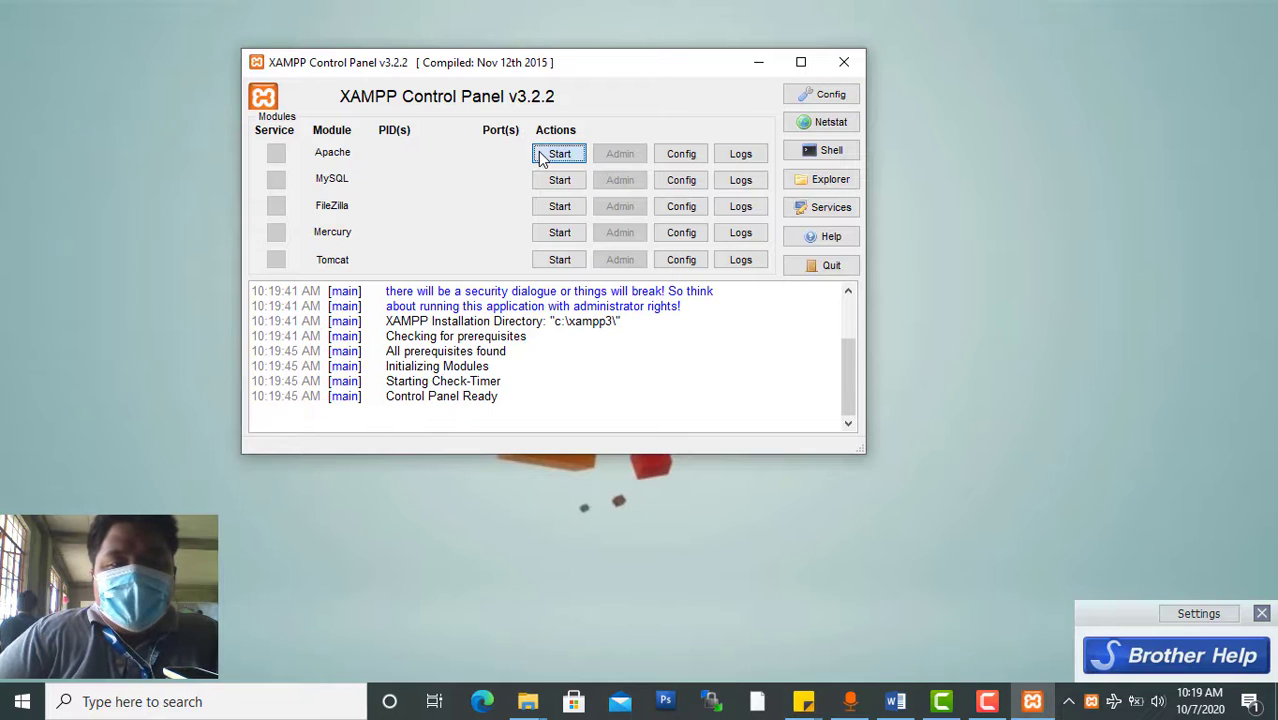
{"action": "left_click", "coordinate": [562, 181]}
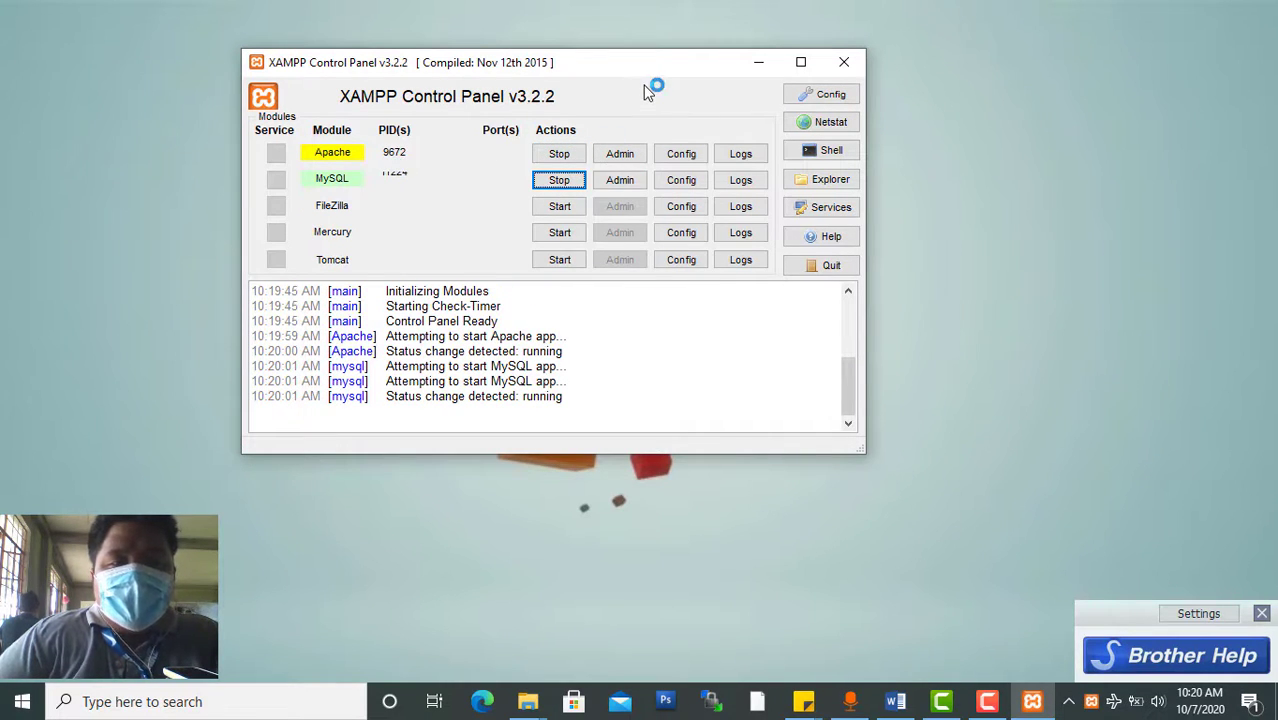
{"action": "left_click_drag", "start_coordinate": [699, 64], "coordinate": [705, 38]}
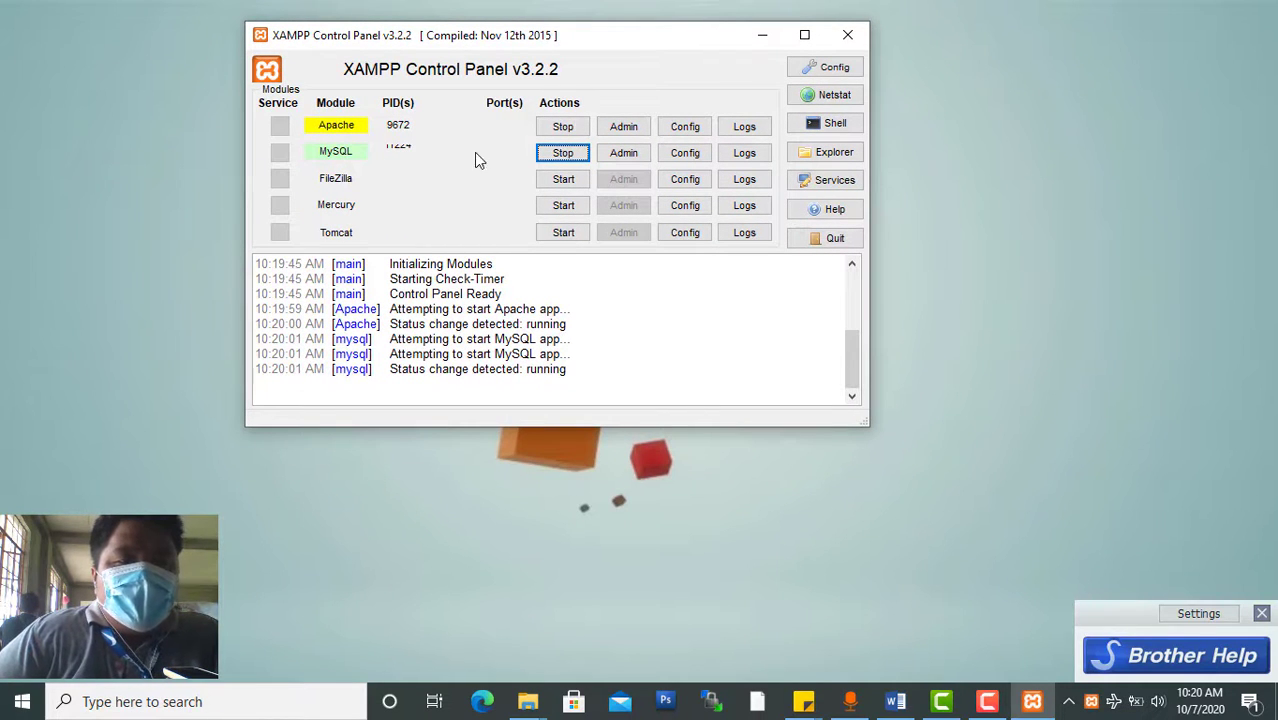
{"action": "left_click_drag", "start_coordinate": [639, 42], "coordinate": [643, 76]}
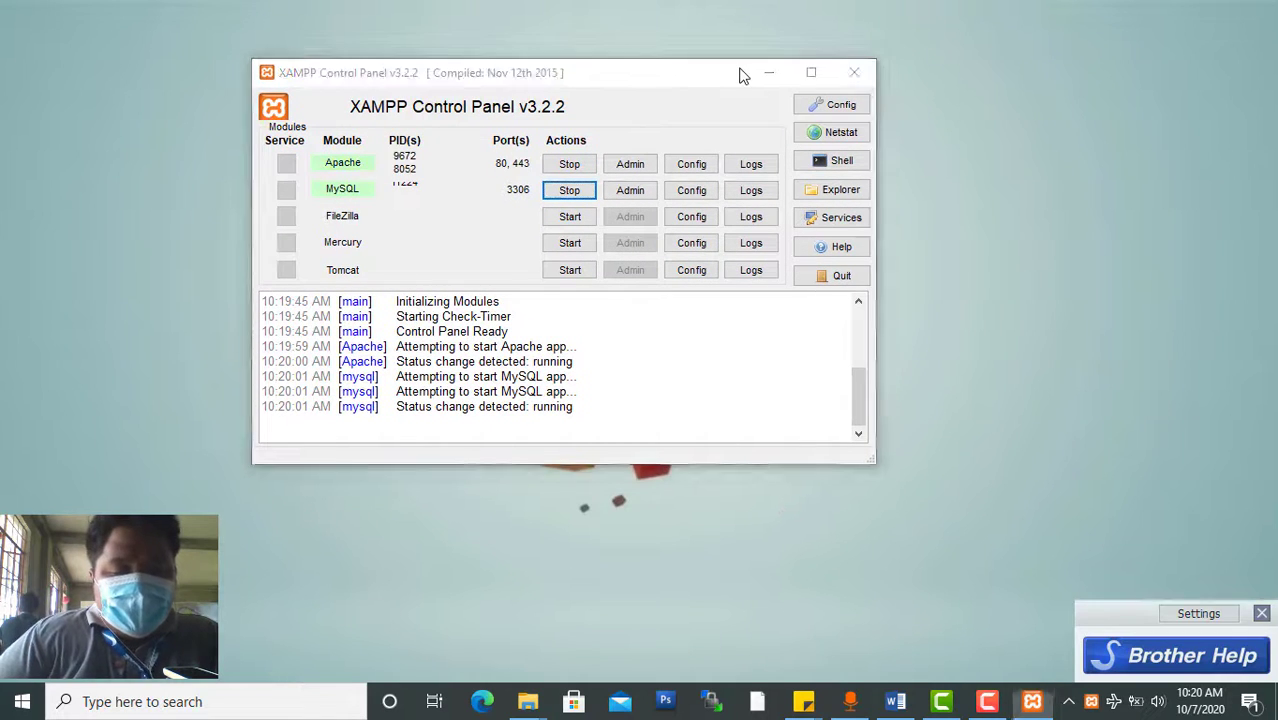
Launch Google Chrome
{"action": "key", "text": "super"}
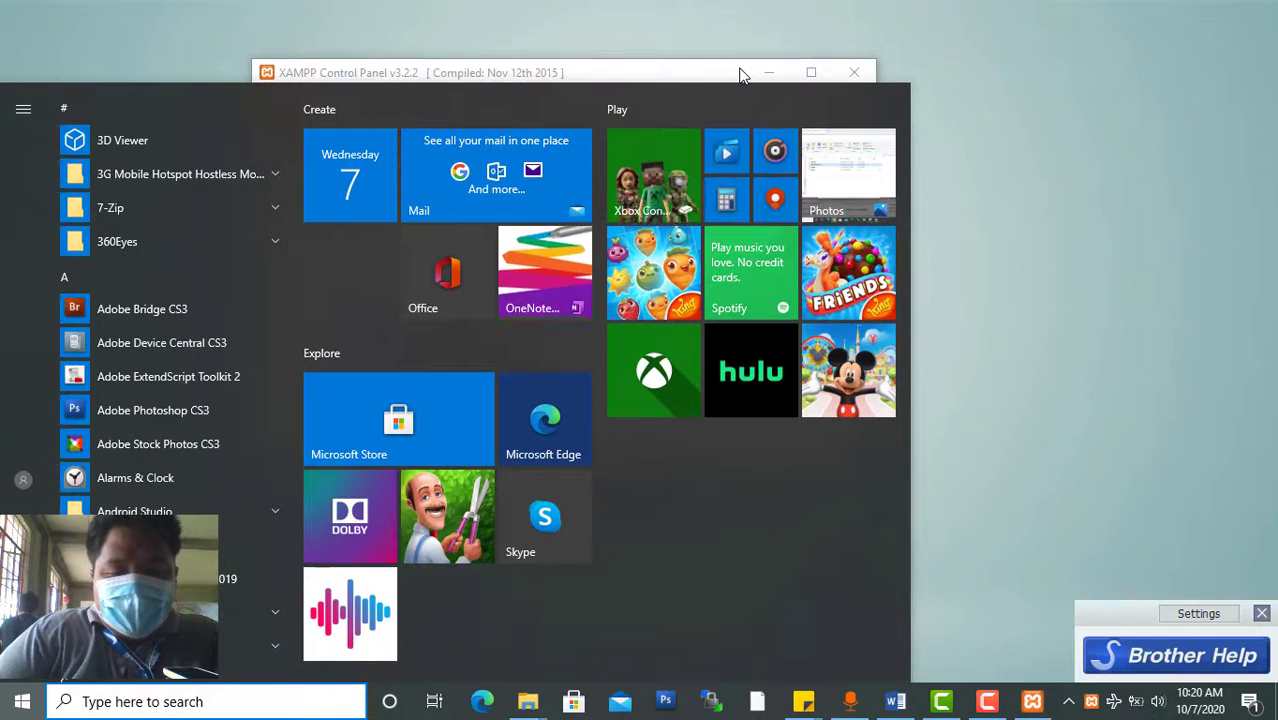
{"action": "type", "text": "go"}
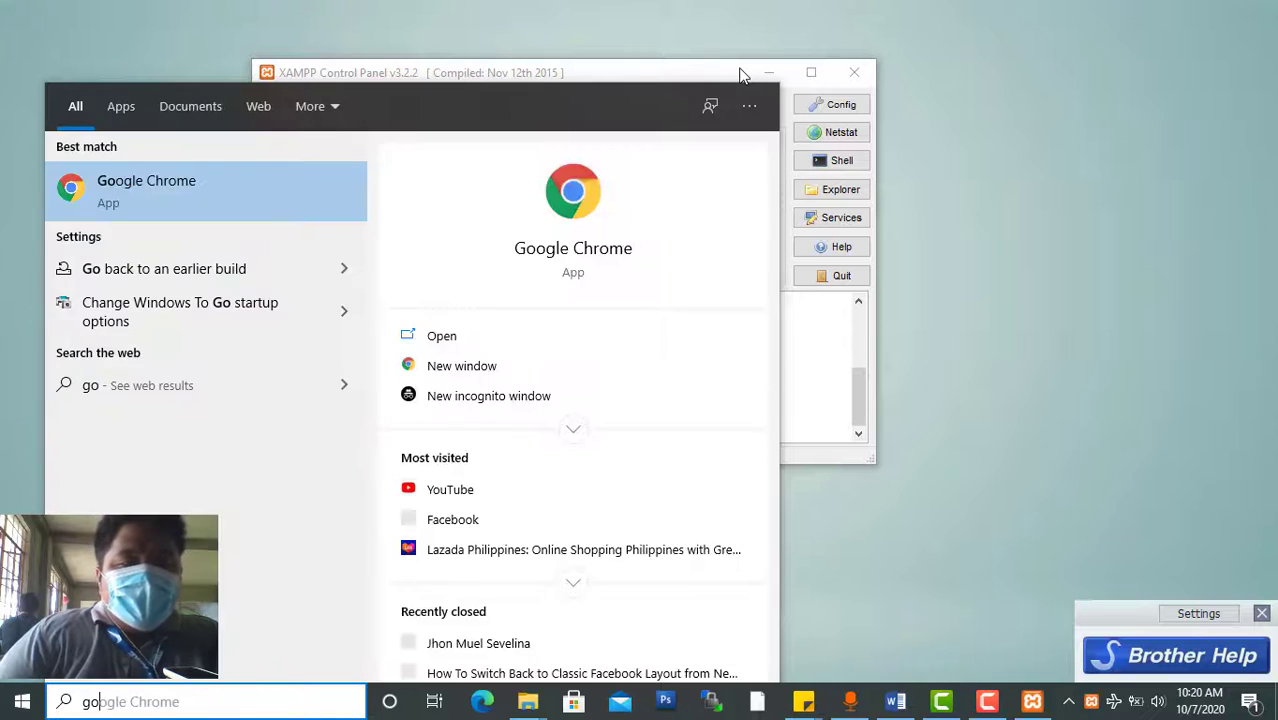
{"action": "key", "text": "Return"}
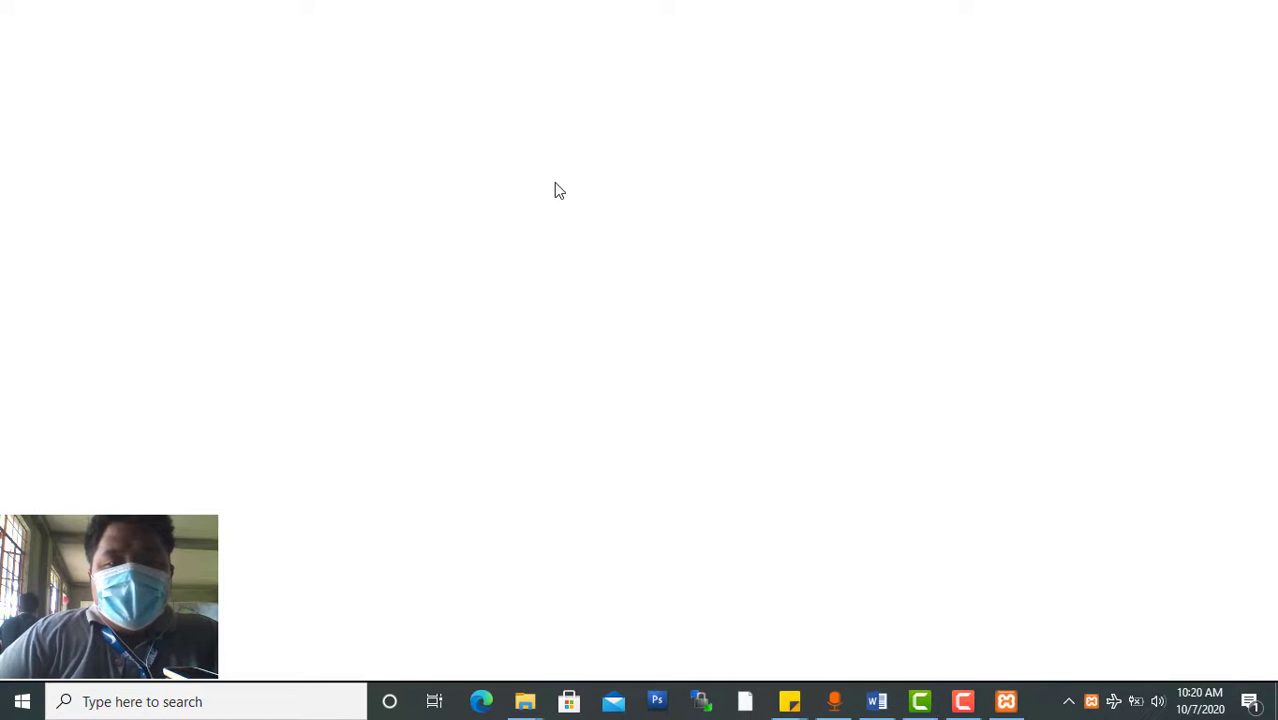
Open the MySQL admin page, localhost/phpmyadmin, from the XAMPP Control Panel and close the blank browser tab
{"action": "key", "text": "alt+Tab"}
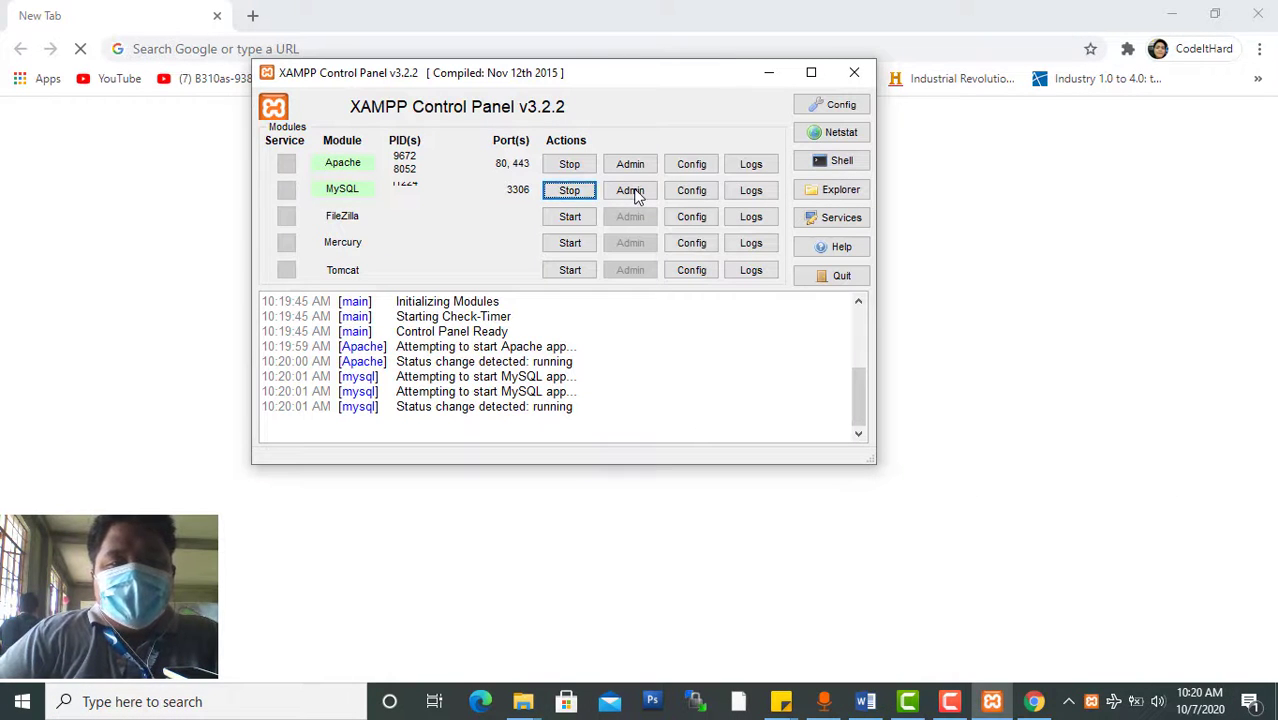
{"action": "left_click", "coordinate": [627, 192]}
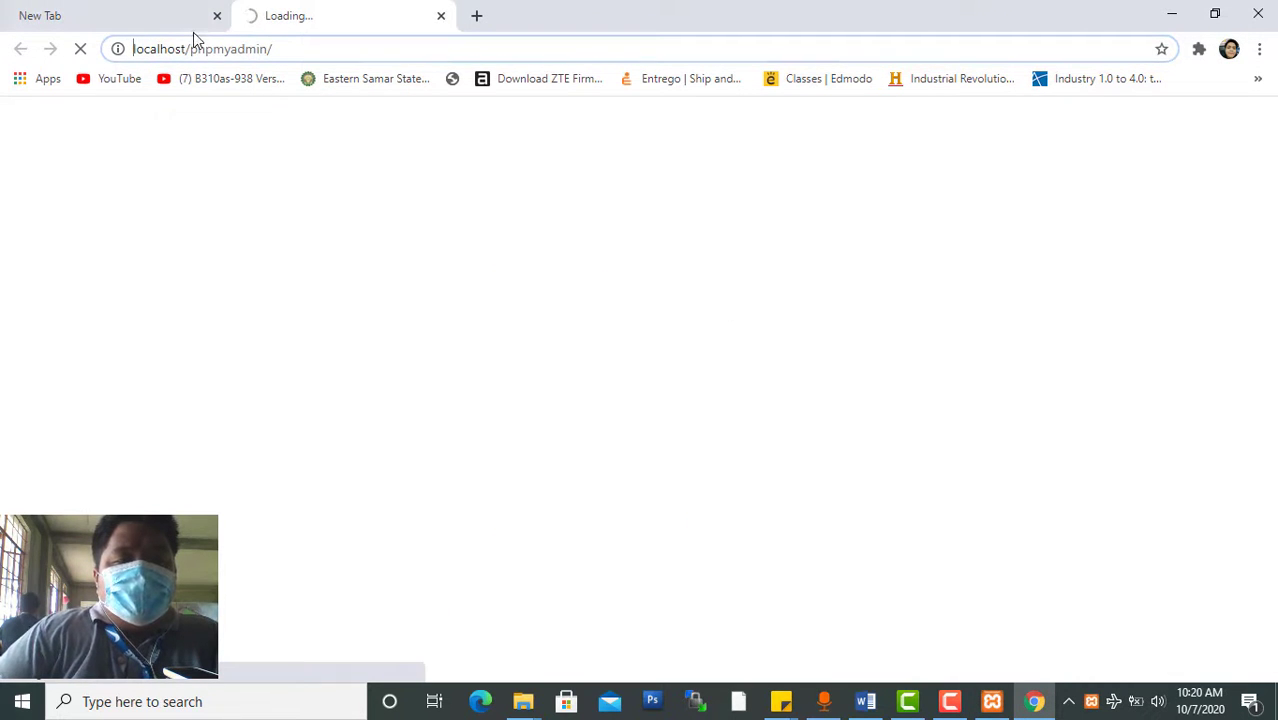
{"action": "key", "text": "alt+Tab"}
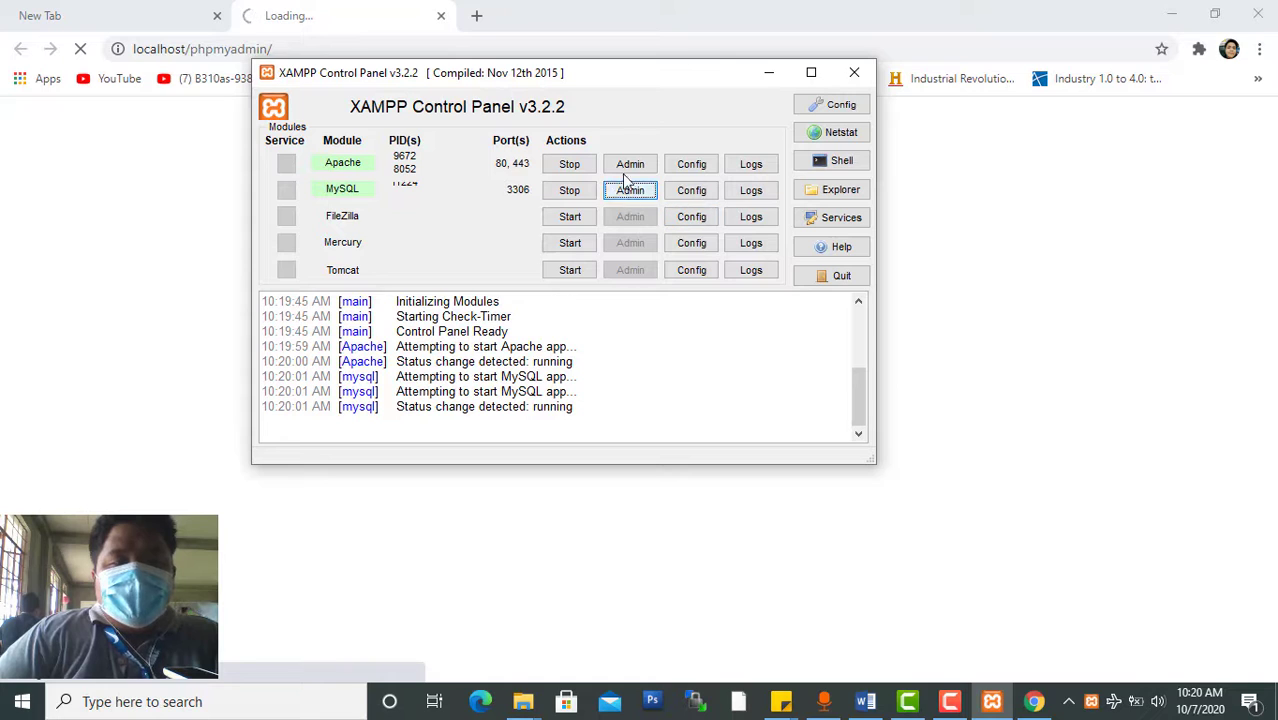
{"action": "left_click", "coordinate": [337, 8]}
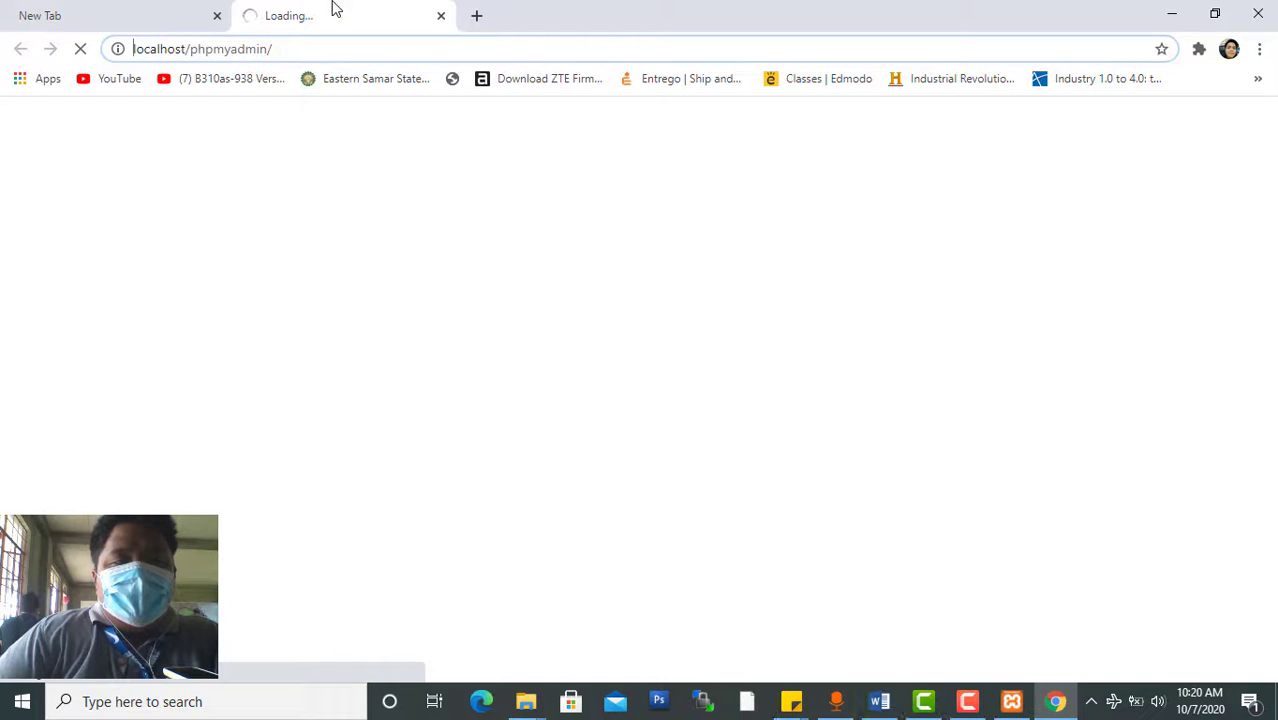
{"action": "left_click", "coordinate": [137, 8]}
{"action": "left_click", "coordinate": [217, 16]}
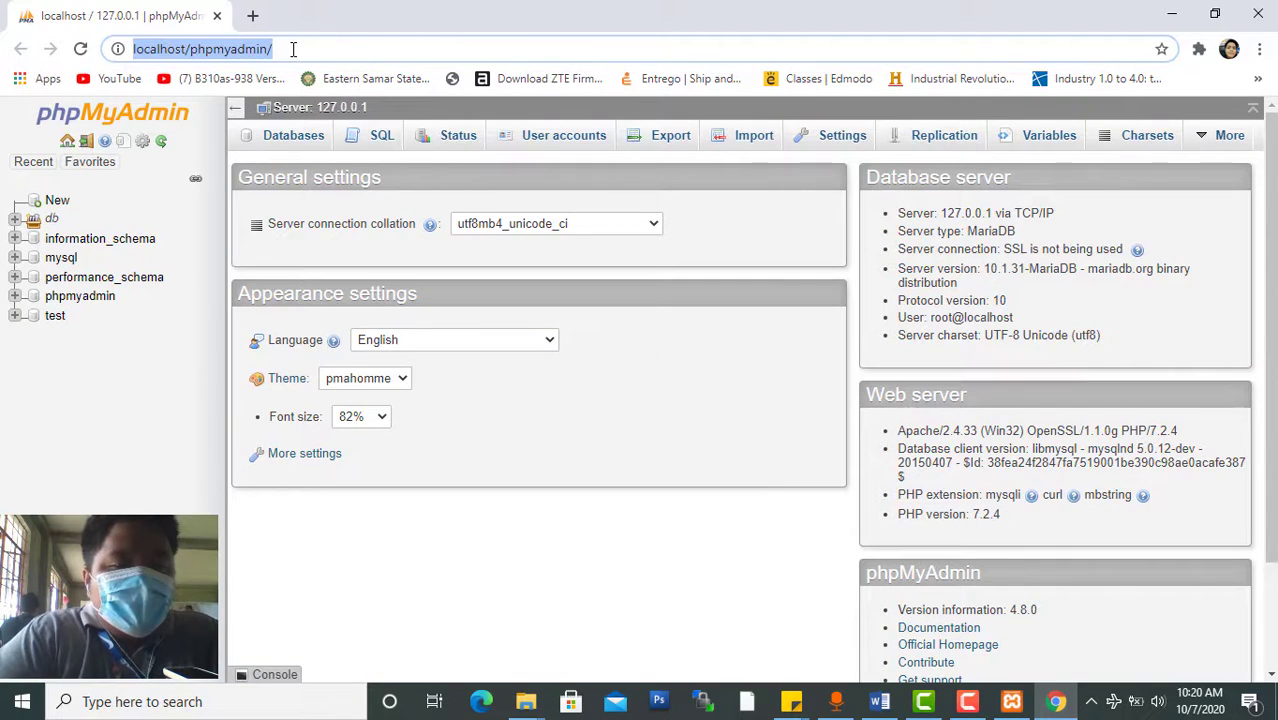
Expand the db group in the database tree to view its existing databases, then collapse it
{"action": "left_click", "coordinate": [15, 220]}
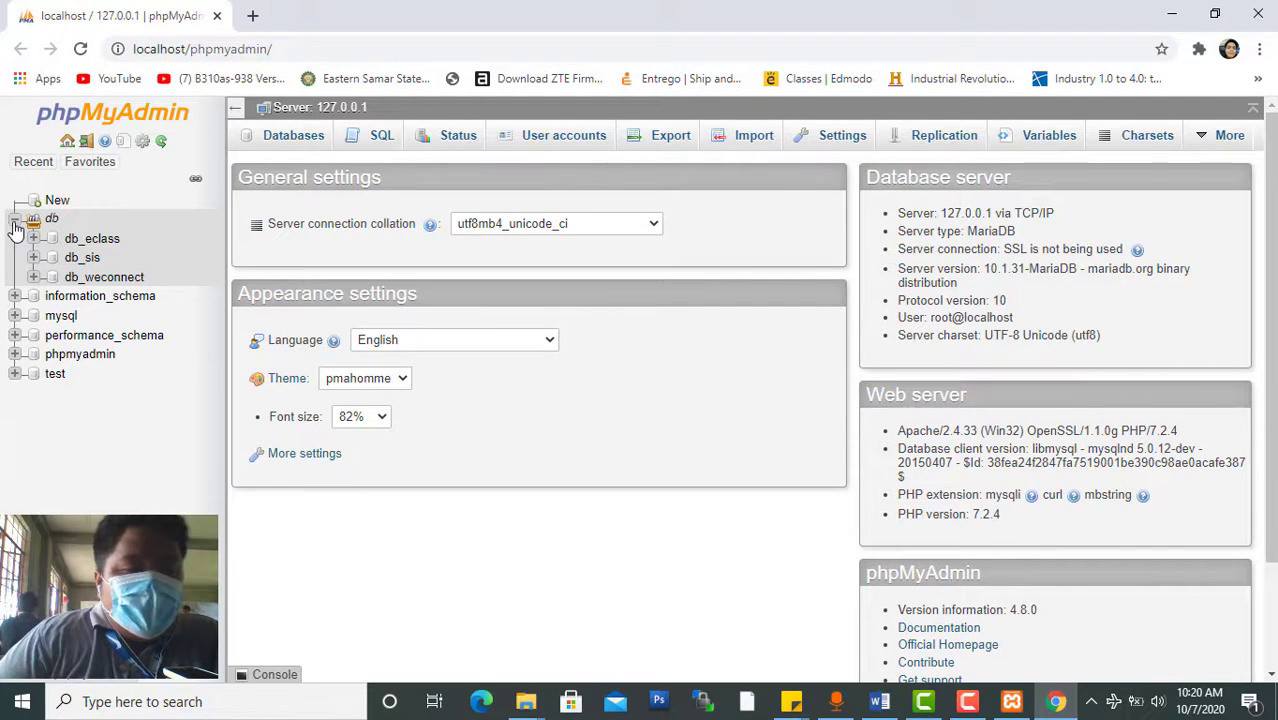
{"action": "left_click", "coordinate": [15, 220]}
{"action": "left_click", "coordinate": [15, 220]}
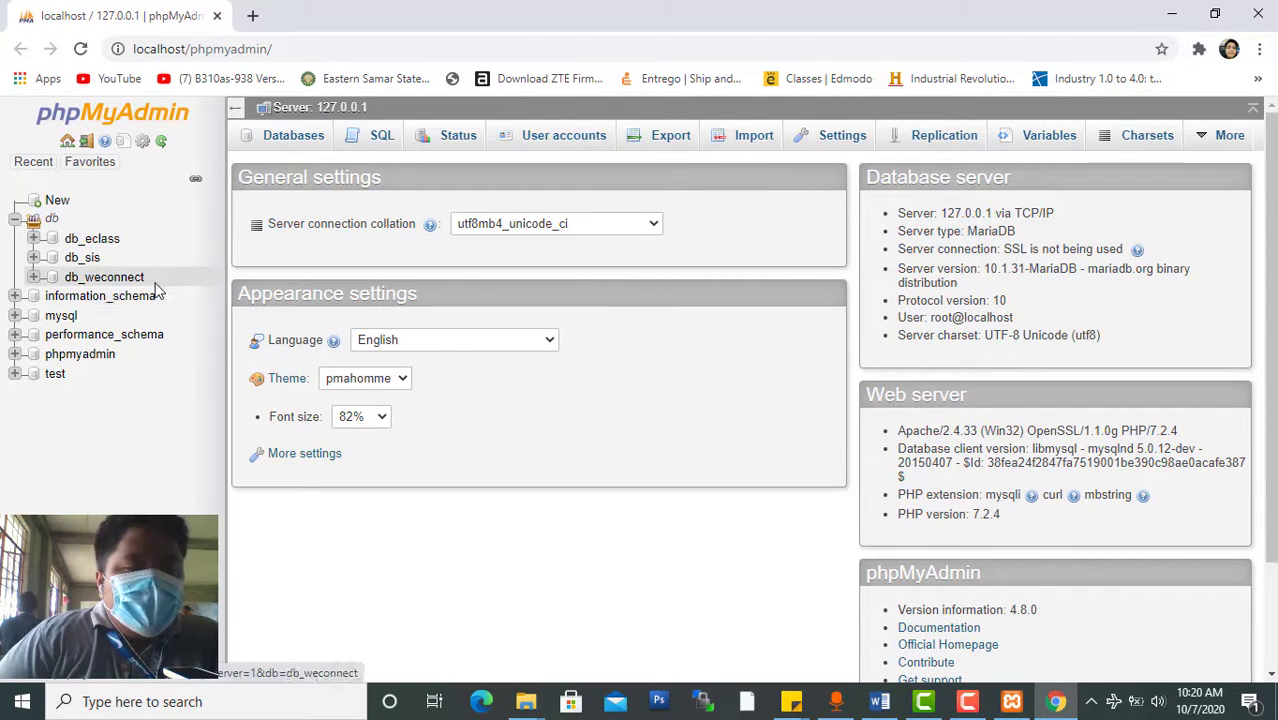
{"action": "left_click", "coordinate": [15, 219]}
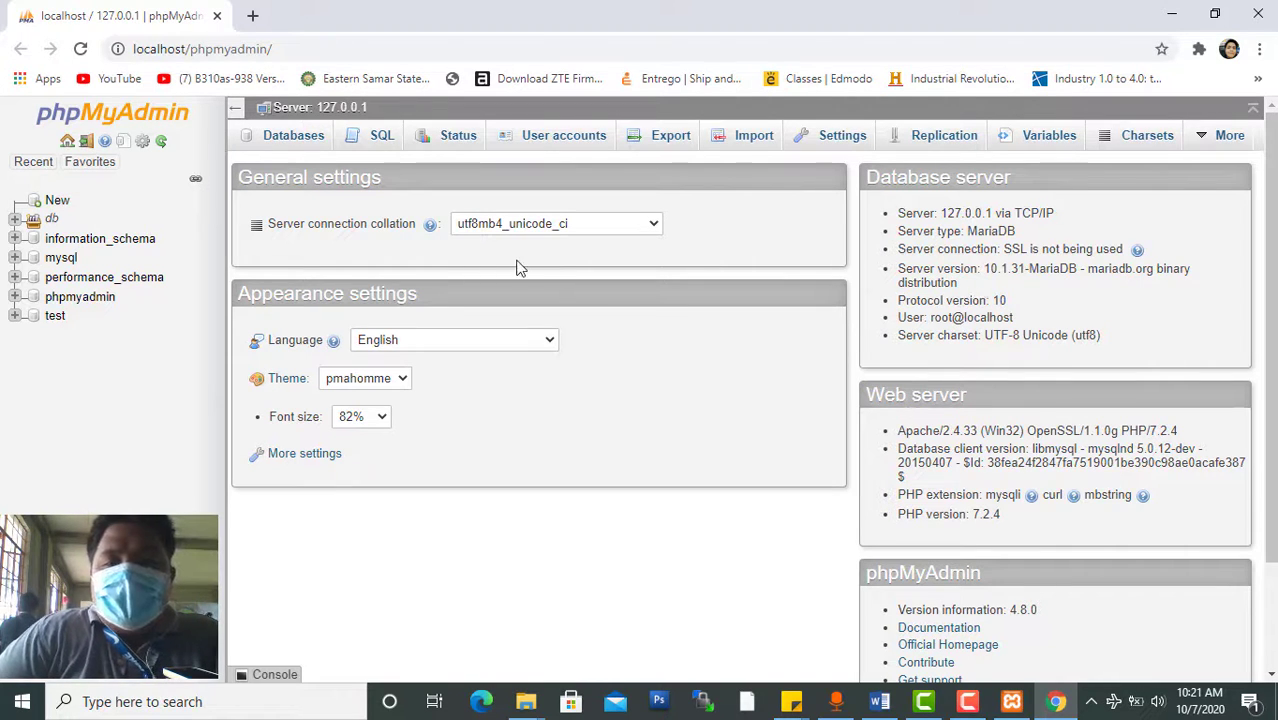
Open the form for creating a new database and begin its name with the prefix db_
{"action": "left_click", "coordinate": [90, 161]}
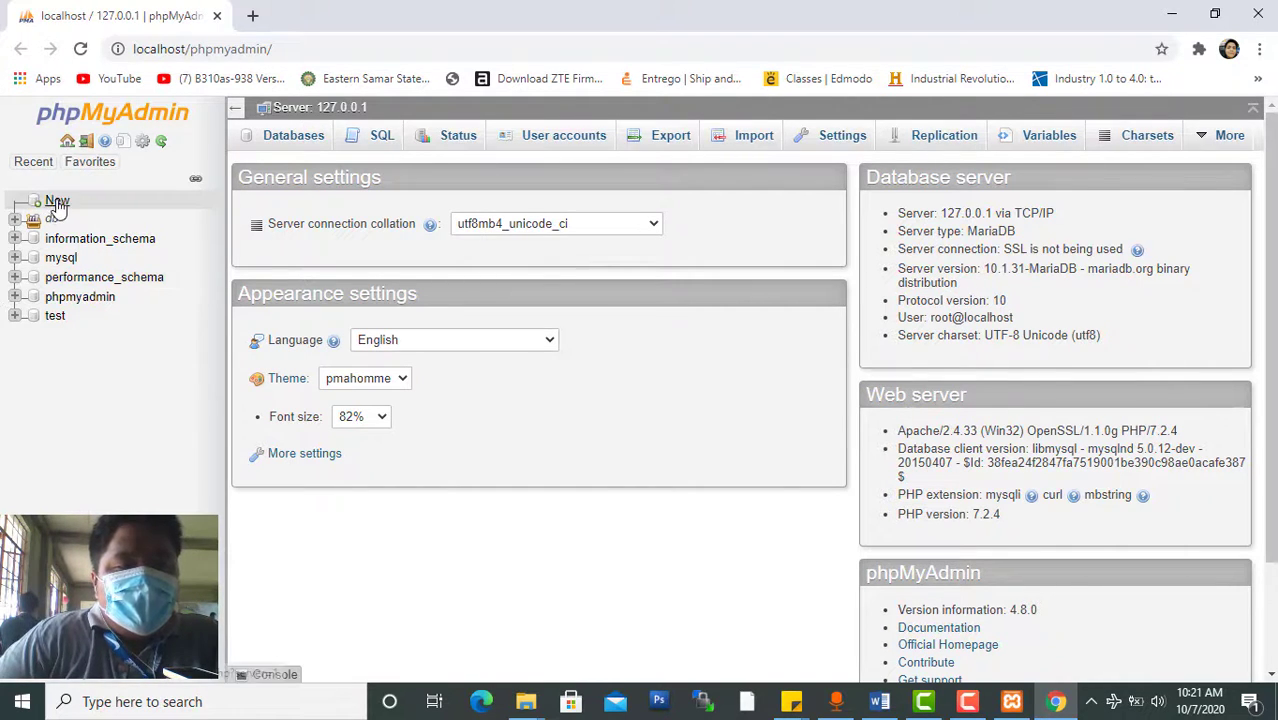
{"action": "left_click", "coordinate": [57, 201]}
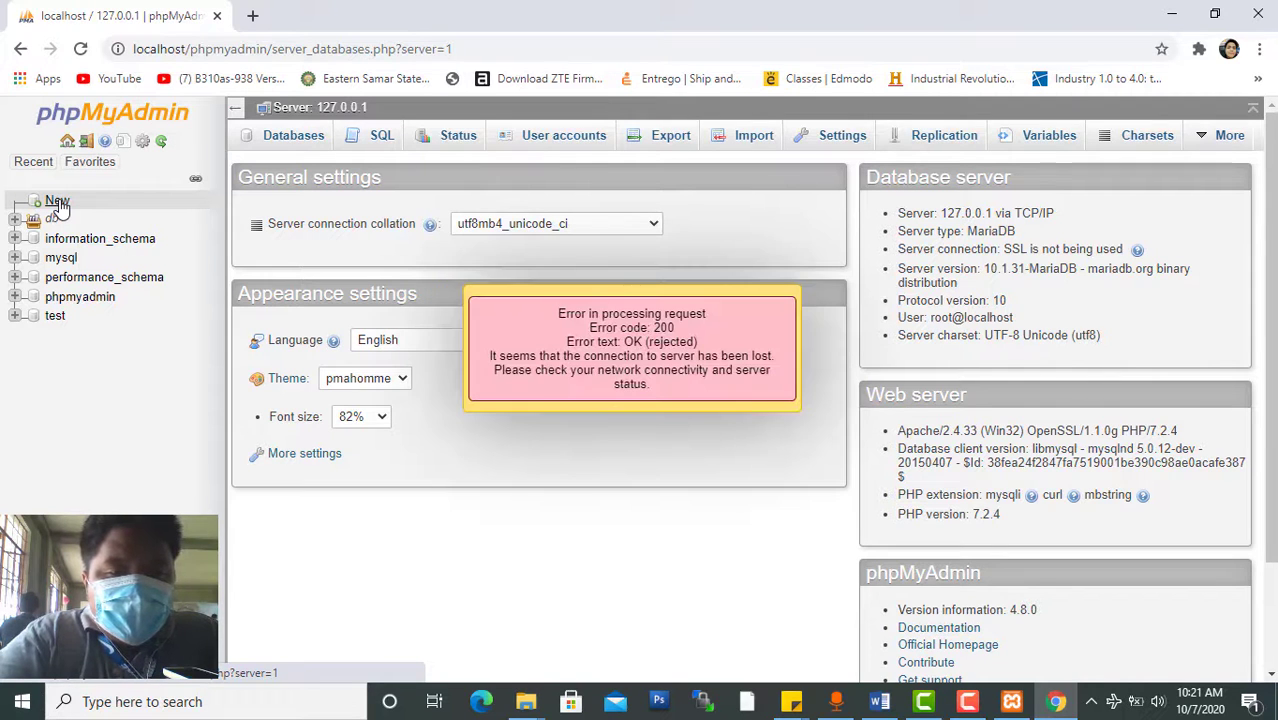
{"action": "left_click", "coordinate": [57, 202]}
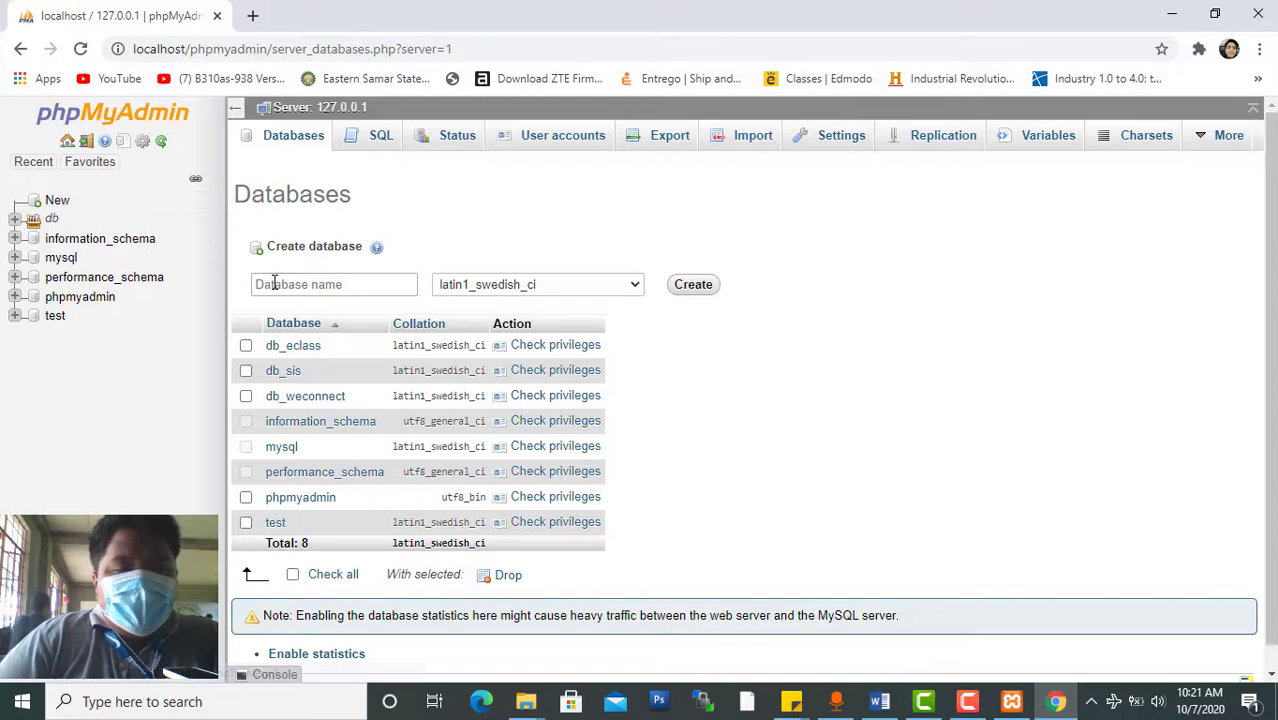
{"action": "left_click", "coordinate": [296, 283]}
{"action": "left_click", "coordinate": [296, 283]}
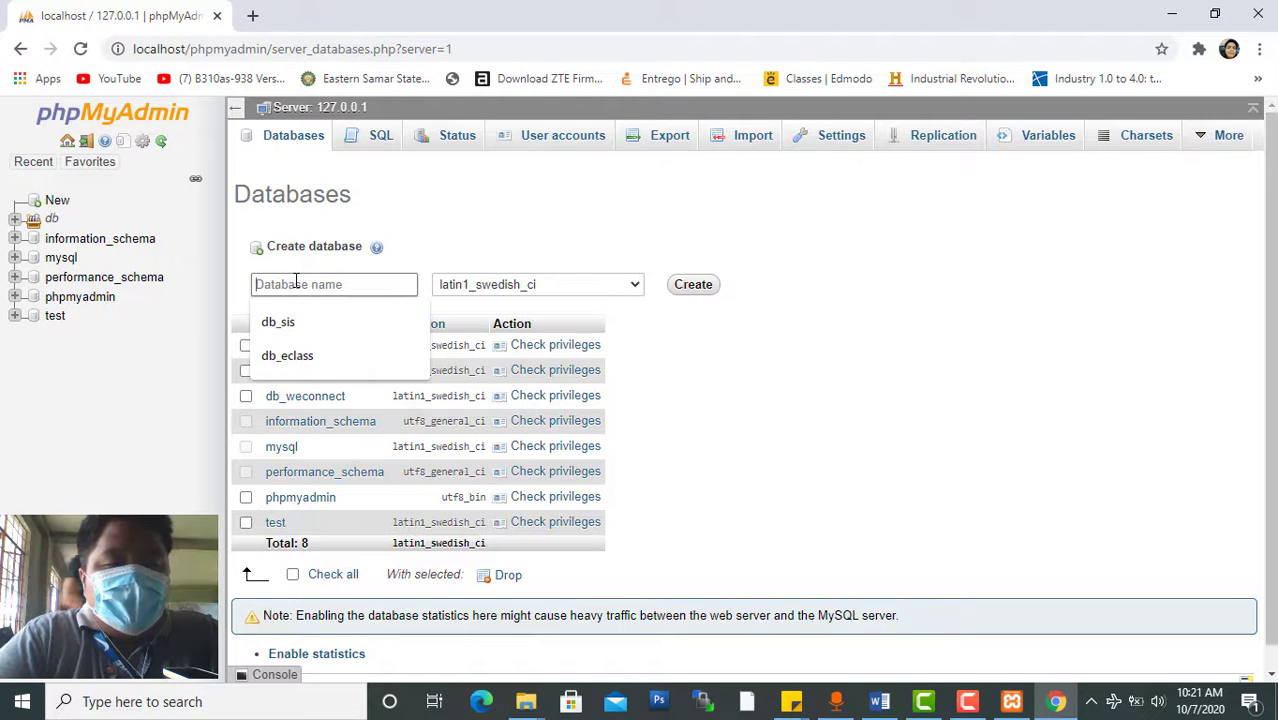
{"action": "type", "text": "db_"}
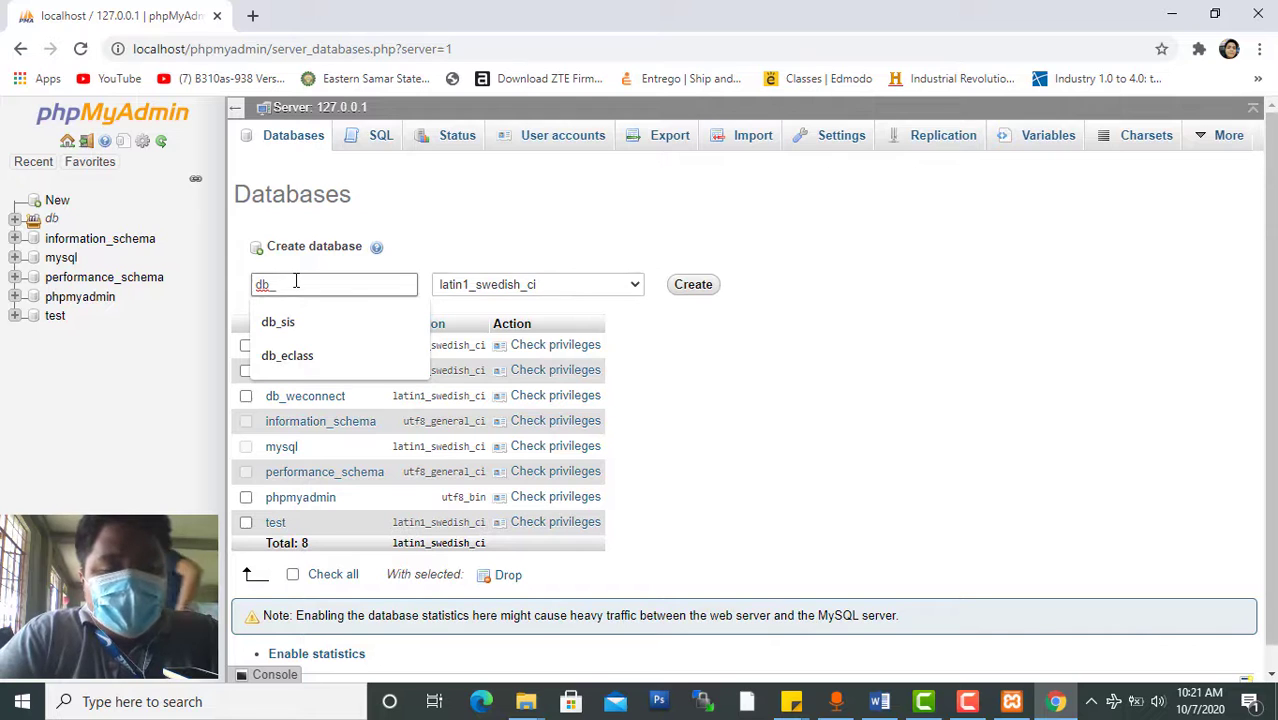
{"action": "type", "text": "struc"}
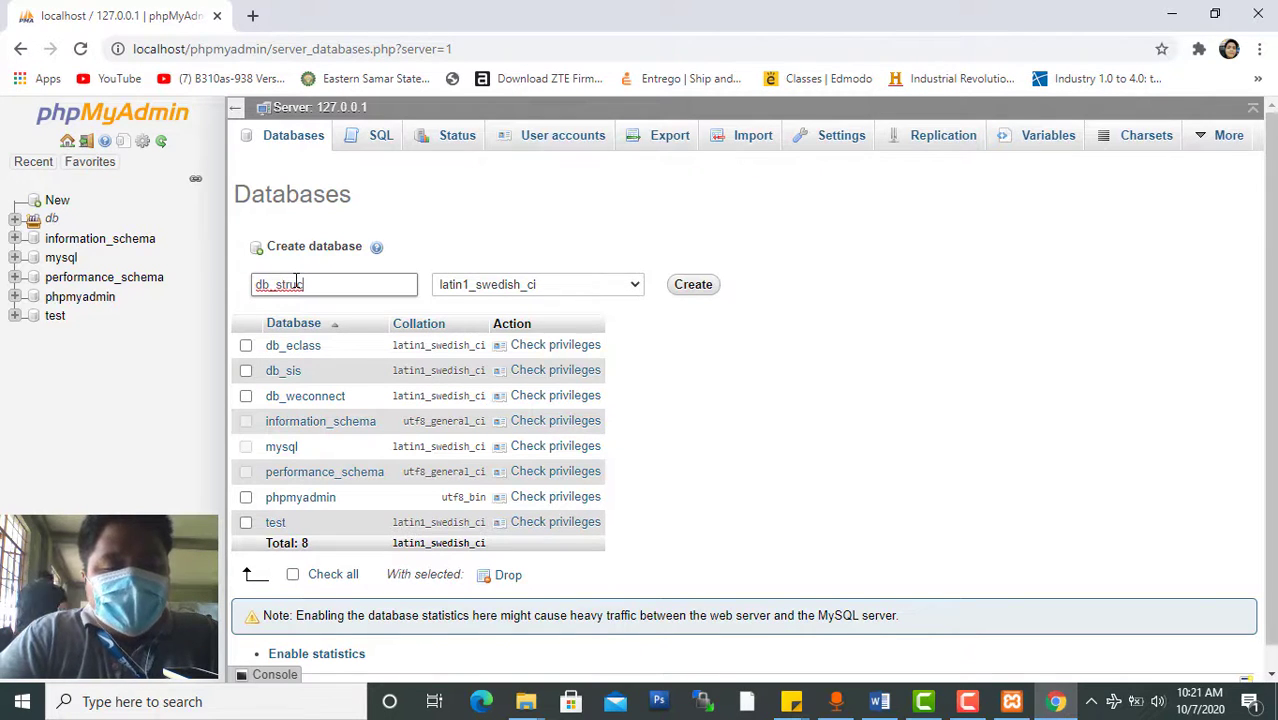
{"action": "key", "text": "BackSpace"}
{"action": "key", "text": "BackSpace"}
{"action": "key", "text": "BackSpace"}
{"action": "key", "text": "BackSpace"}
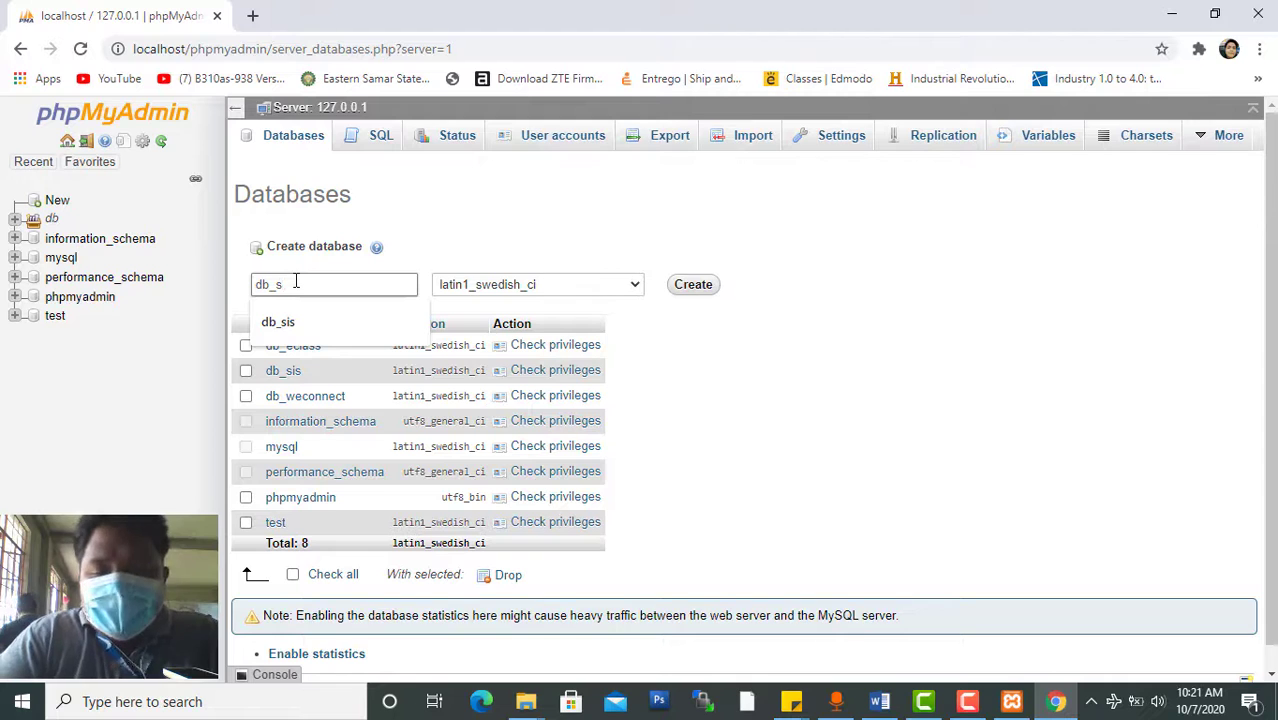
{"action": "key", "text": "BackSpace"}
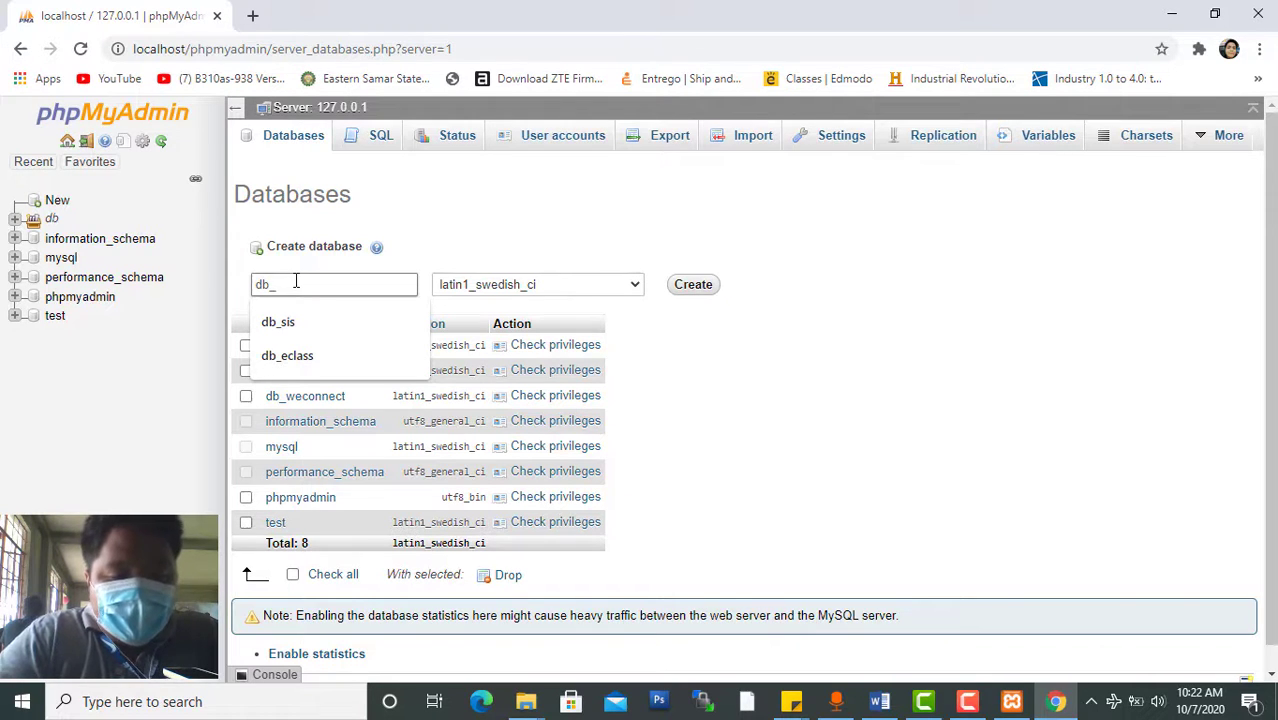
Complete the database name as db_pos and create it with the latin1_swedish_ci collation
{"action": "type", "text": "pot"}
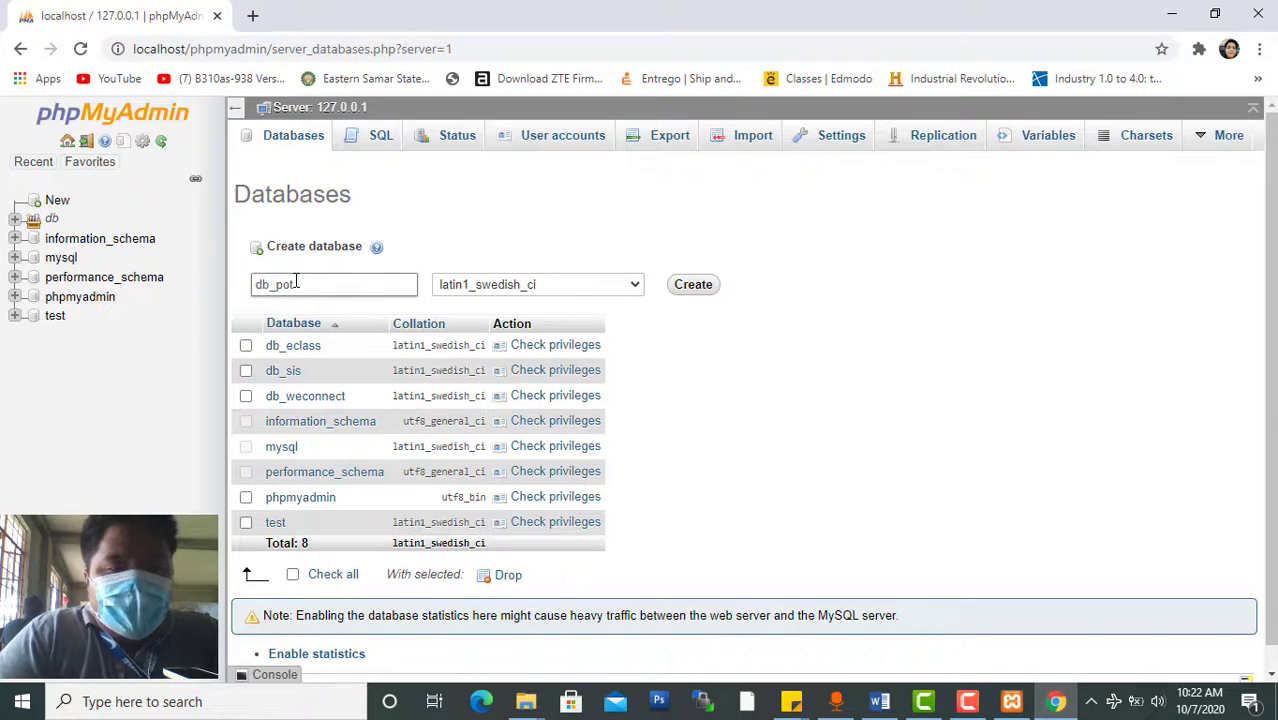
{"action": "key", "text": "BackSpace"}
{"action": "type", "text": "s"}
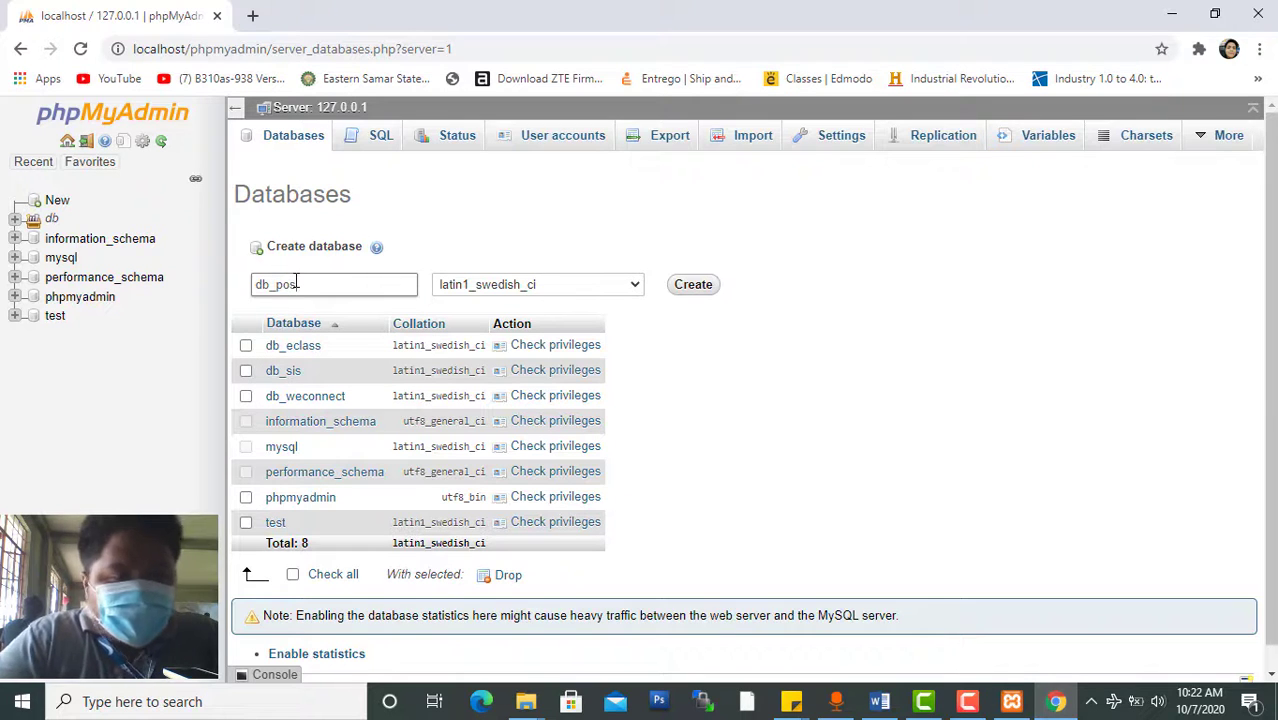
{"action": "left_click", "coordinate": [698, 287]}
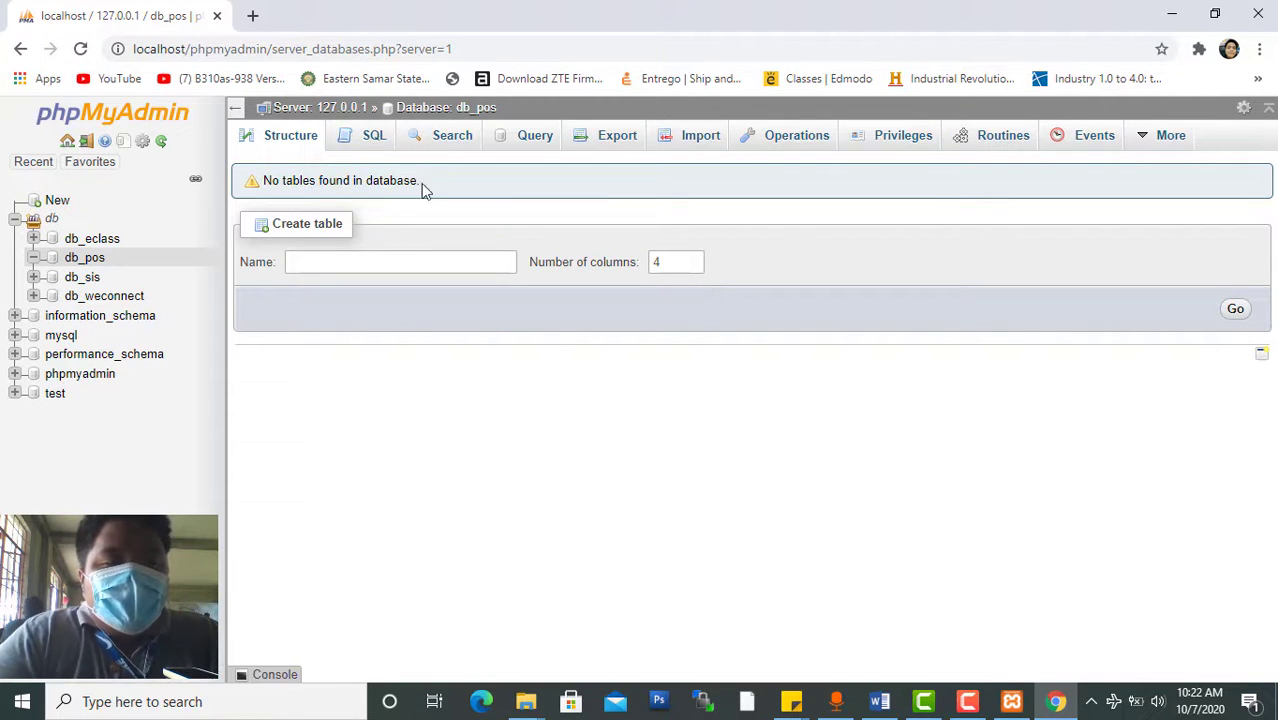
Leave the table form and open the Paint app with a blank canvas in a maximized window
{"action": "left_click", "coordinate": [318, 264]}
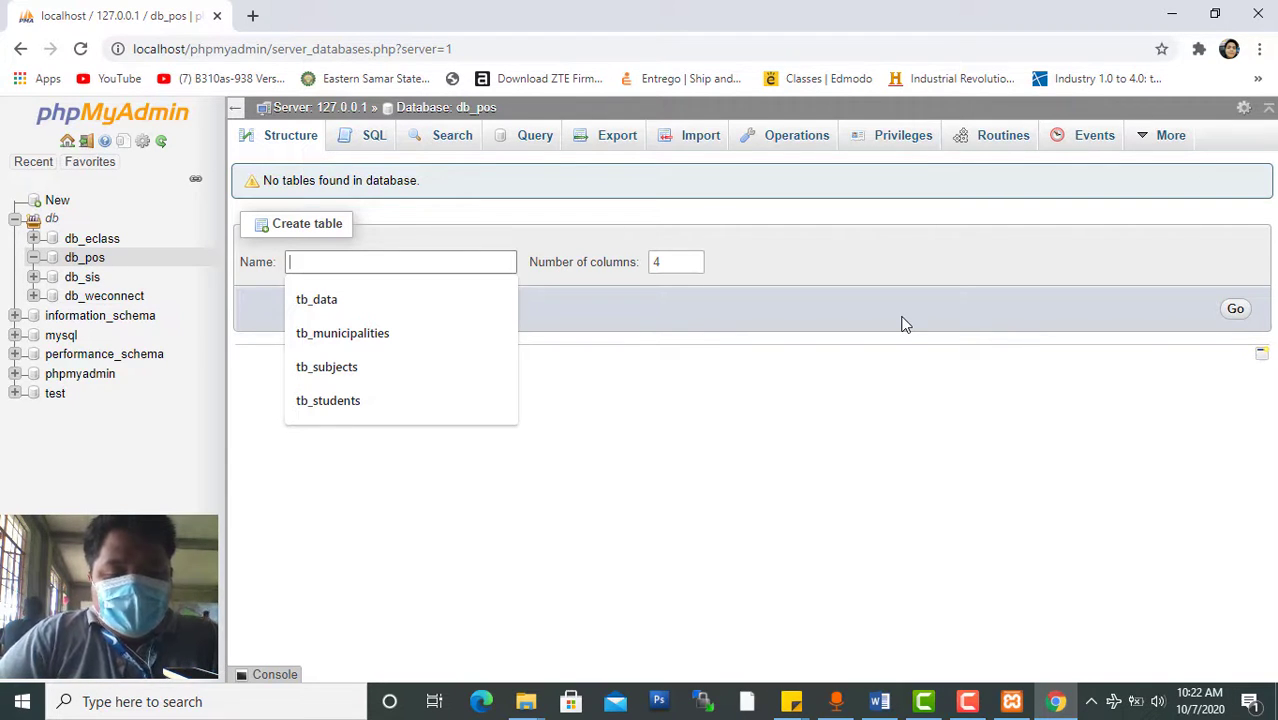
{"action": "key", "text": "super"}
{"action": "type", "text": "pain"}
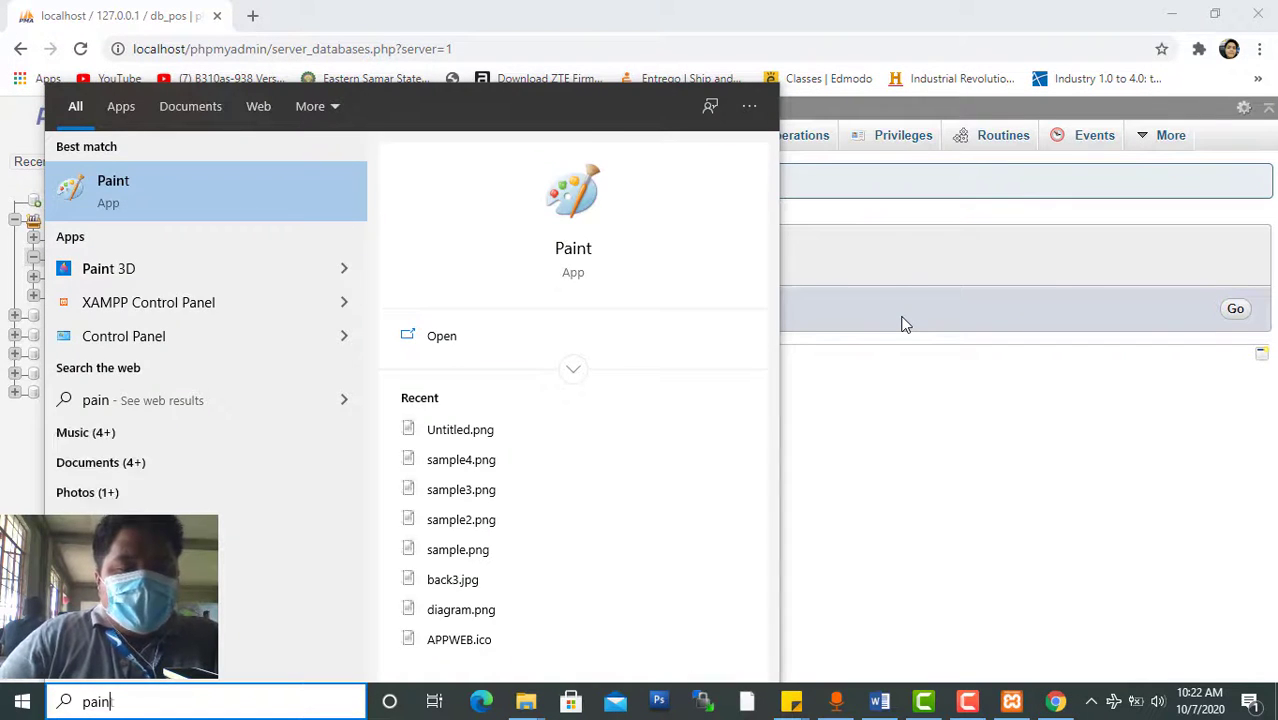
{"action": "key", "text": "Return"}
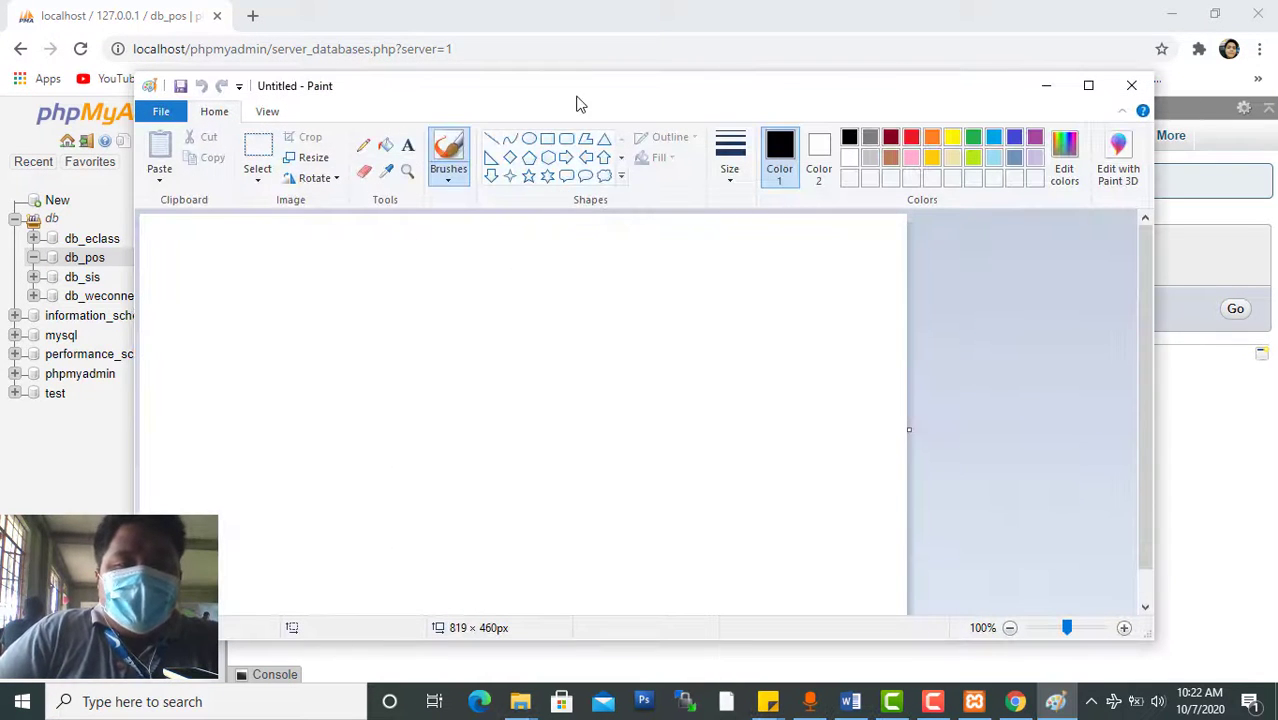
{"action": "double_click", "coordinate": [623, 93]}
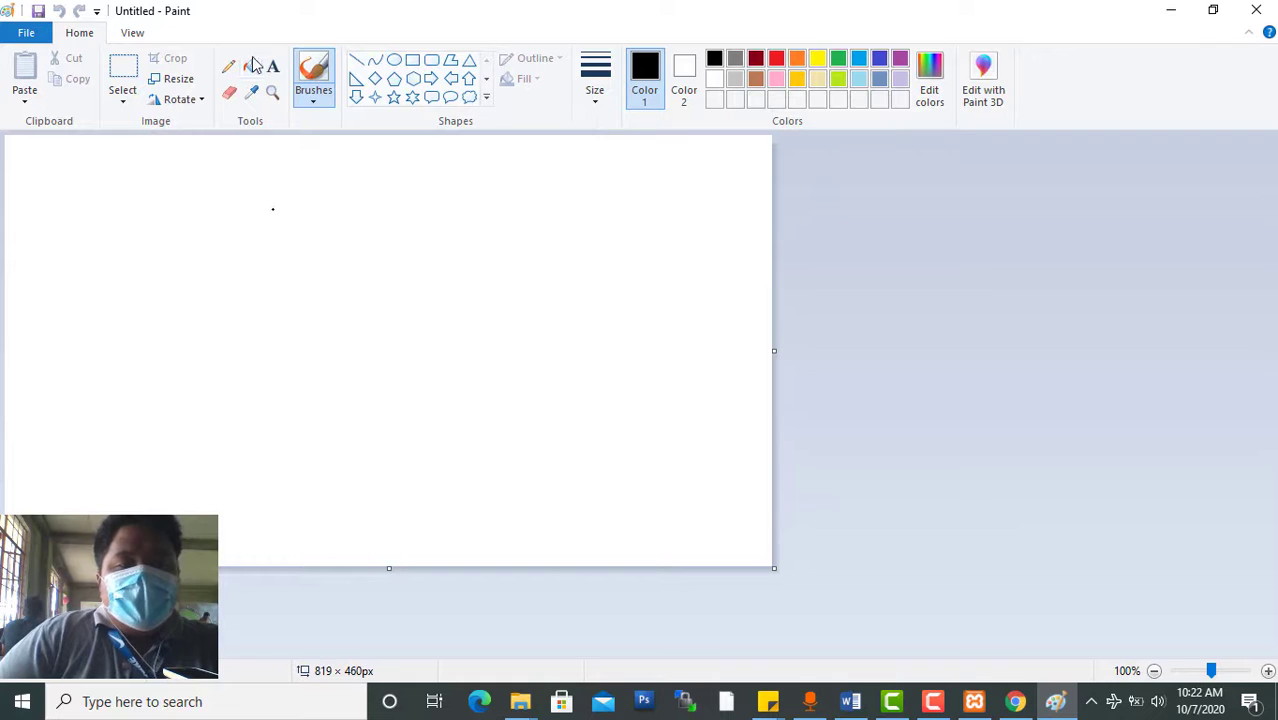
Draw a wide black-outlined rectangle near the canvas's upper edge and place the label db_pos near its middle
{"action": "left_click", "coordinate": [412, 60]}
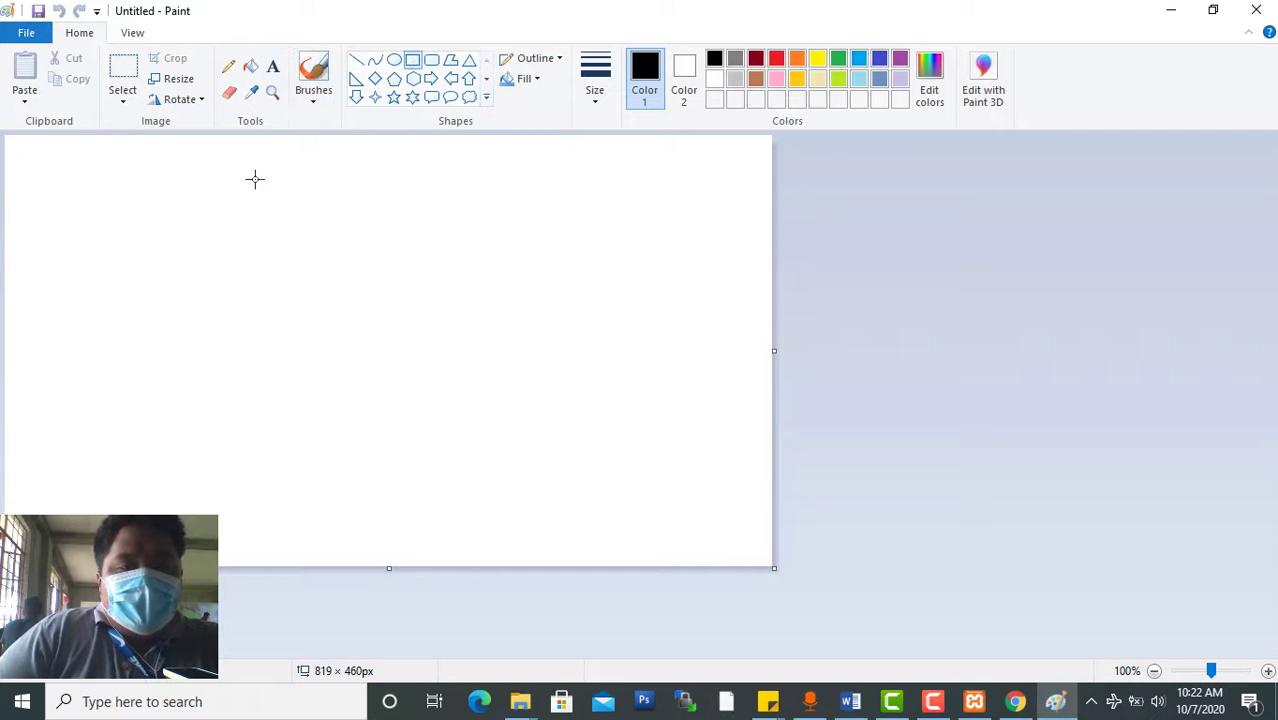
{"action": "mouse_move", "coordinate": [224, 180]}
{"action": "left_mouse_down"}
{"action": "mouse_move", "coordinate": [240, 243]}
{"action": "mouse_move", "coordinate": [462, 262]}
{"action": "mouse_move", "coordinate": [552, 254]}
{"action": "left_mouse_up"}
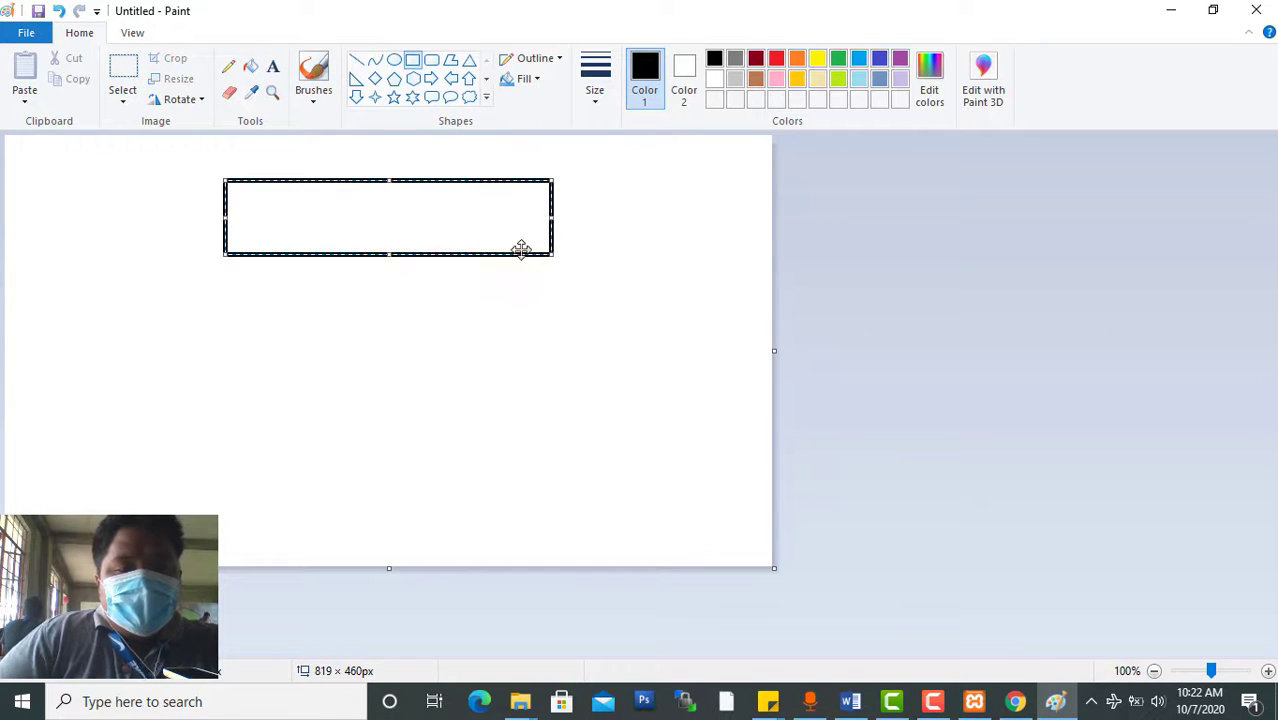
{"action": "left_click", "coordinate": [273, 66]}
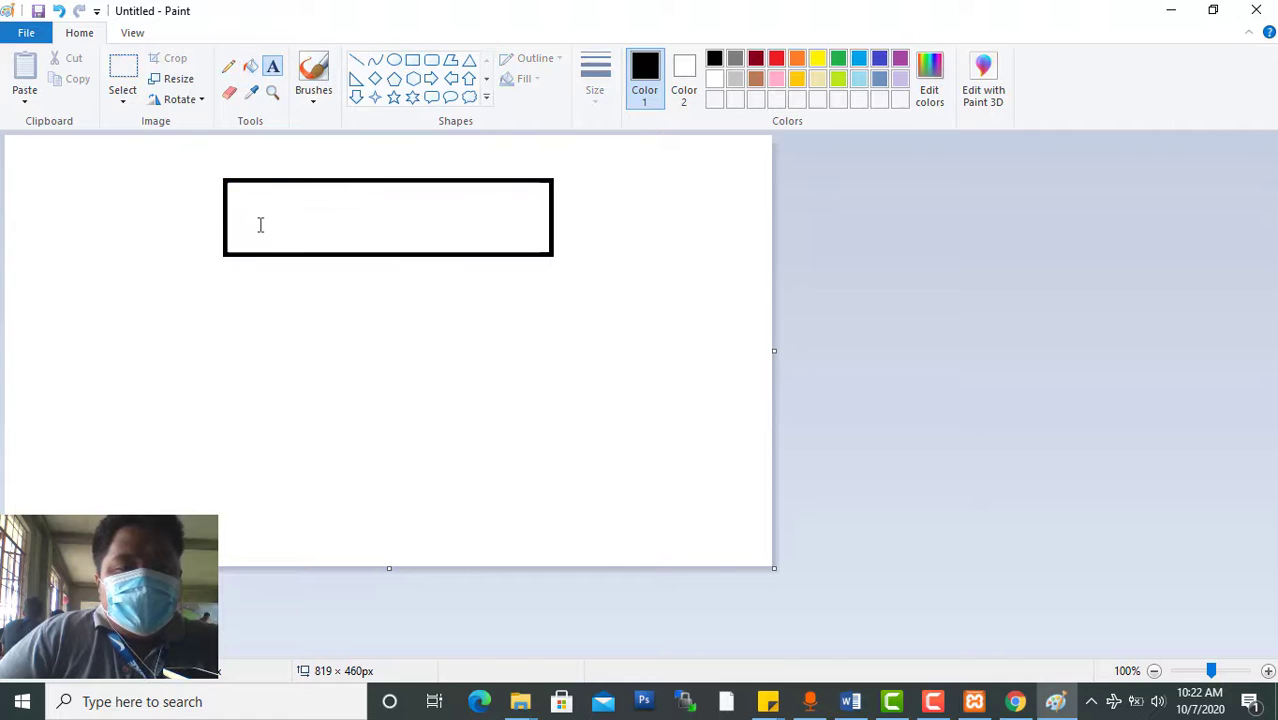
{"action": "left_click", "coordinate": [261, 219]}
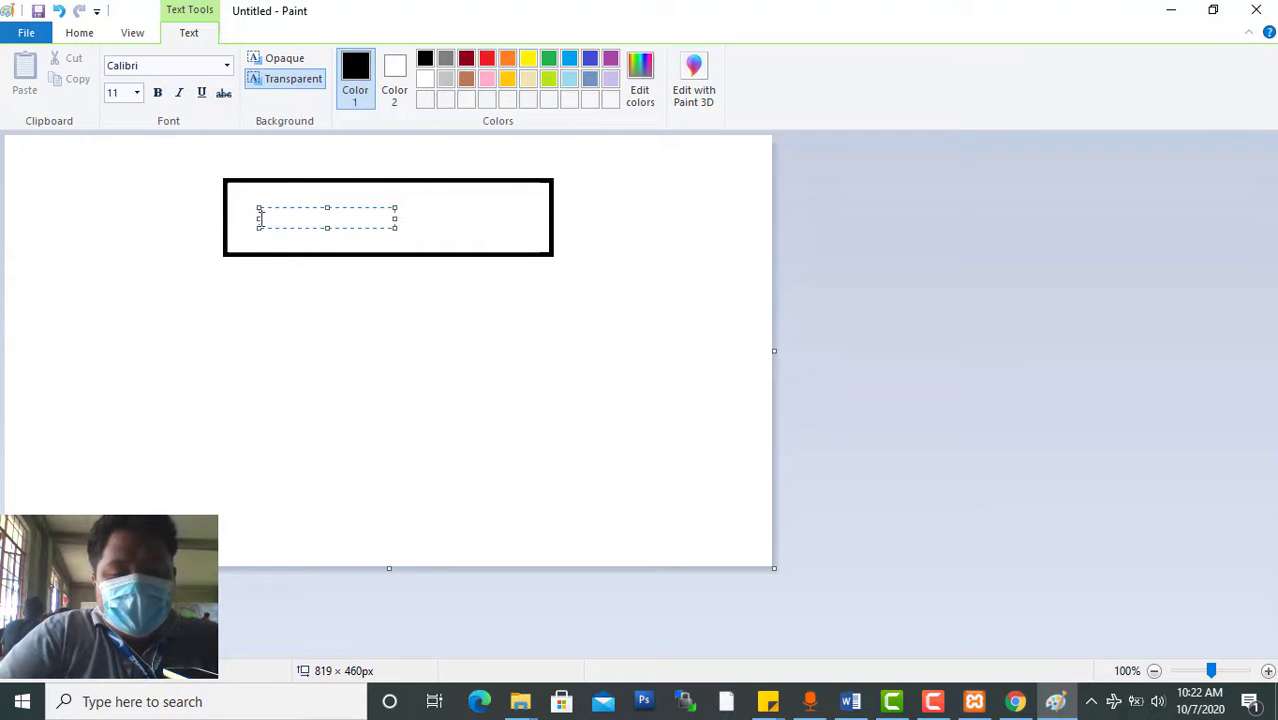
{"action": "type", "text": "db_pos"}
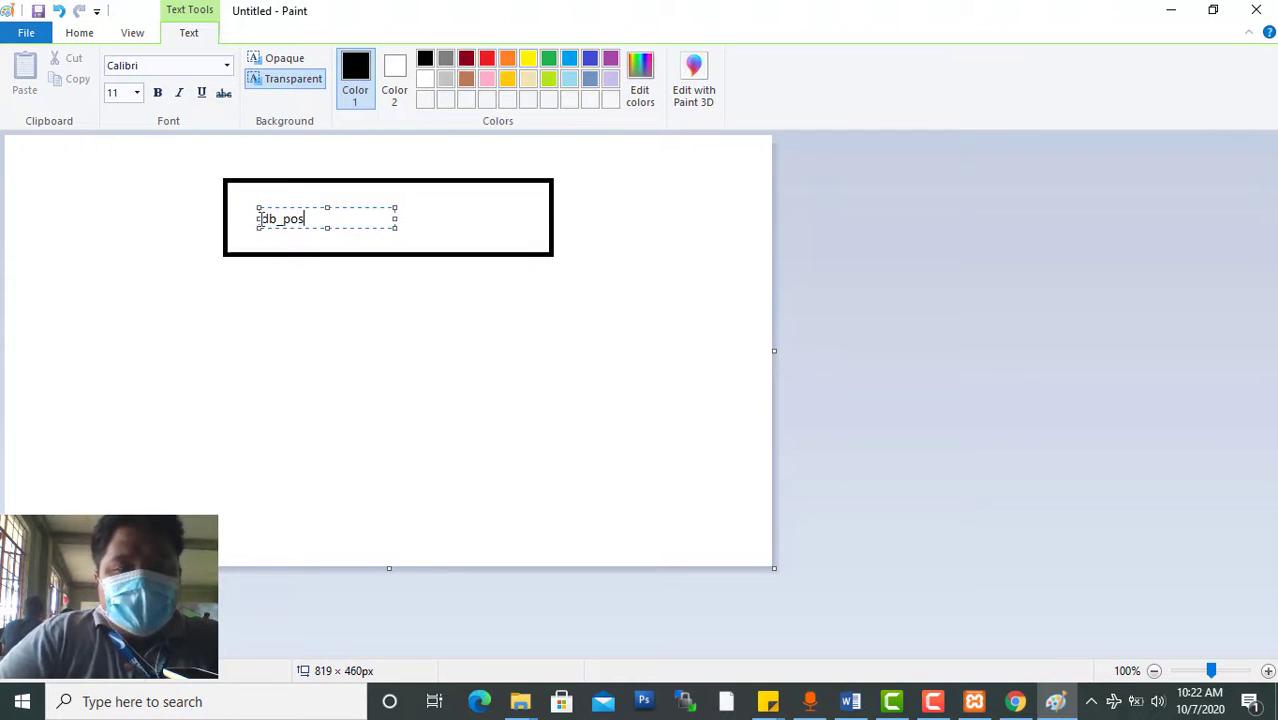
{"action": "left_click_drag", "start_coordinate": [372, 232], "coordinate": [425, 223]}
{"action": "left_click", "coordinate": [399, 359]}
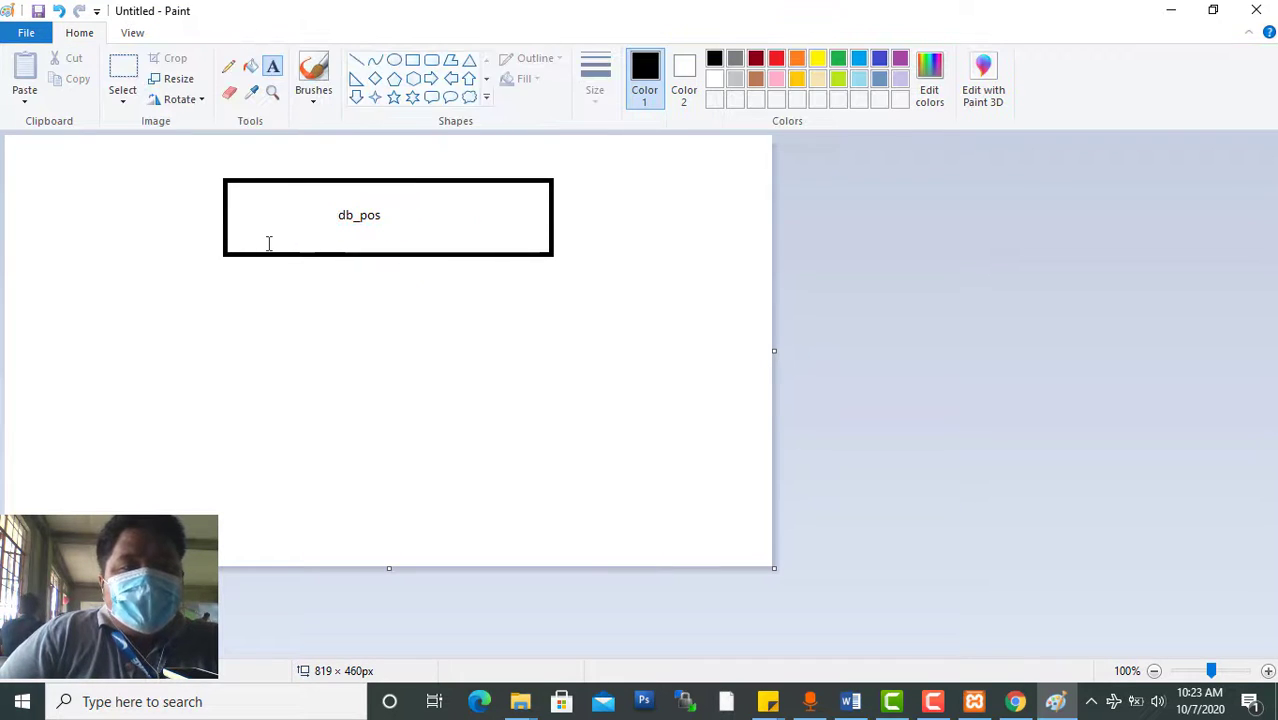
Draw a smaller rectangle below the left part of the db_pos box and connect the two with a straight line
{"action": "left_click", "coordinate": [412, 60]}
{"action": "mouse_move", "coordinate": [186, 318]}
{"action": "left_mouse_down"}
{"action": "mouse_move", "coordinate": [282, 379]}
{"action": "mouse_move", "coordinate": [322, 379]}
{"action": "mouse_move", "coordinate": [322, 395]}
{"action": "left_mouse_up"}
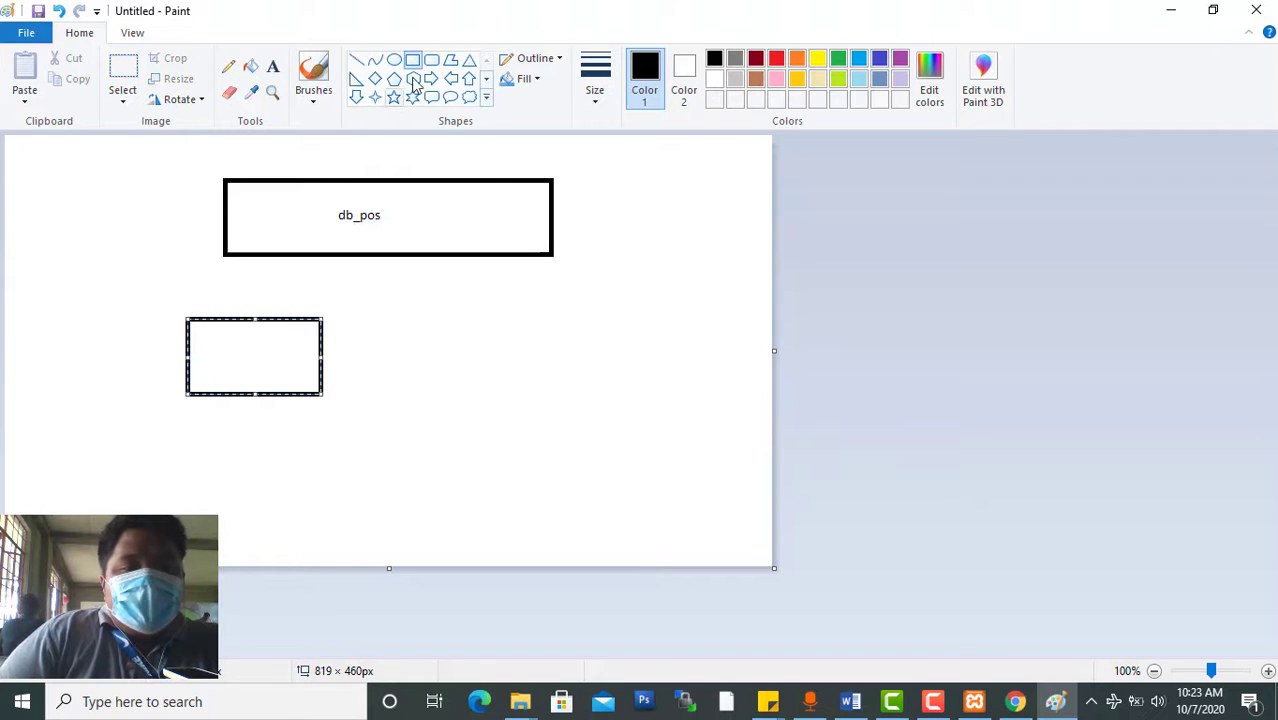
{"action": "left_click", "coordinate": [356, 60]}
{"action": "mouse_move", "coordinate": [344, 255]}
{"action": "left_mouse_down"}
{"action": "mouse_move", "coordinate": [260, 277]}
{"action": "mouse_move", "coordinate": [249, 318]}
{"action": "left_mouse_up"}
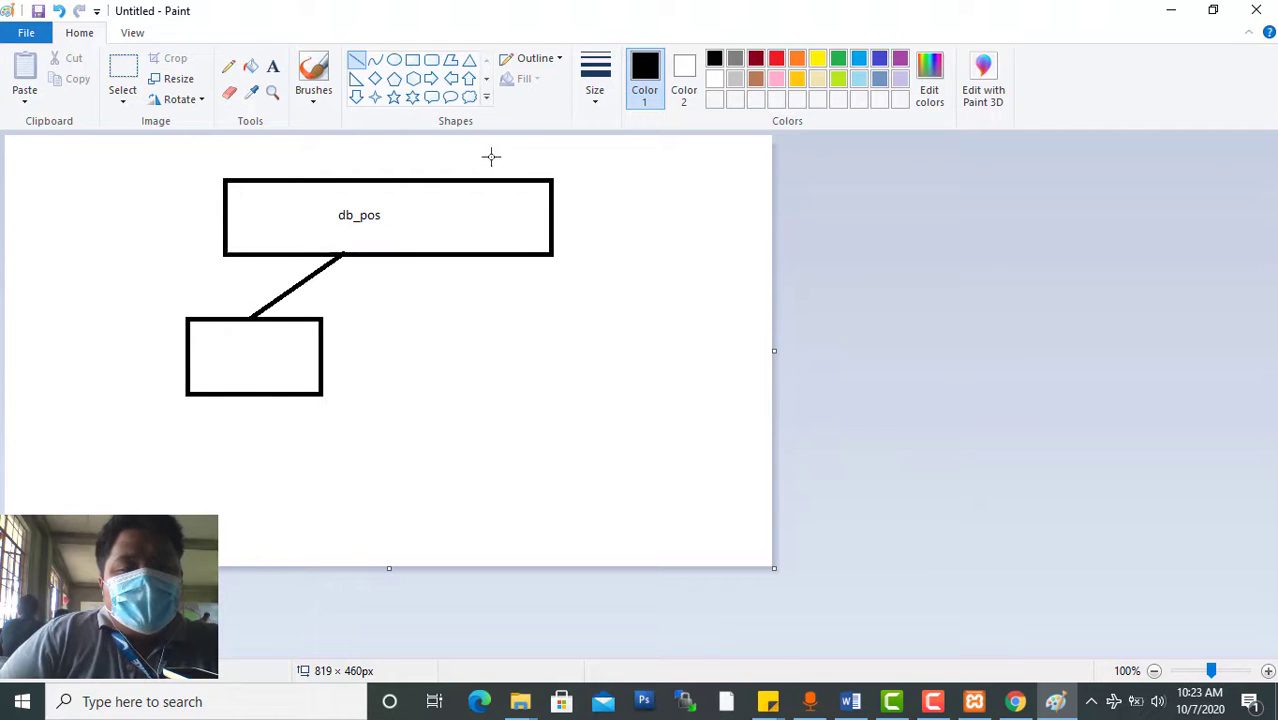
Add the label tb_accounts inside the empty smaller rectangle and shift the text to fit within its outline
{"action": "left_click", "coordinate": [272, 66]}
{"action": "left_click", "coordinate": [219, 356]}
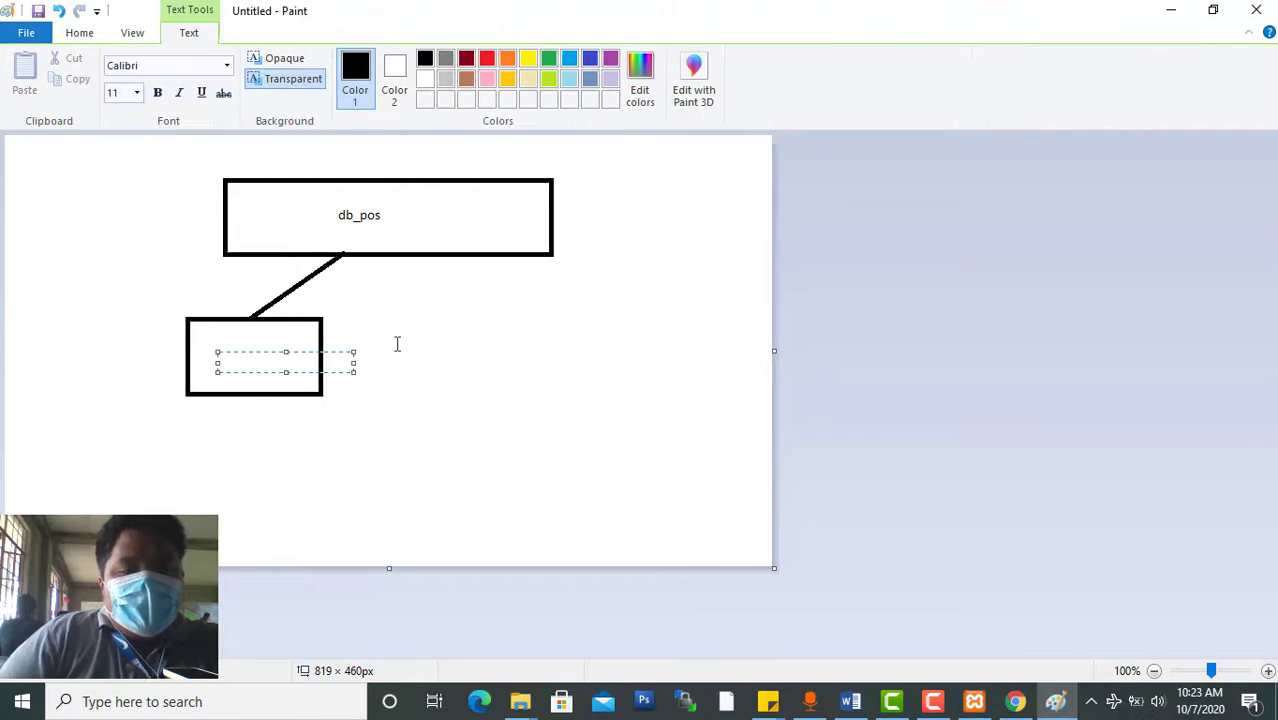
{"action": "type", "text": "tb_accp"}
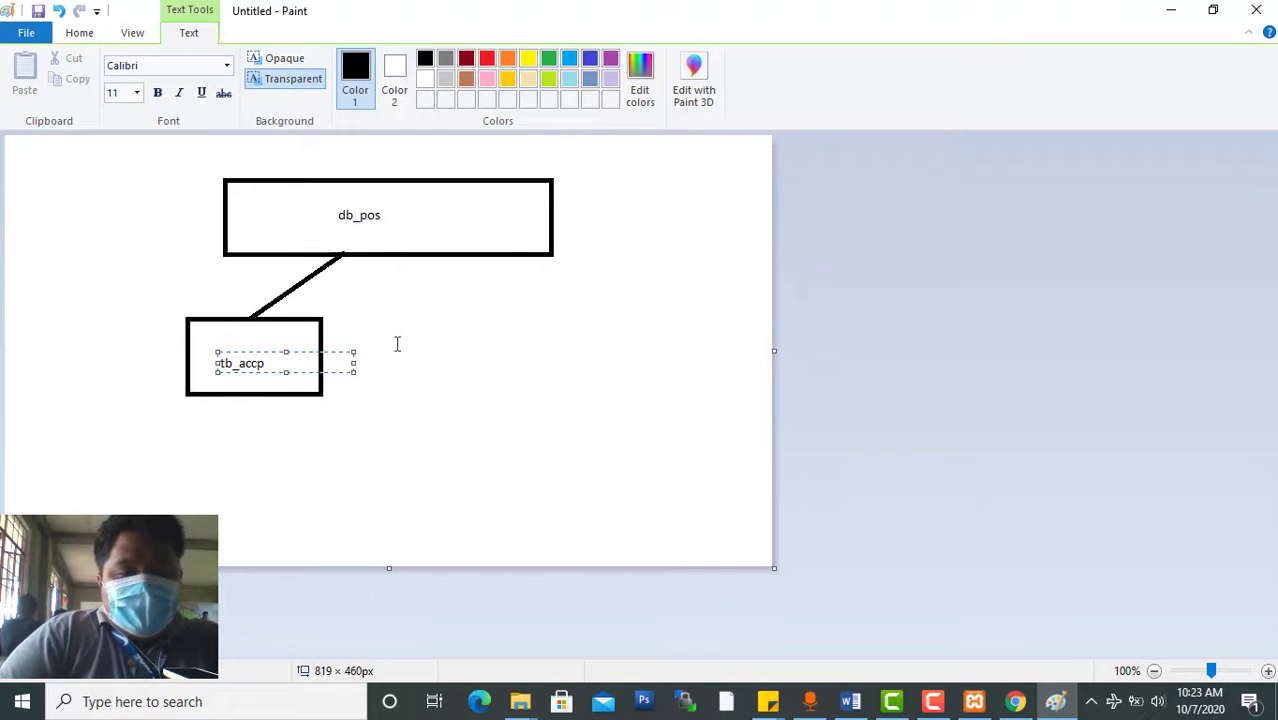
{"action": "key", "text": "BackSpace"}
{"action": "type", "text": "ounts"}
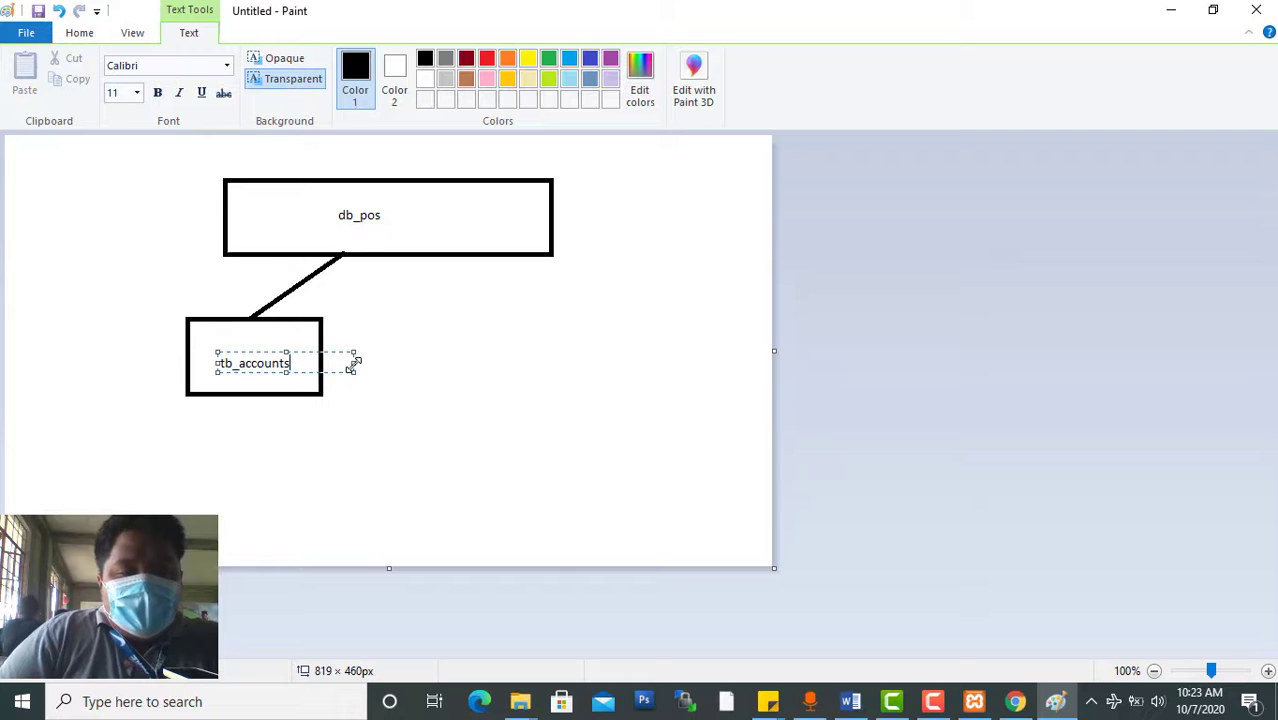
{"action": "left_click_drag", "start_coordinate": [354, 363], "coordinate": [274, 367]}
{"action": "left_click", "coordinate": [270, 416]}
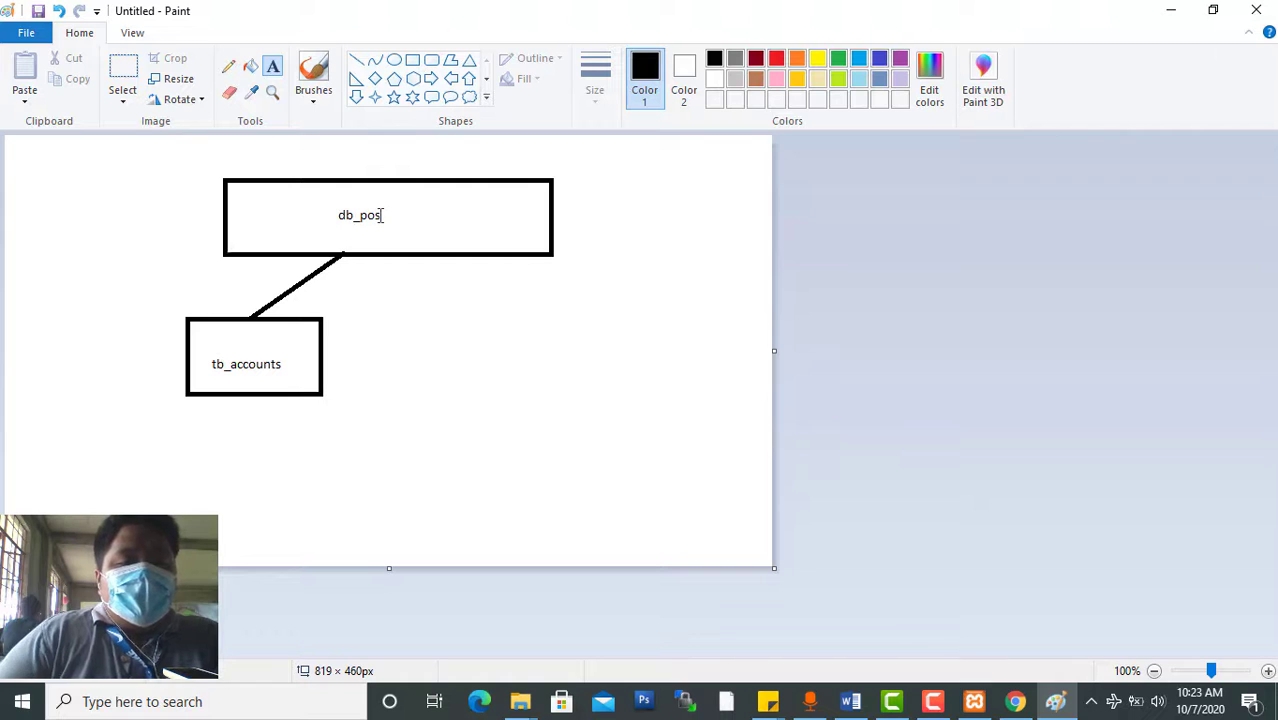
Draw a second rectangle level with the tb_accounts box, below db_pos's right part, and connect it to db_pos with a line
{"action": "left_click", "coordinate": [413, 61]}
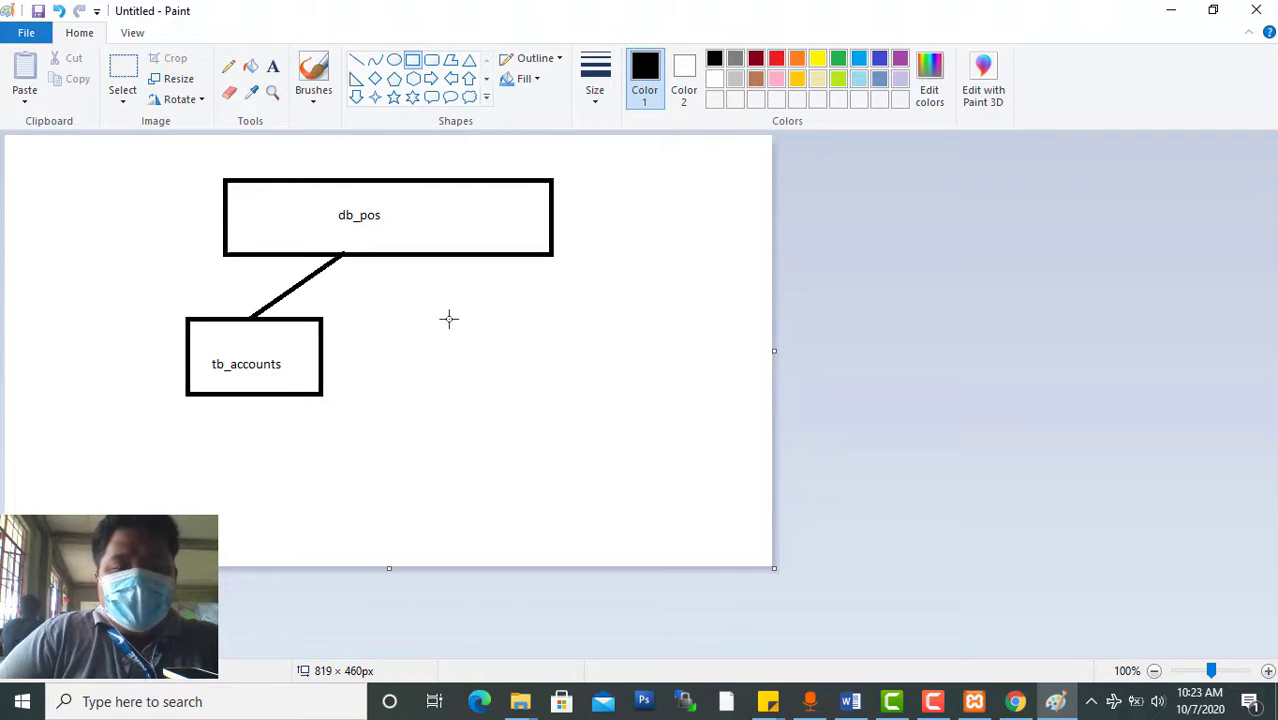
{"action": "mouse_move", "coordinate": [448, 318]}
{"action": "left_mouse_down"}
{"action": "mouse_move", "coordinate": [619, 411]}
{"action": "mouse_move", "coordinate": [580, 403]}
{"action": "left_mouse_up"}
{"action": "left_click", "coordinate": [354, 61]}
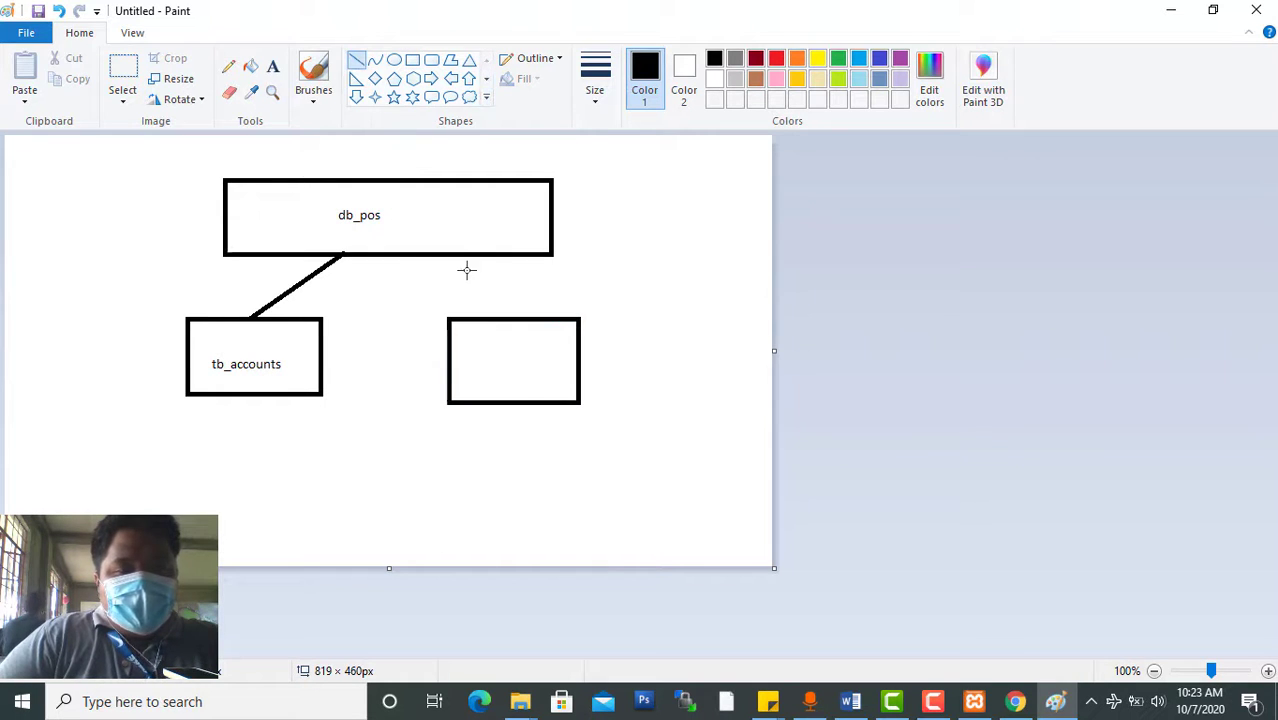
{"action": "left_click_drag", "start_coordinate": [459, 257], "coordinate": [497, 318]}
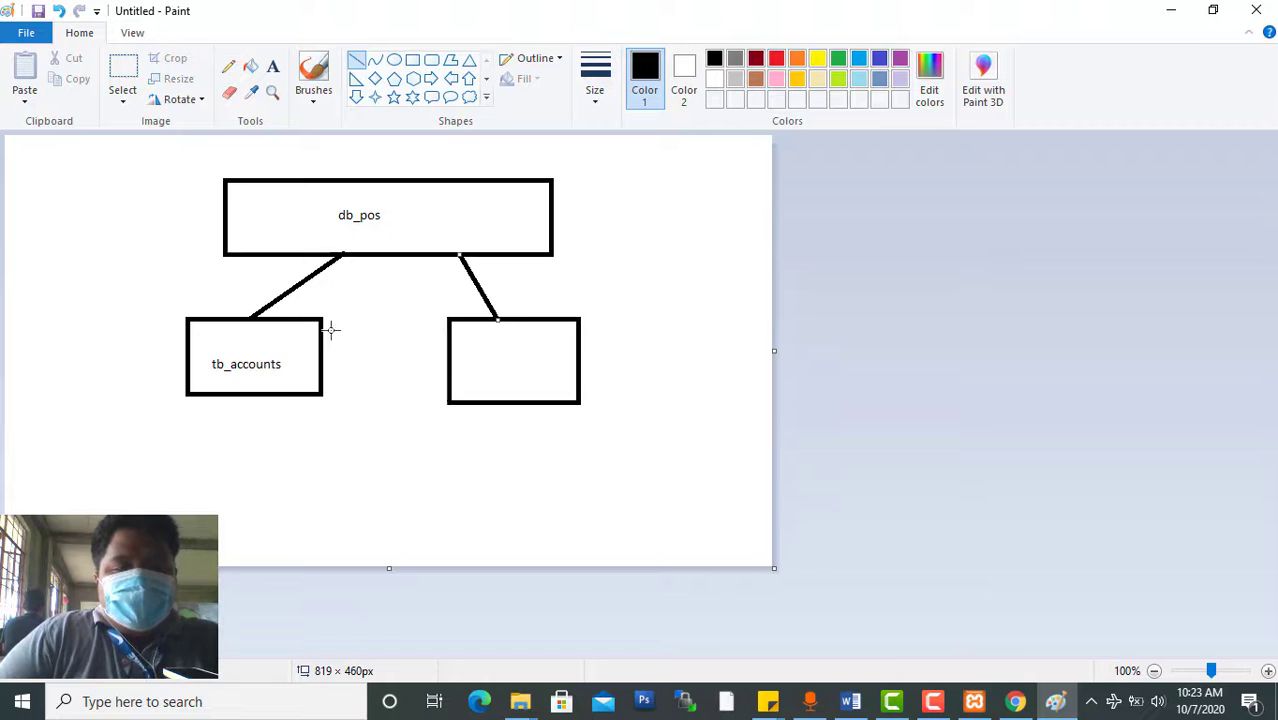
Label the empty second rectangle tb_products, narrowing the text frame so it fits inside the outline
{"action": "left_click", "coordinate": [272, 66]}
{"action": "left_click", "coordinate": [468, 346]}
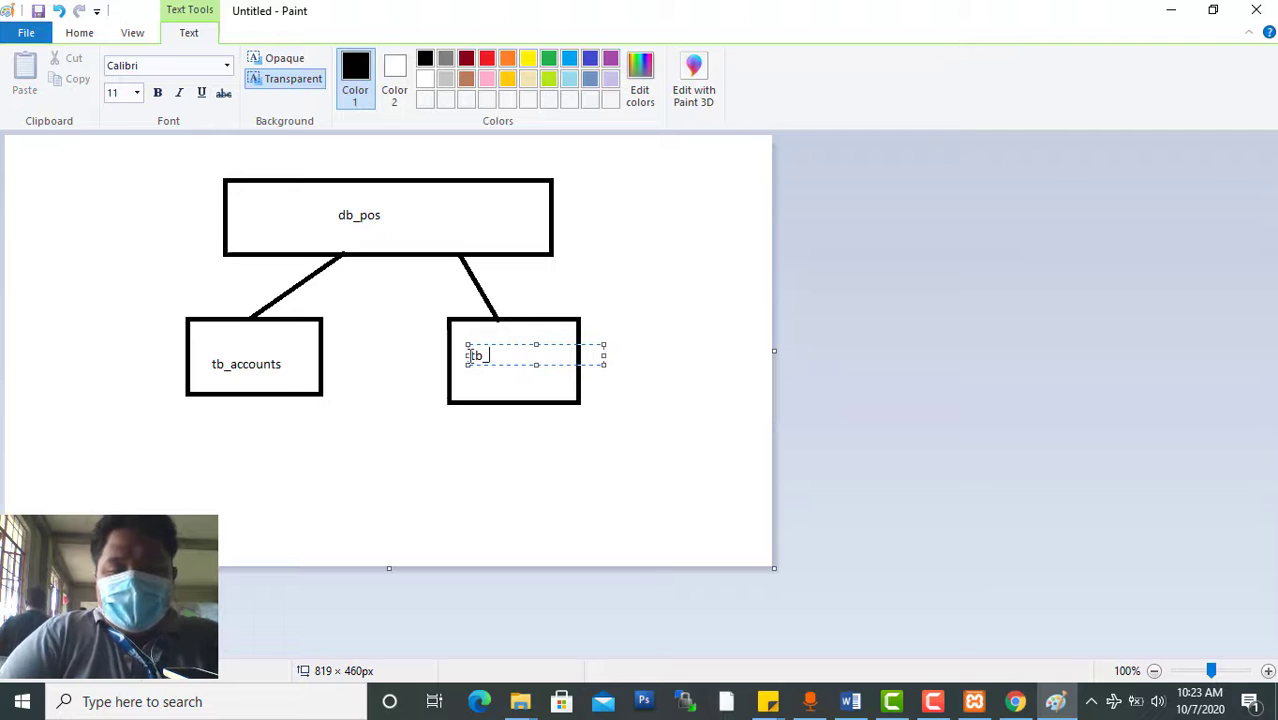
{"action": "type", "text": "tb_pr"}
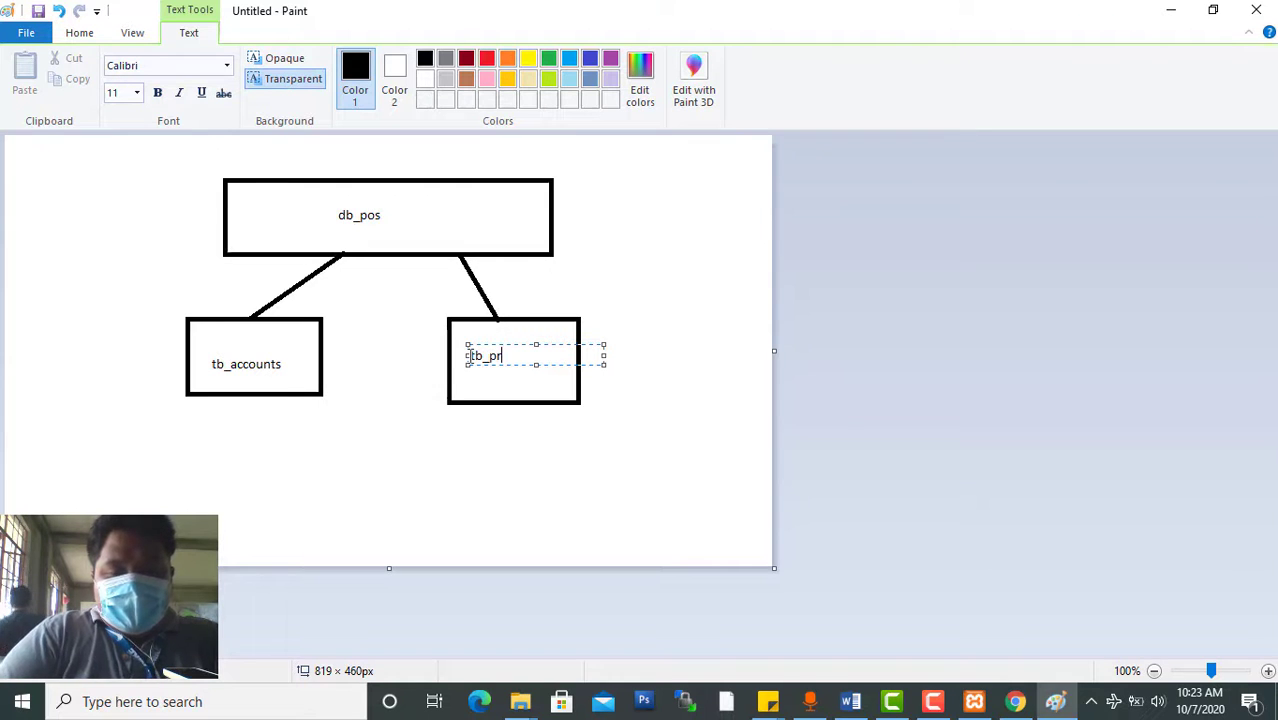
{"action": "type", "text": "oducts"}
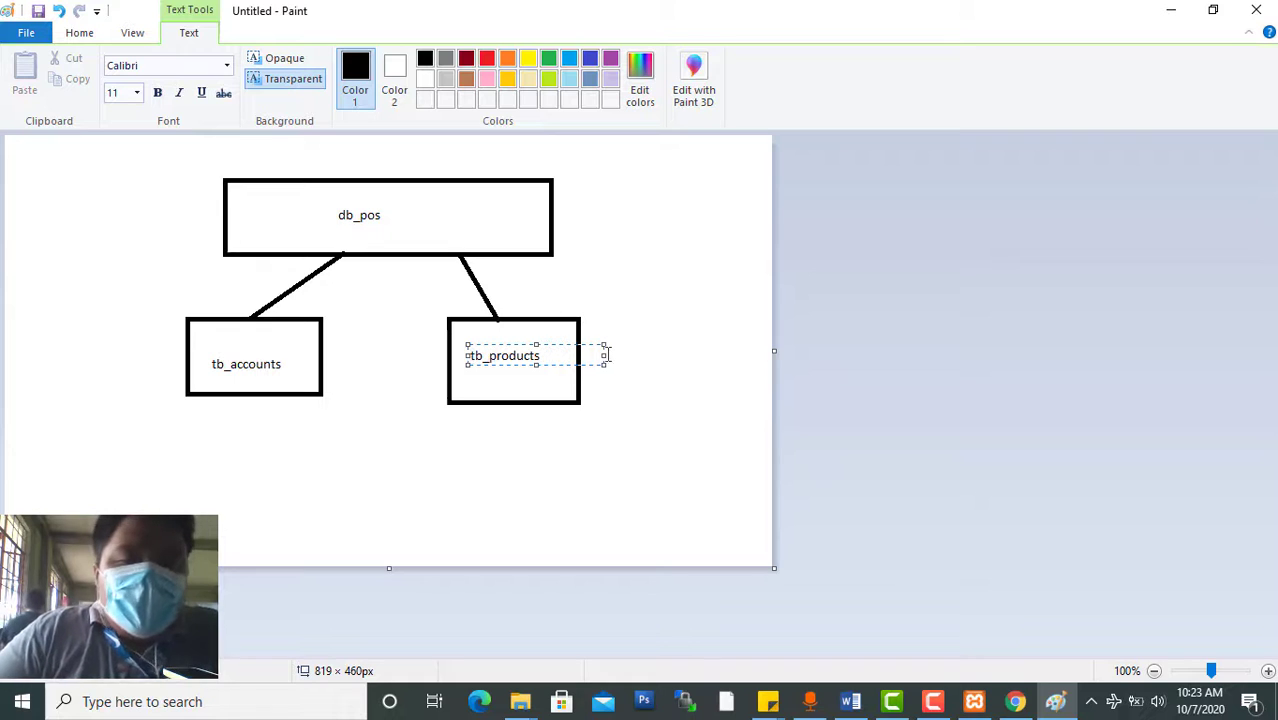
{"action": "left_click_drag", "start_coordinate": [604, 356], "coordinate": [551, 352]}
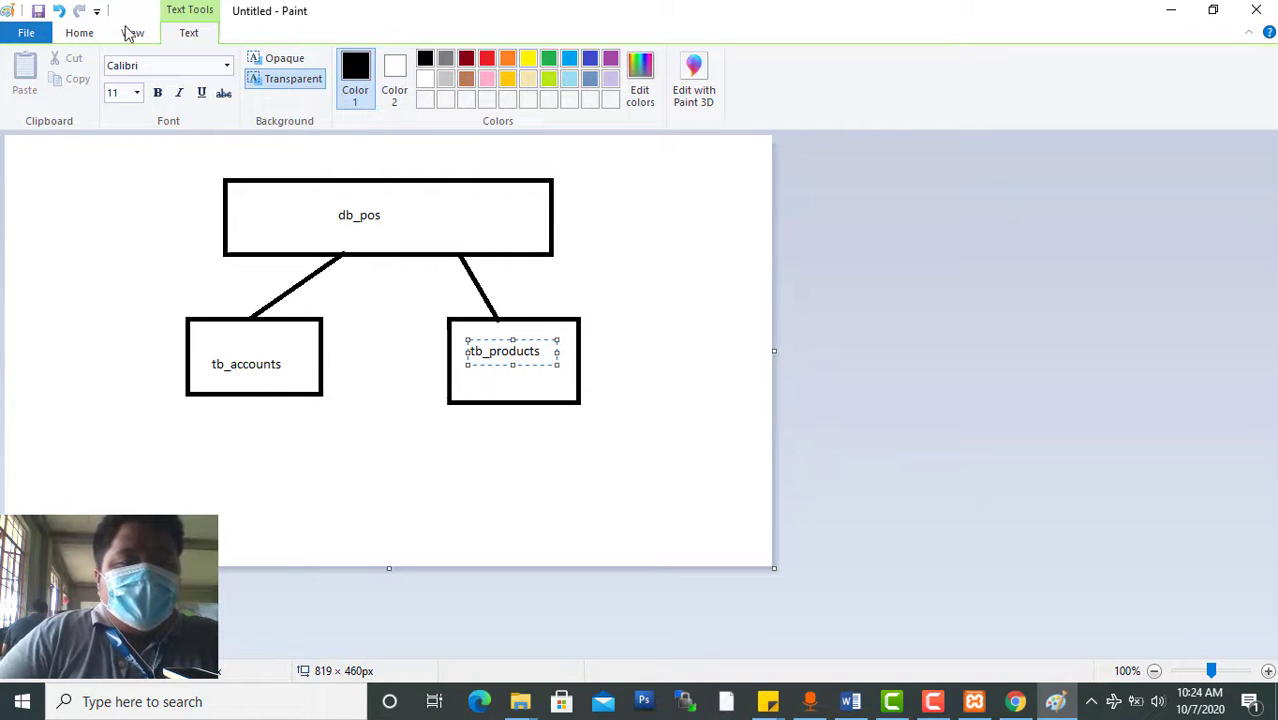
{"action": "left_click", "coordinate": [81, 34]}
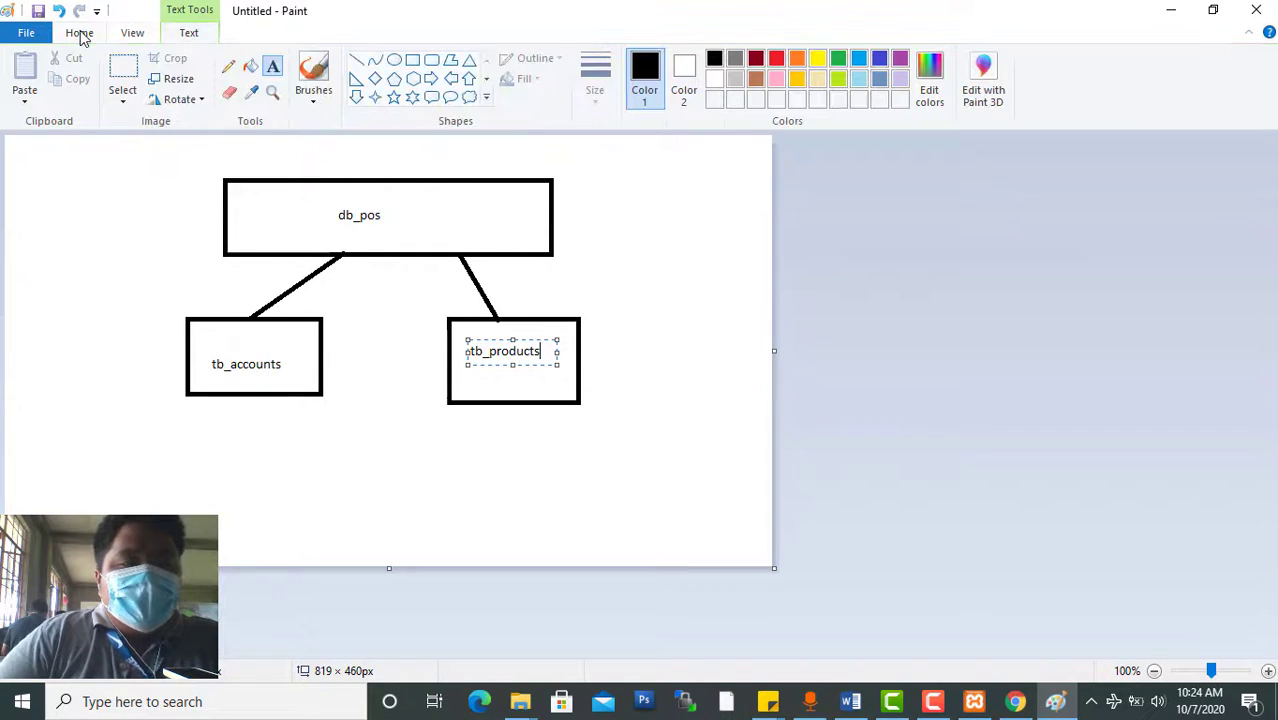
{"action": "left_click", "coordinate": [243, 240]}
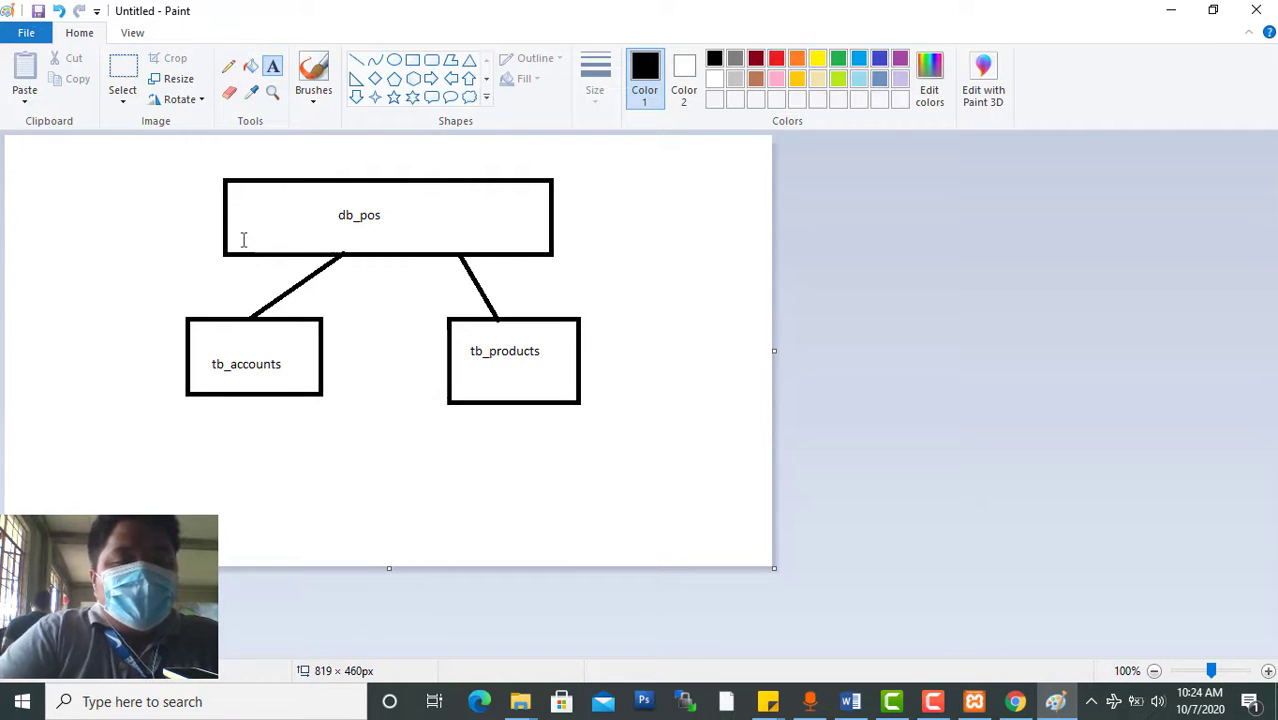
Draw a small rectangle just below the tb_accounts box and label it acc_id
{"action": "left_click", "coordinate": [412, 60]}
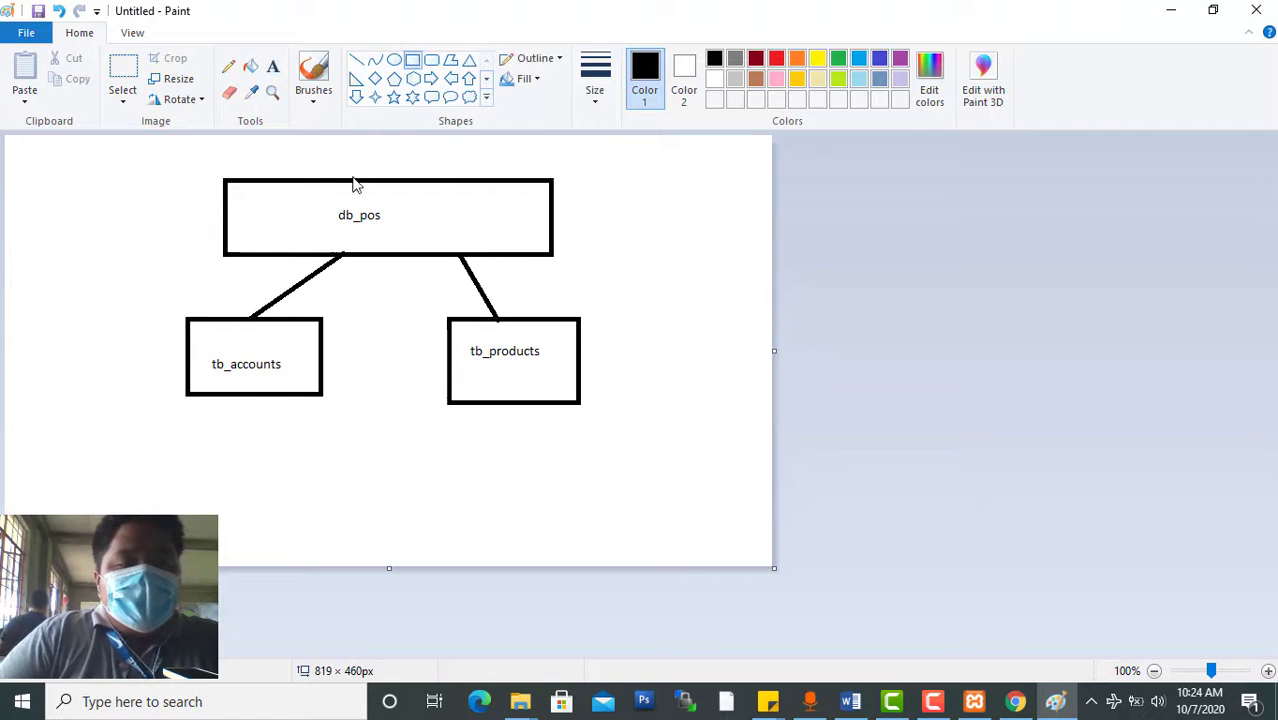
{"action": "left_click_drag", "start_coordinate": [229, 411], "coordinate": [316, 456]}
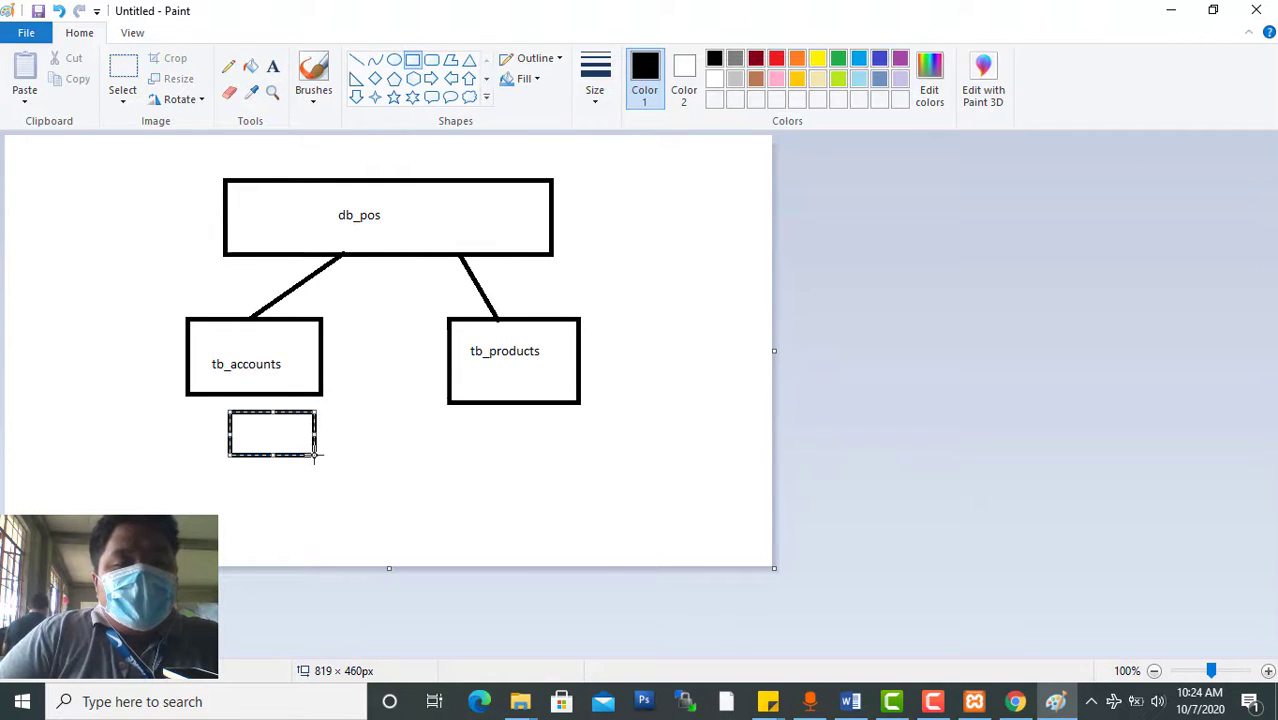
{"action": "left_click", "coordinate": [272, 67]}
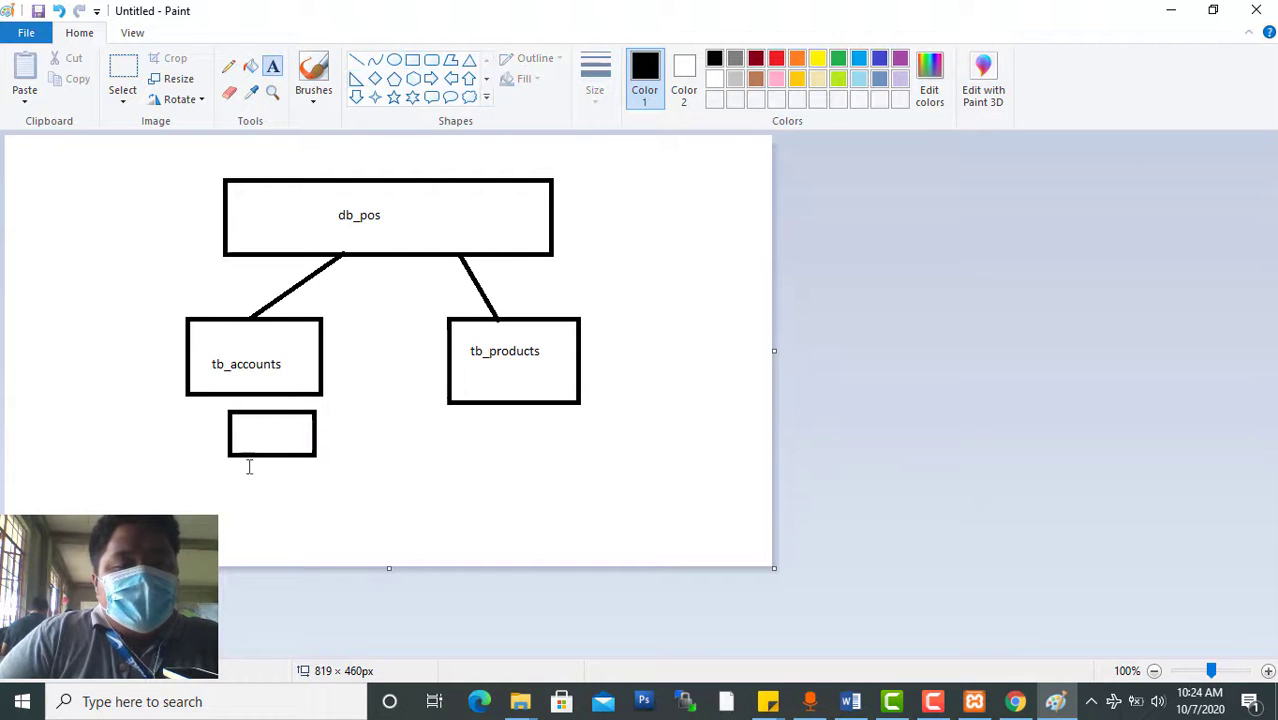
{"action": "left_click", "coordinate": [240, 422]}
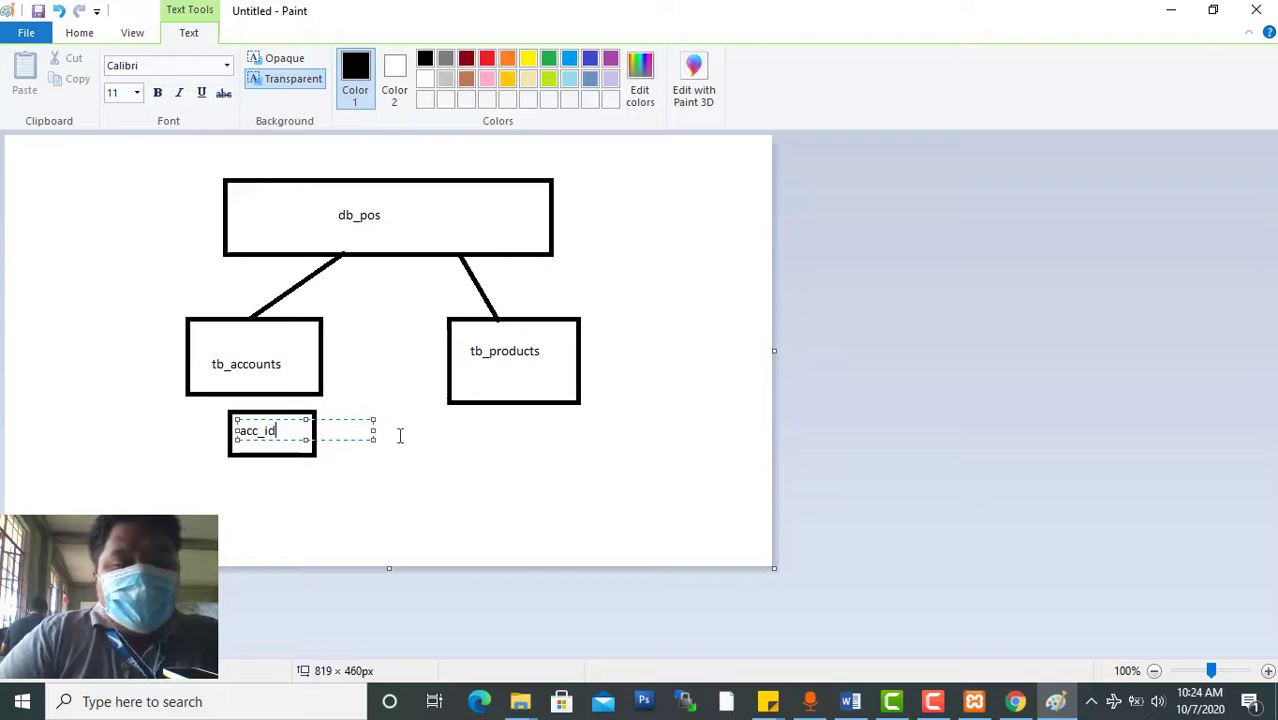
{"action": "left_click_drag", "start_coordinate": [373, 431], "coordinate": [305, 432]}
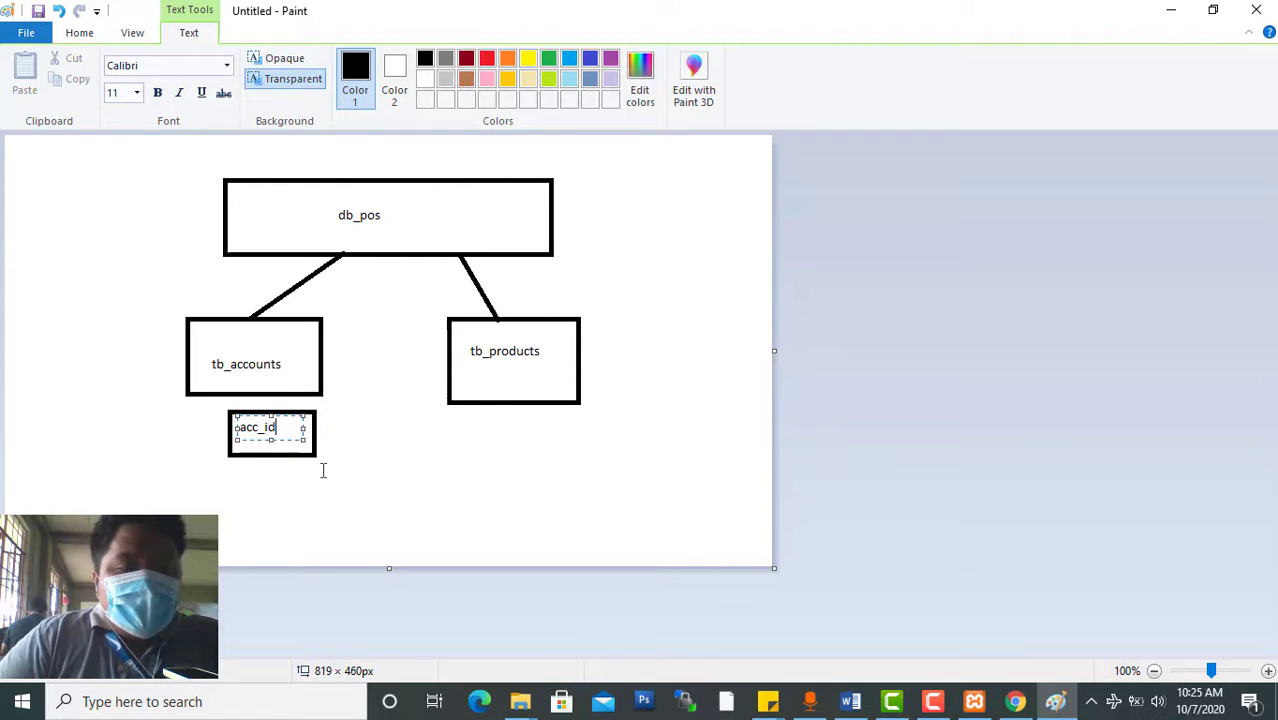
{"action": "left_click", "coordinate": [323, 470]}
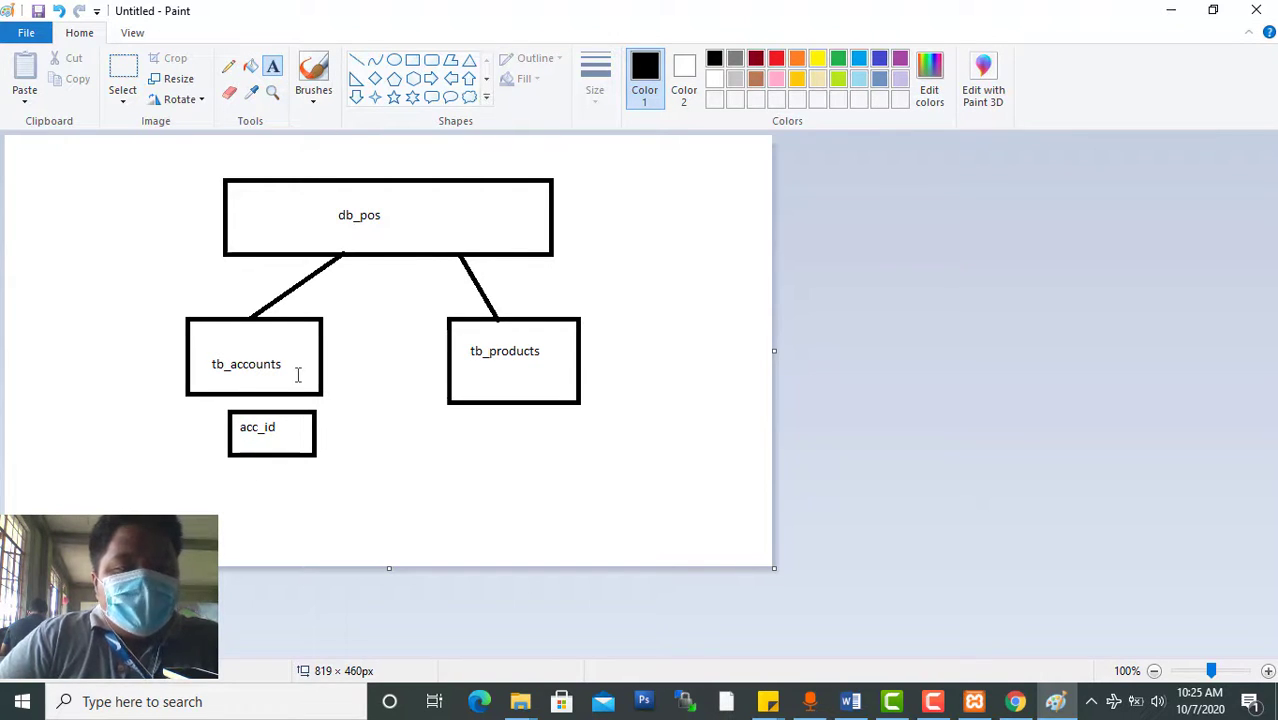
Add the text acc_username on the canvas directly below the acc_id box
{"action": "left_click", "coordinate": [252, 477]}
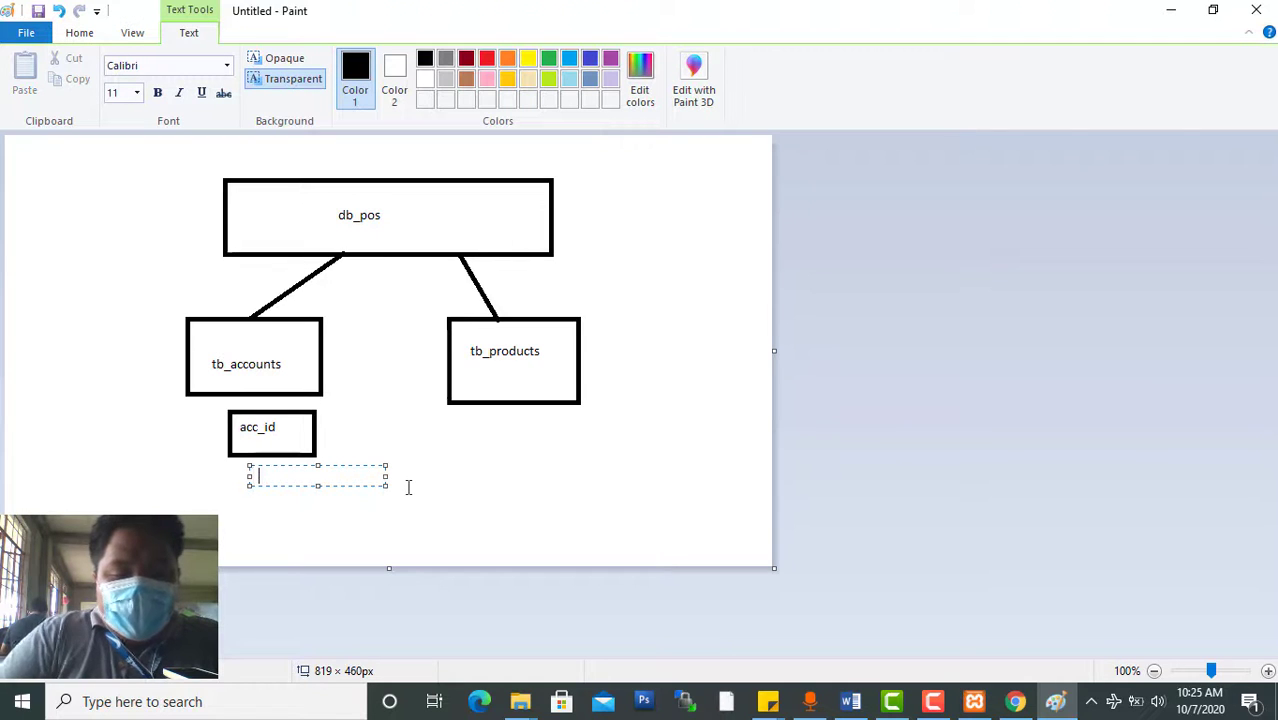
{"action": "type", "text": "acc_usernam"}
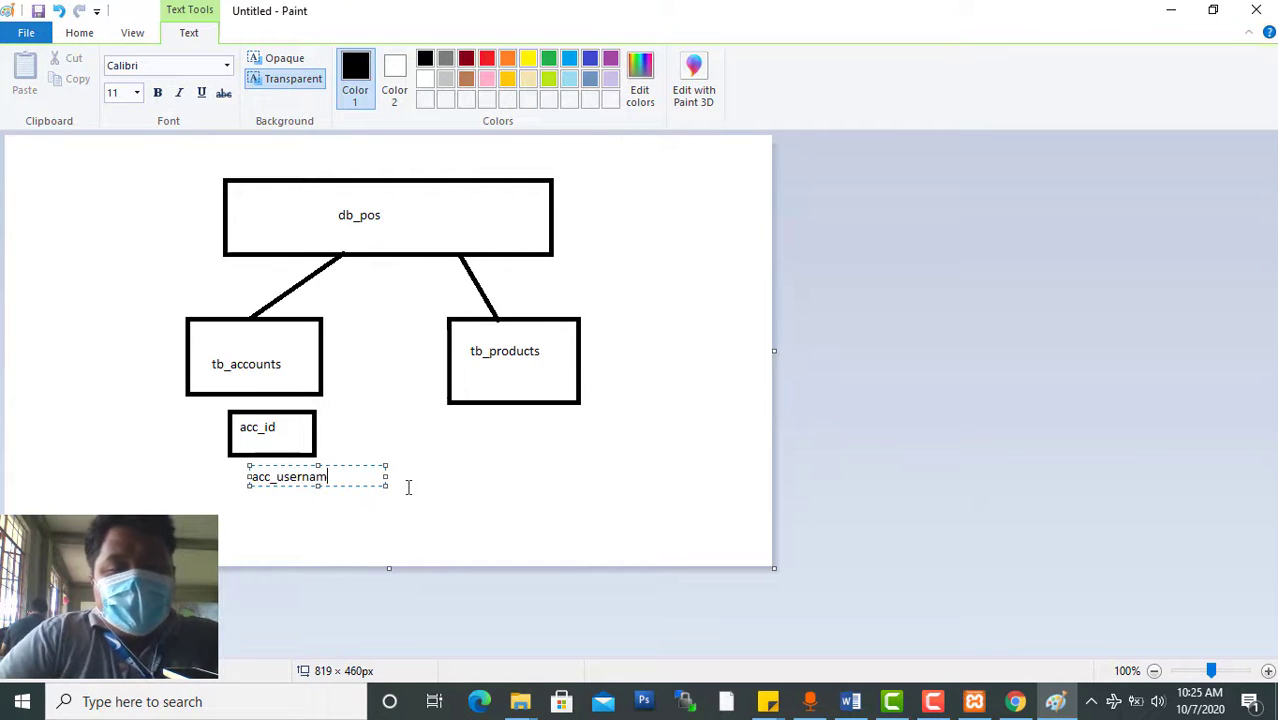
{"action": "type", "text": "er"}
{"action": "key", "text": "Return"}
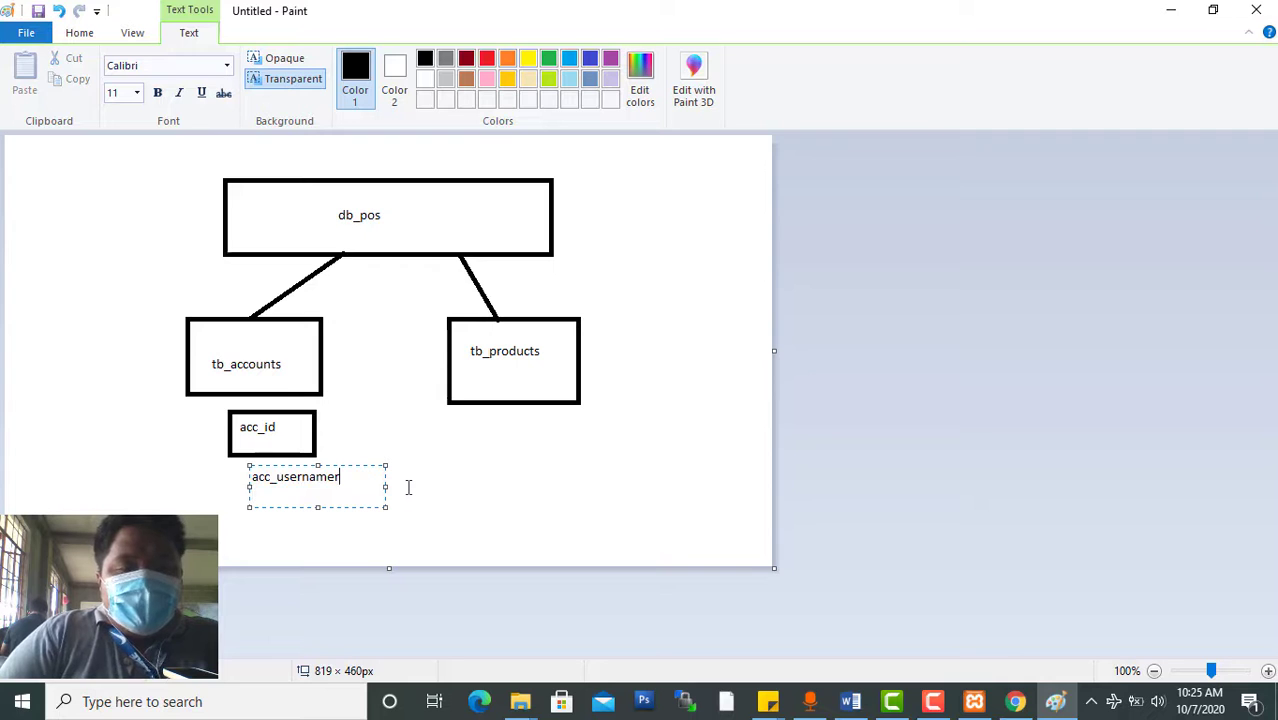
{"action": "left_click", "coordinate": [322, 527]}
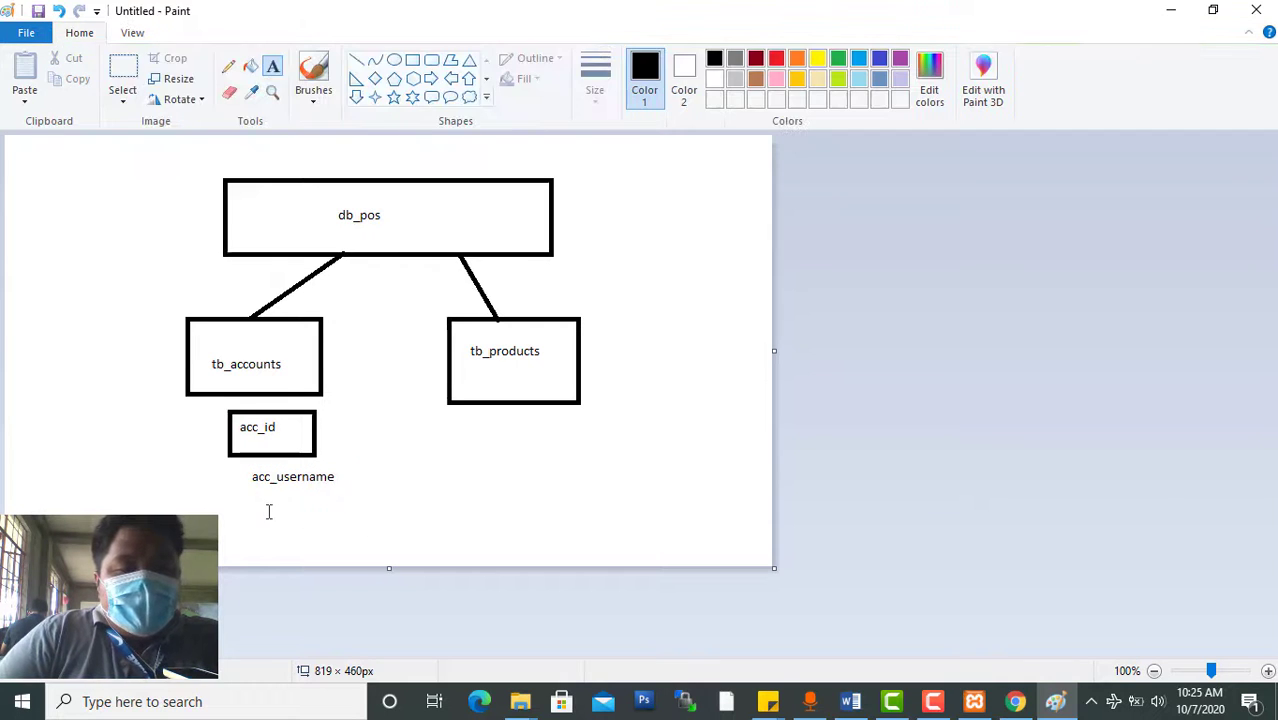
Add the text acc_password on the canvas directly below the acc_username label
{"action": "left_click", "coordinate": [268, 512]}
{"action": "type", "text": "acc"}
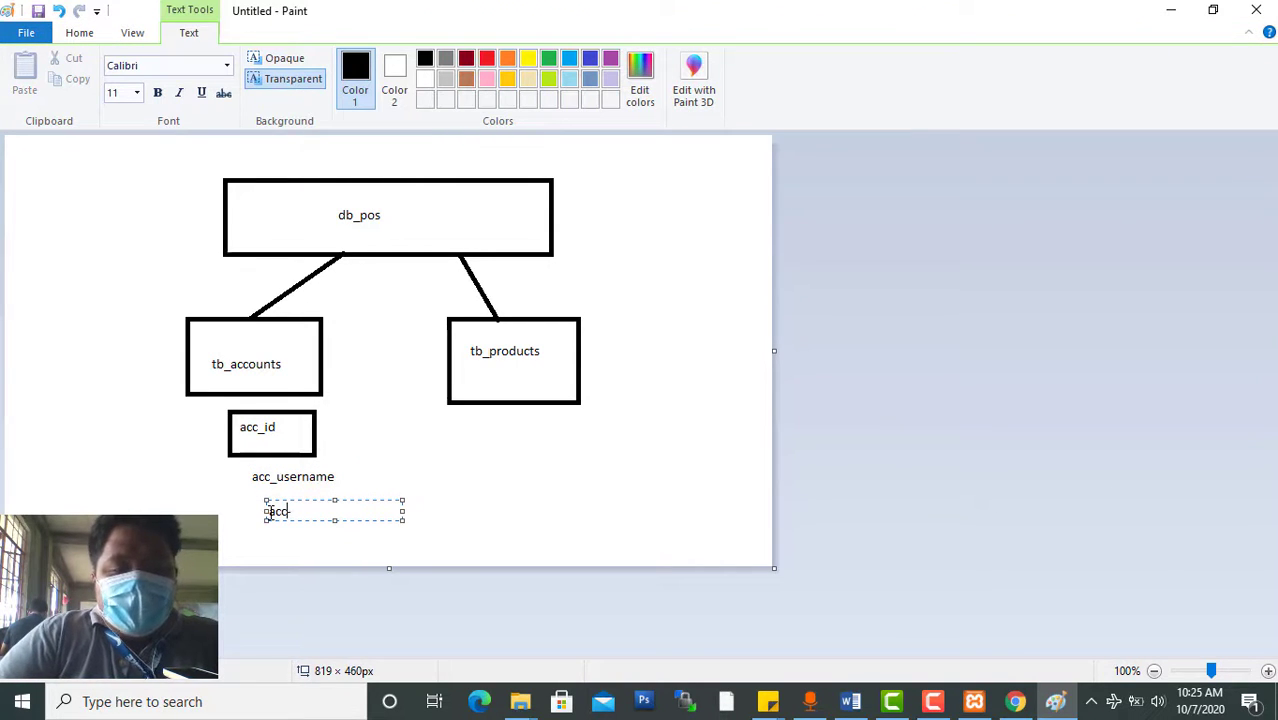
{"action": "type", "text": "-_a"}
{"action": "key", "text": "BackSpace"}
{"action": "type", "text": "pa"}
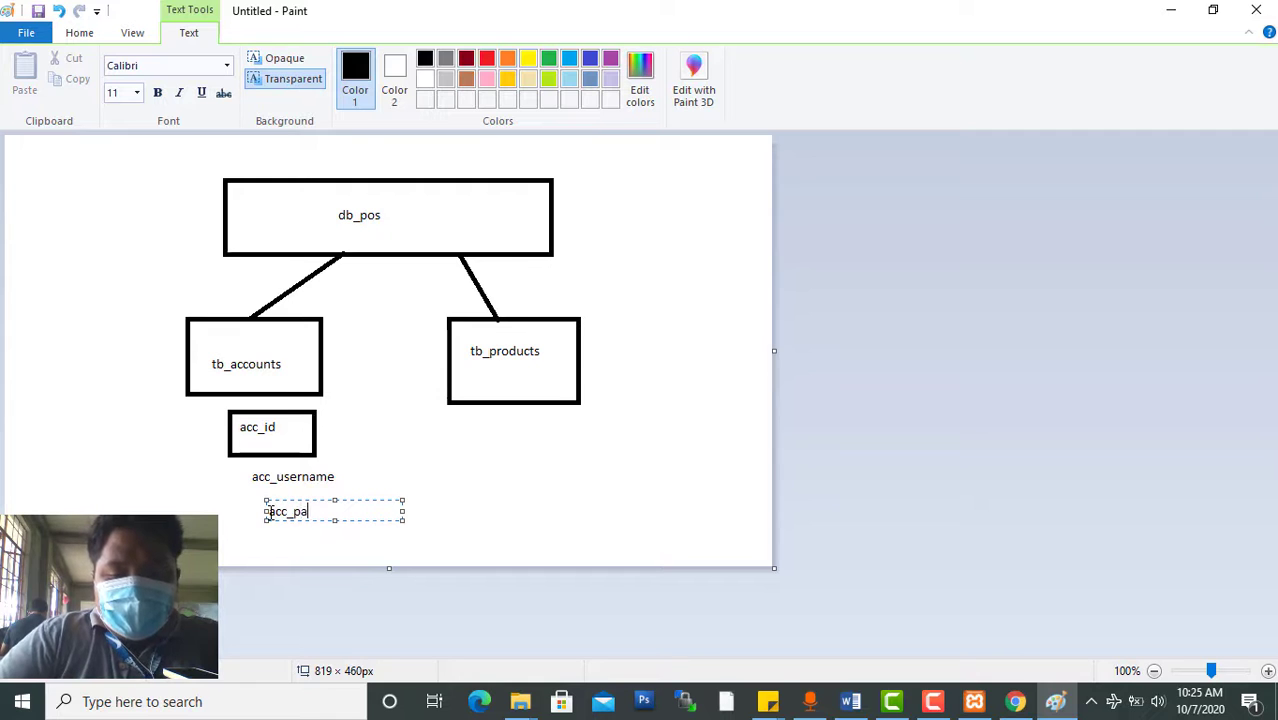
{"action": "type", "text": "ssword"}
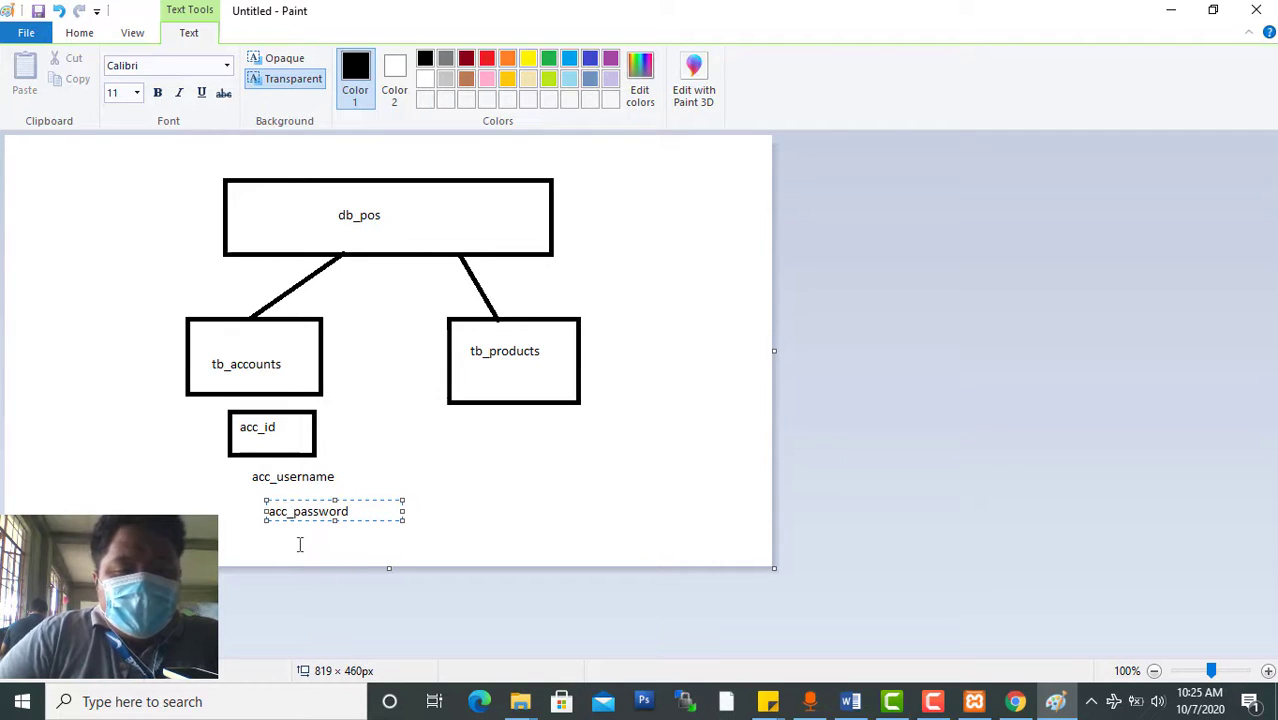
Add the text acc_fullname on the canvas just below the acc_password label
{"action": "left_click", "coordinate": [297, 536]}
{"action": "left_click", "coordinate": [295, 535]}
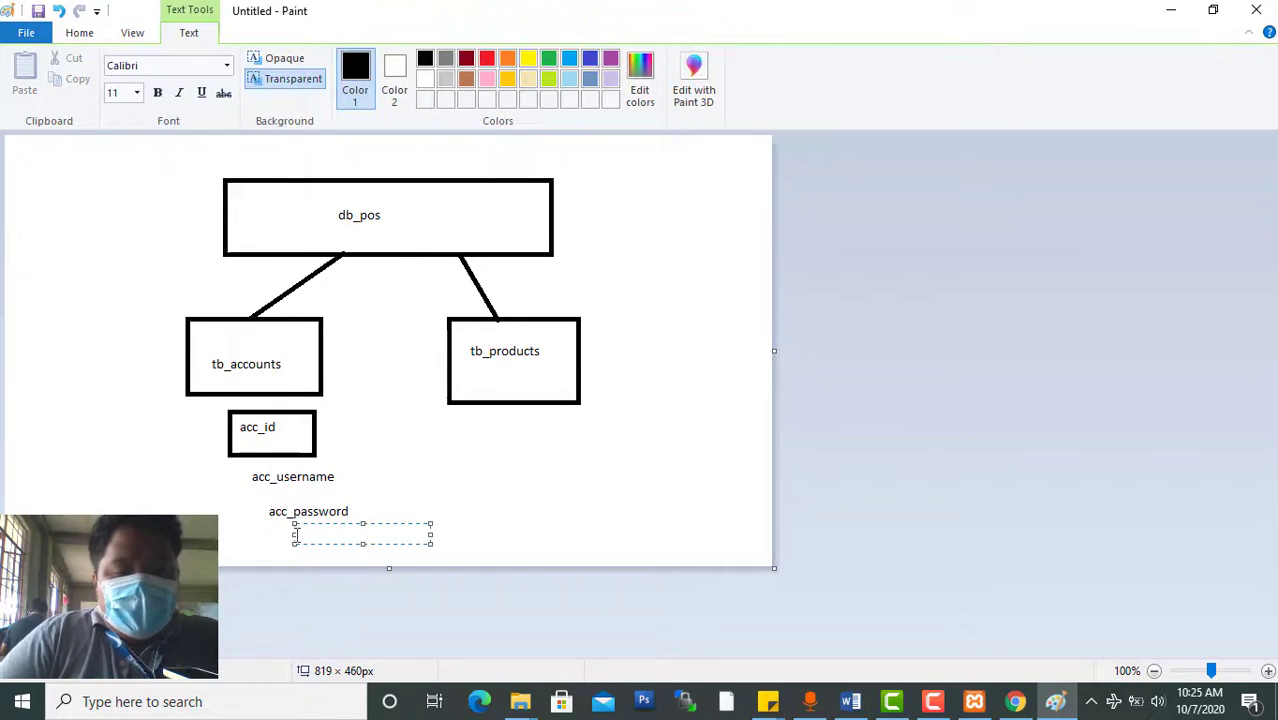
{"action": "type", "text": "acc_f"}
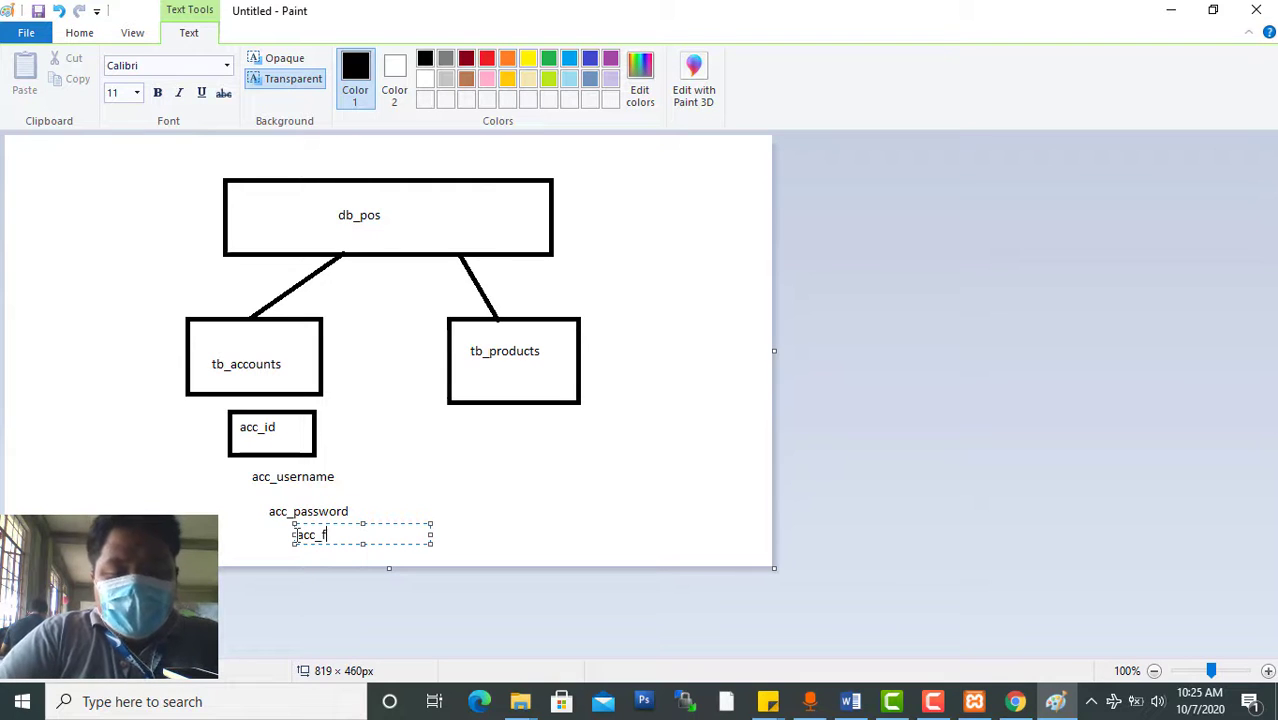
{"action": "type", "text": "ullname"}
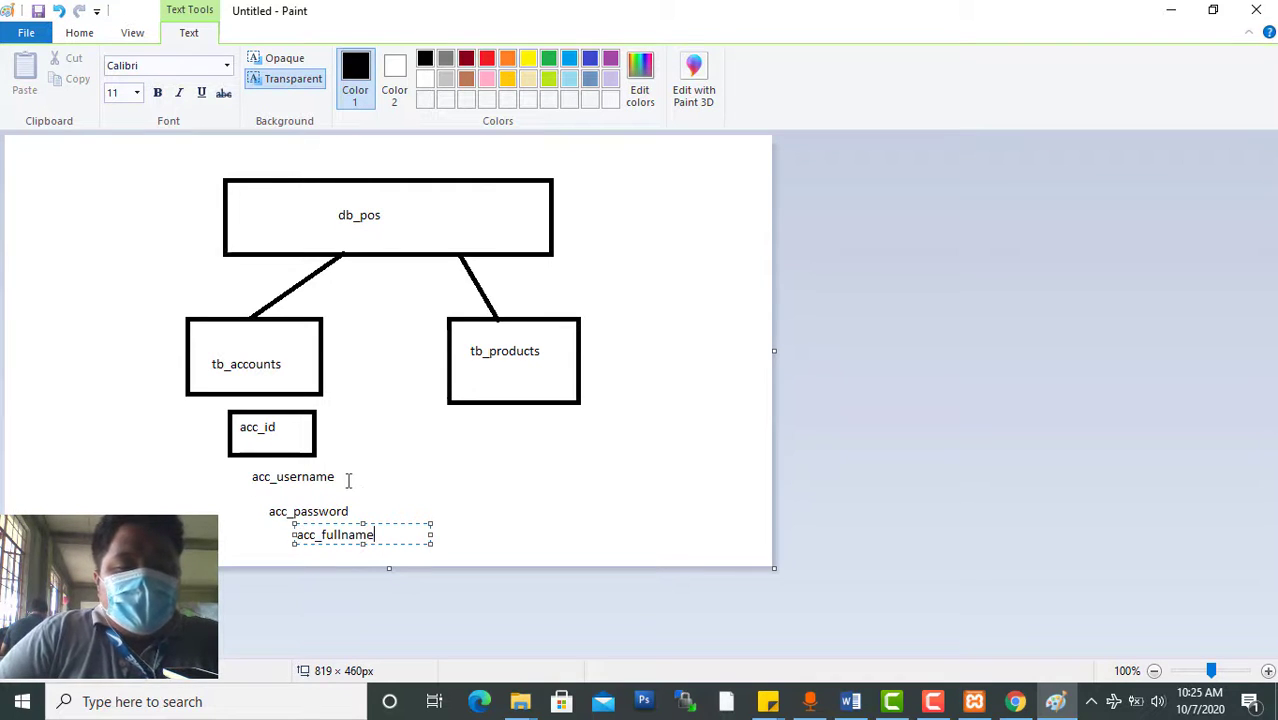
{"action": "left_click", "coordinate": [348, 481]}
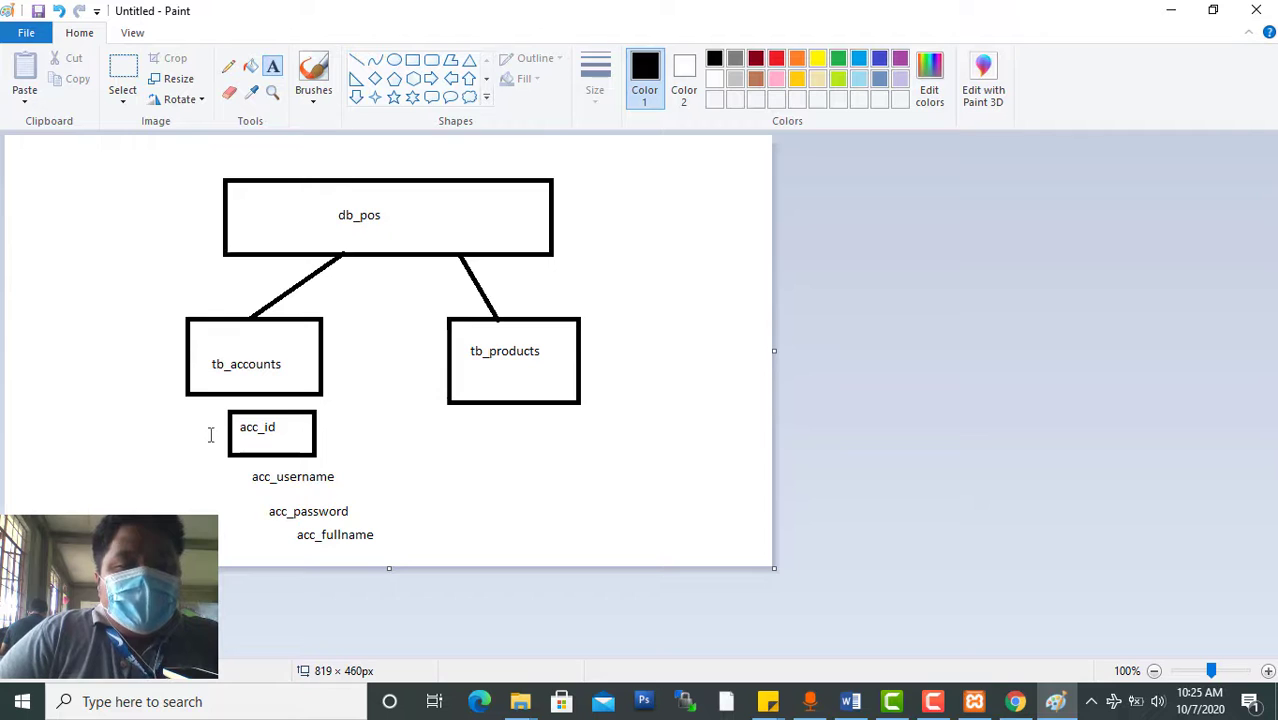
Erase the rectangle outline around the acc_id label, keeping the text
{"action": "left_click", "coordinate": [229, 91]}
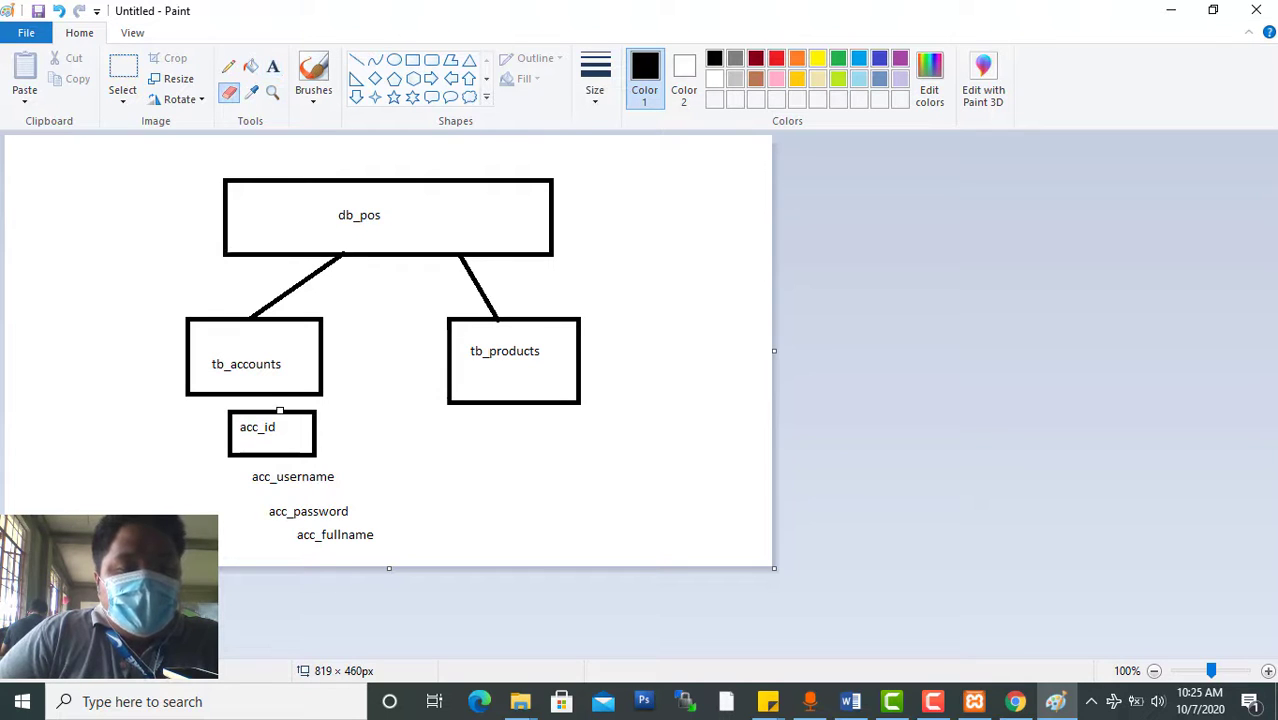
{"action": "mouse_move", "coordinate": [280, 410]}
{"action": "left_mouse_down"}
{"action": "mouse_move", "coordinate": [296, 410]}
{"action": "mouse_move", "coordinate": [230, 412]}
{"action": "mouse_move", "coordinate": [231, 455]}
{"action": "mouse_move", "coordinate": [318, 455]}
{"action": "mouse_move", "coordinate": [307, 453]}
{"action": "mouse_move", "coordinate": [308, 410]}
{"action": "left_mouse_up"}
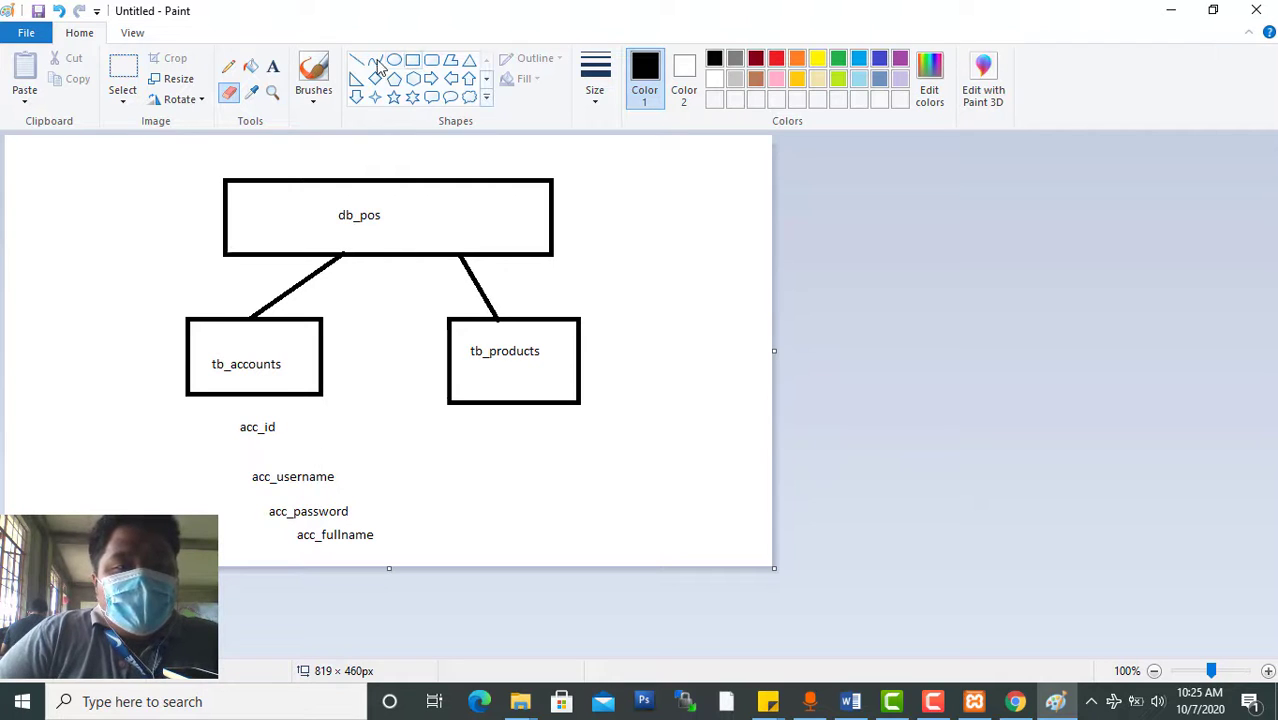
{"action": "left_click", "coordinate": [412, 60]}
{"action": "left_click_drag", "start_coordinate": [223, 415], "coordinate": [298, 443]}
{"action": "key", "text": "ctrl+z"}
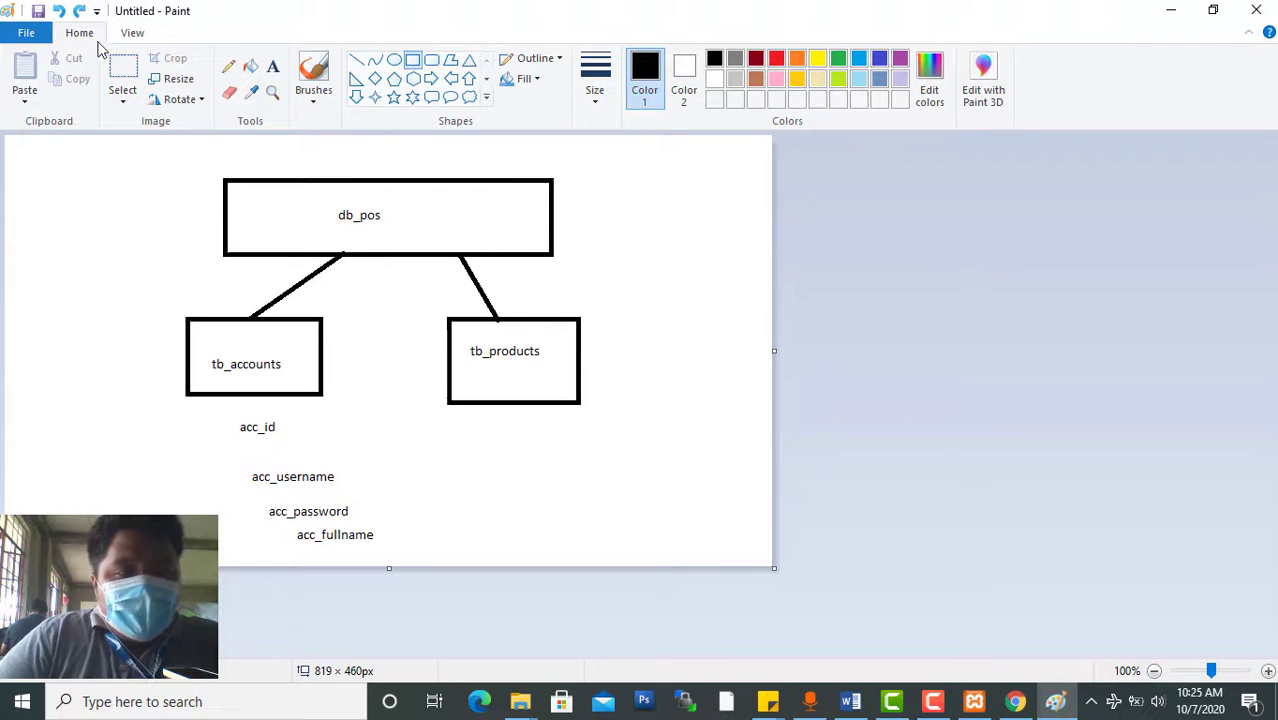
{"action": "left_click", "coordinate": [122, 72]}
{"action": "left_click_drag", "start_coordinate": [223, 418], "coordinate": [298, 420]}
{"action": "left_click", "coordinate": [409, 439]}
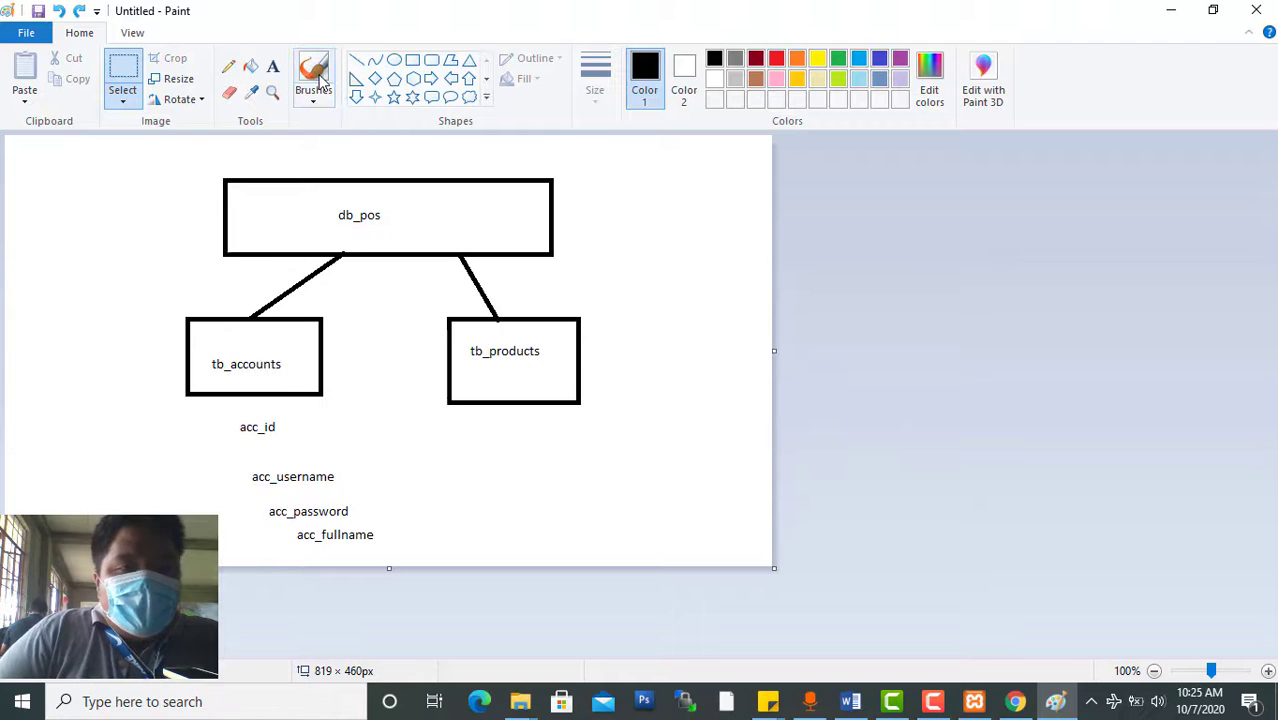
Draw freehand pencil lines from the lower edge of the tb_accounts box to acc_id, acc_username, acc_password and acc_fullname
{"action": "left_click", "coordinate": [228, 66]}
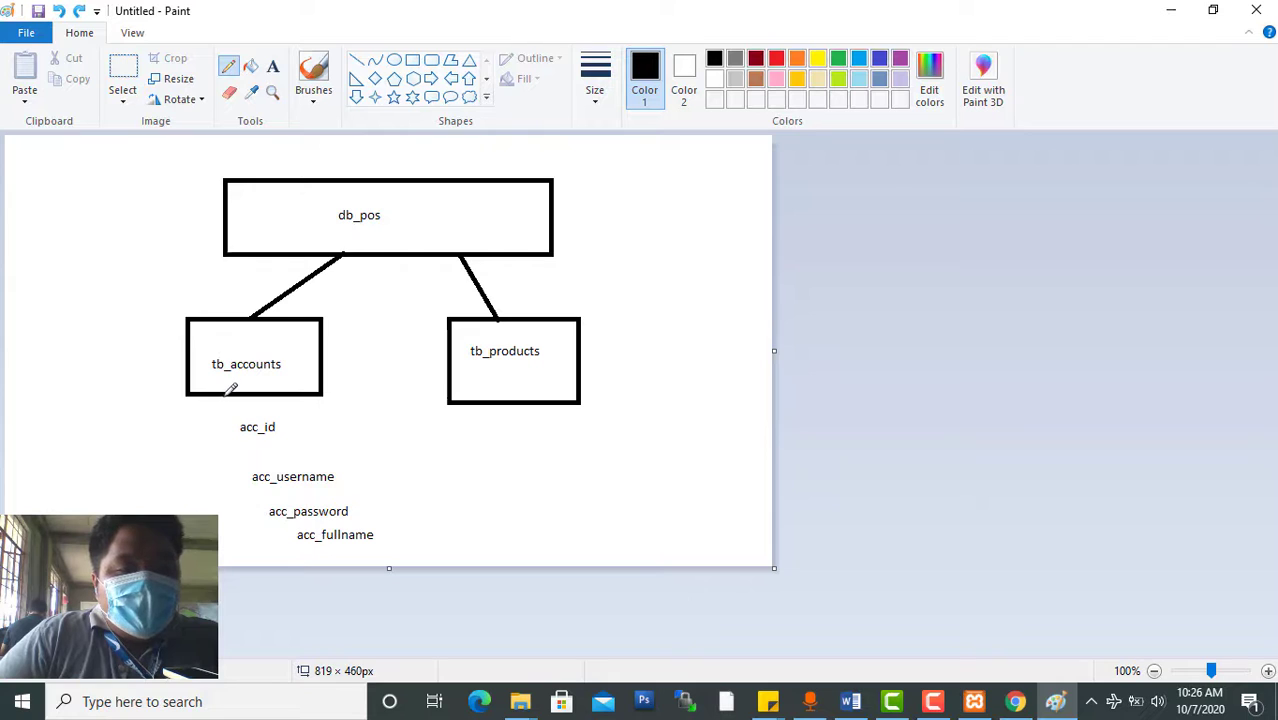
{"action": "mouse_move", "coordinate": [226, 395]}
{"action": "left_mouse_down"}
{"action": "mouse_move", "coordinate": [236, 474]}
{"action": "mouse_move", "coordinate": [250, 478]}
{"action": "left_mouse_up"}
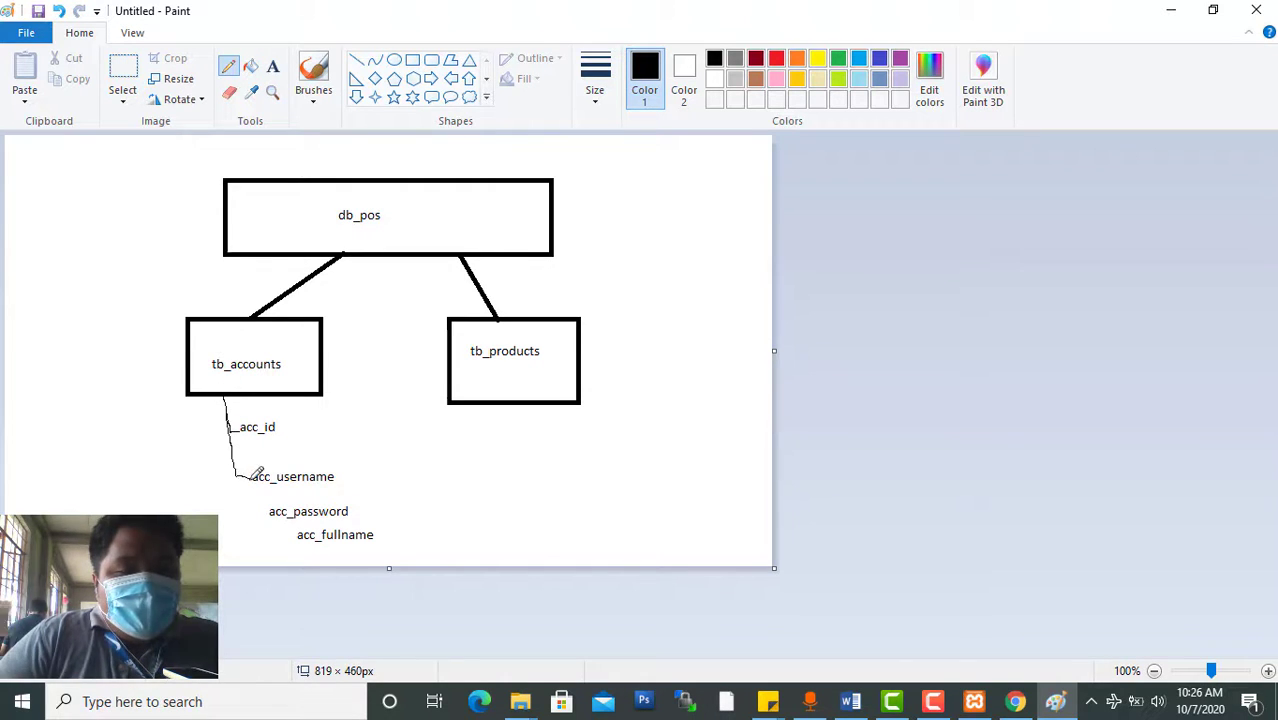
{"action": "mouse_move", "coordinate": [225, 396]}
{"action": "left_mouse_down"}
{"action": "mouse_move", "coordinate": [241, 508]}
{"action": "mouse_move", "coordinate": [262, 515]}
{"action": "left_mouse_up"}
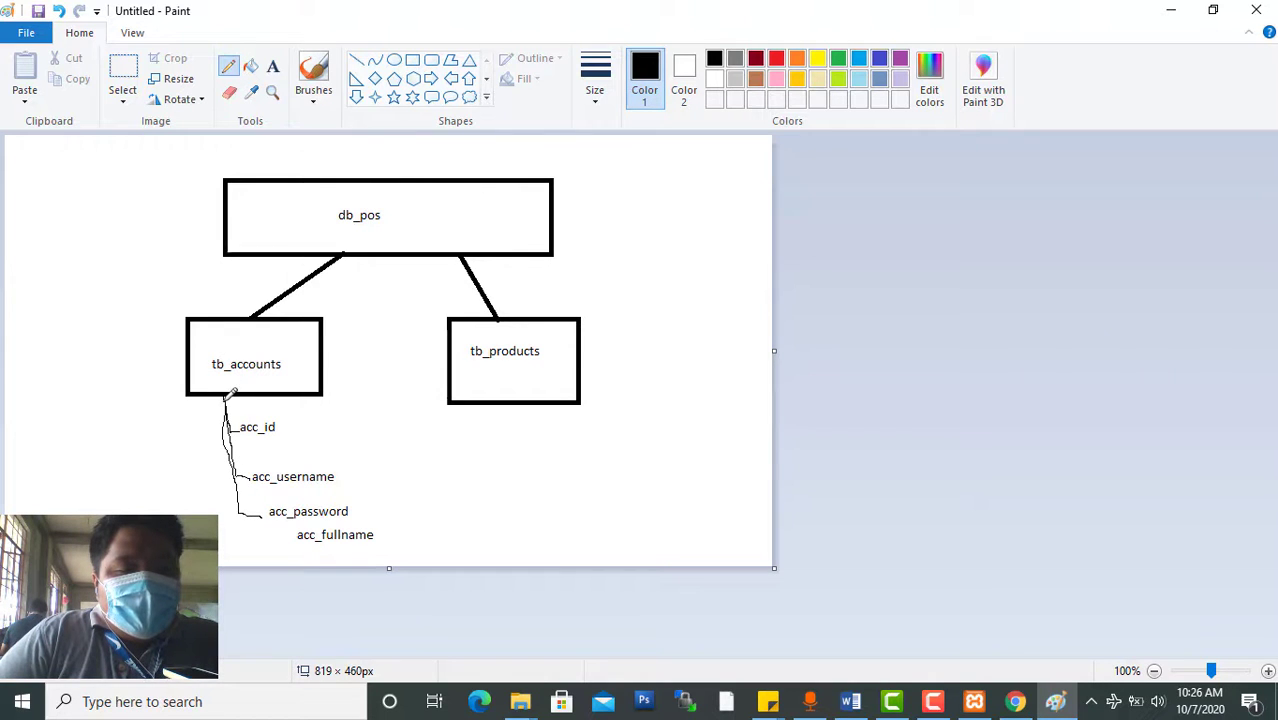
{"action": "mouse_move", "coordinate": [227, 396]}
{"action": "left_mouse_down"}
{"action": "mouse_move", "coordinate": [240, 545]}
{"action": "mouse_move", "coordinate": [285, 542]}
{"action": "left_mouse_up"}
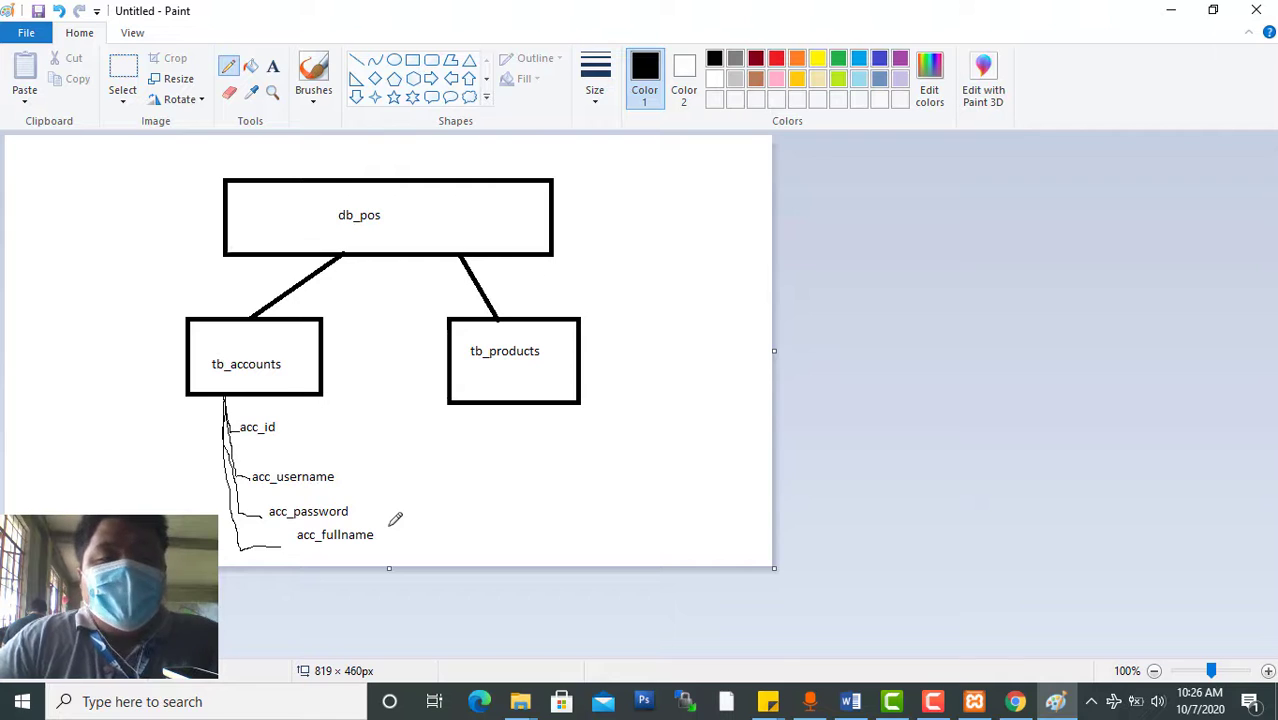
Switch to phpMyAdmin in Chrome and start a new table in db_pos named tb_accounts with 4 columns, checking the field count against the Paint diagram
{"action": "left_click", "coordinate": [976, 702]}
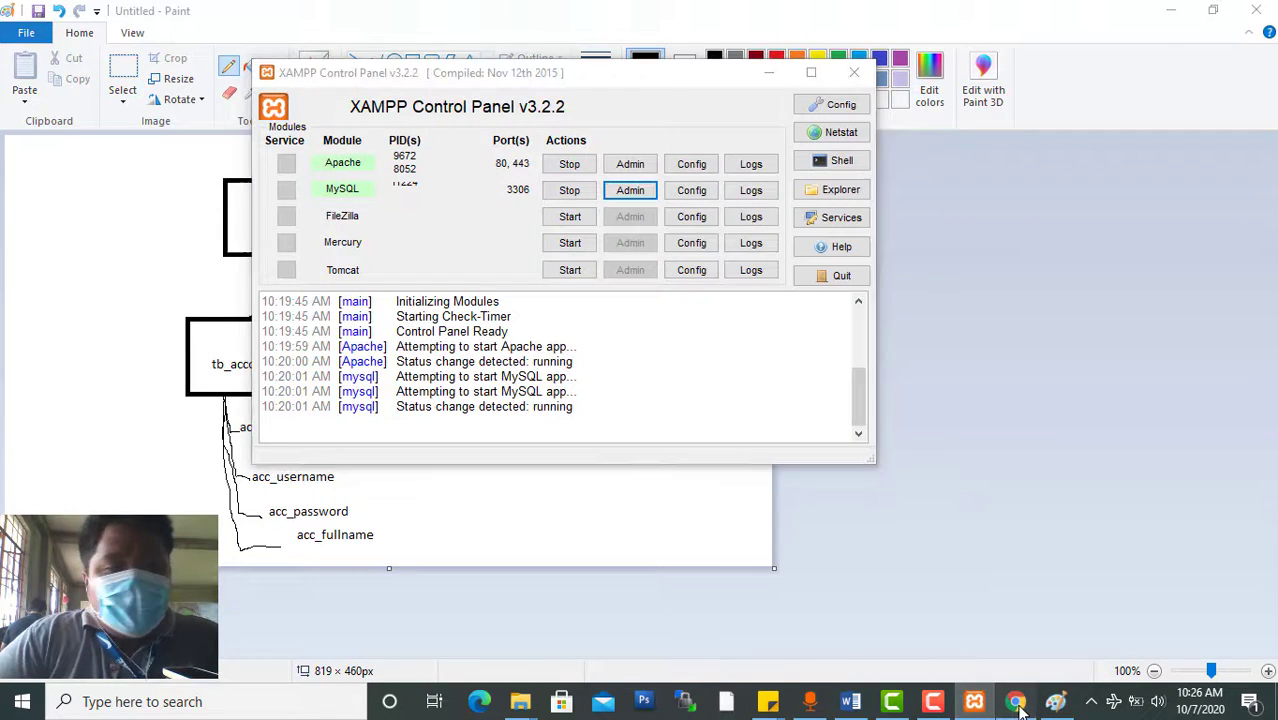
{"action": "left_click", "coordinate": [1015, 702]}
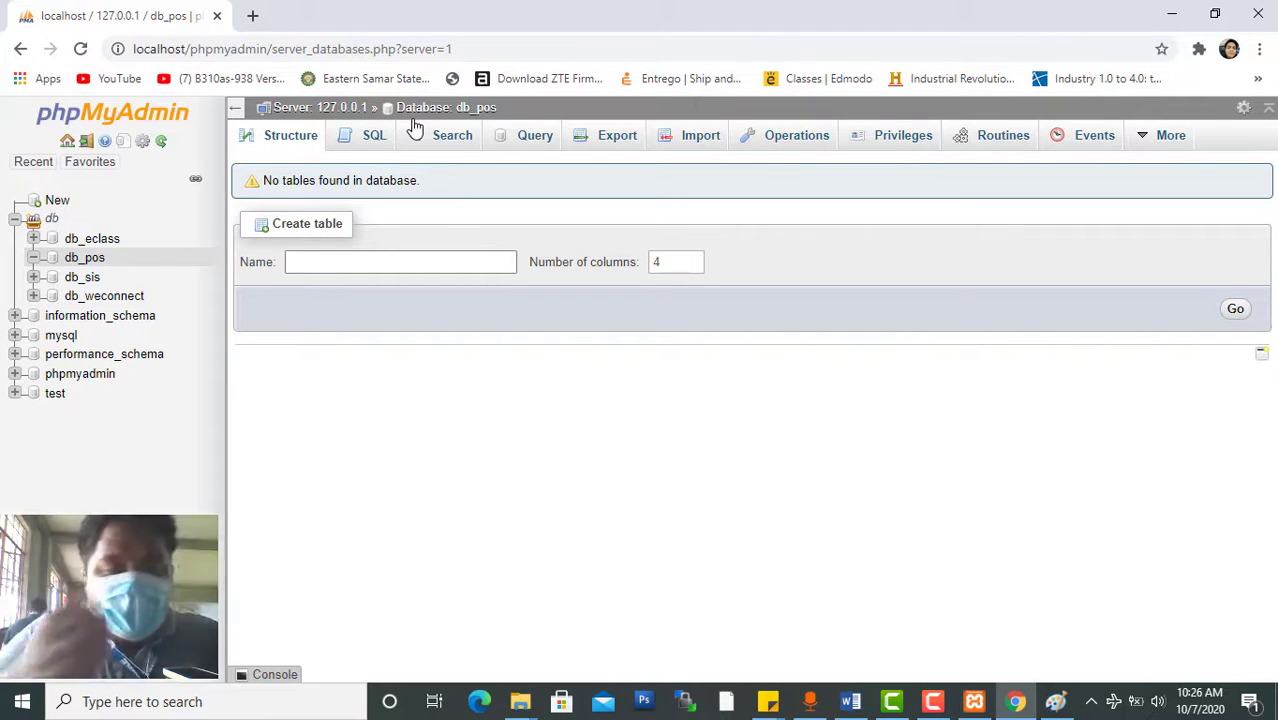
{"action": "type", "text": "tb"}
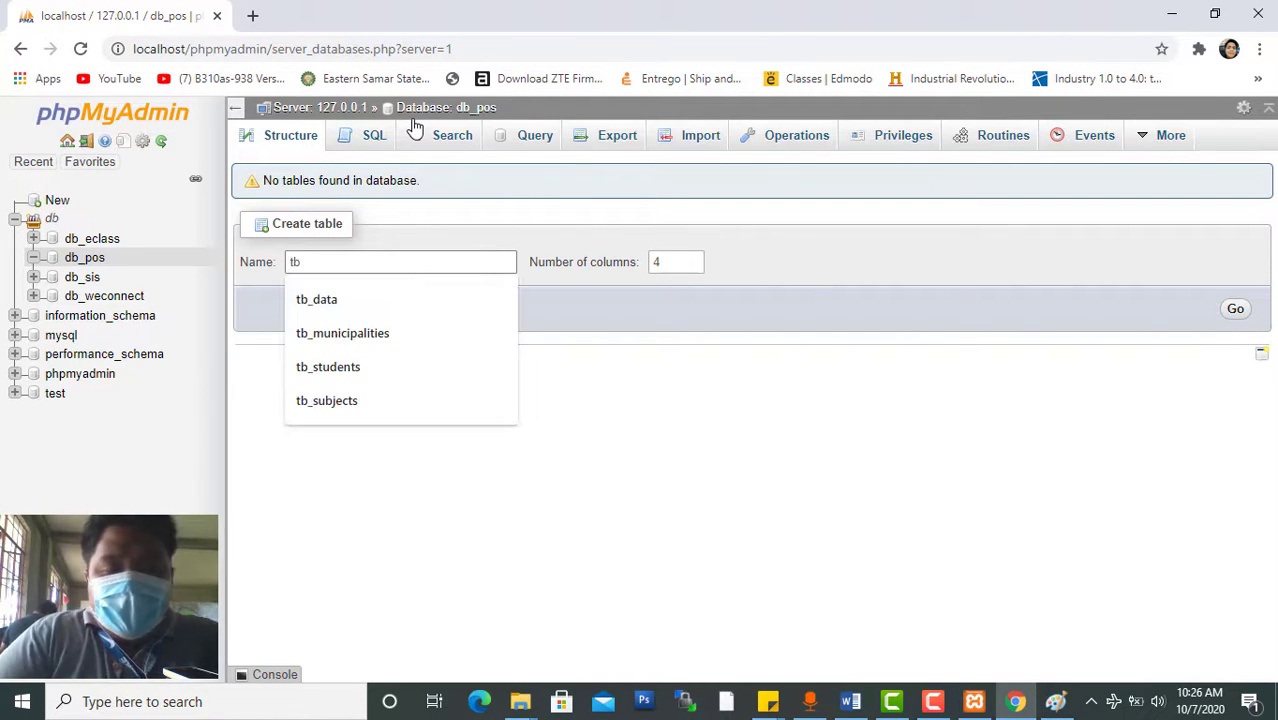
{"action": "type", "text": "_accounts"}
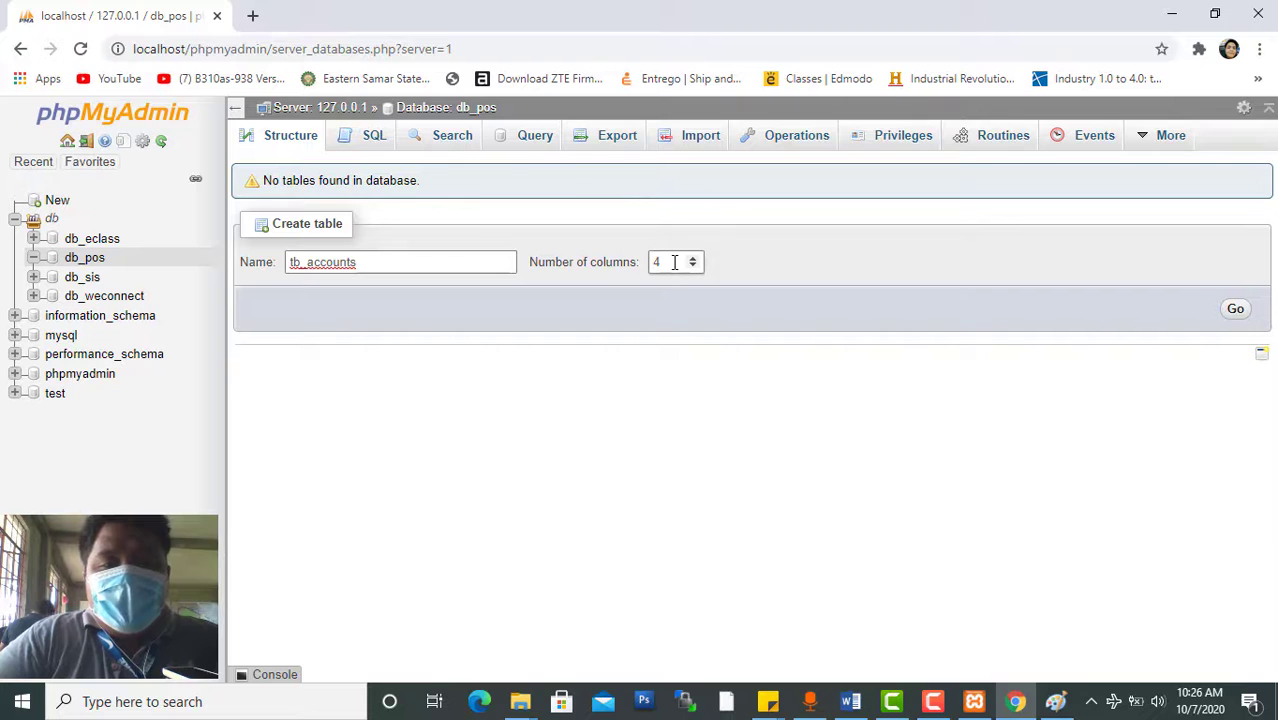
{"action": "left_click_drag", "start_coordinate": [675, 262], "coordinate": [652, 263]}
{"action": "key", "text": "alt+Tab"}
{"action": "key", "text": "alt+Tab"}
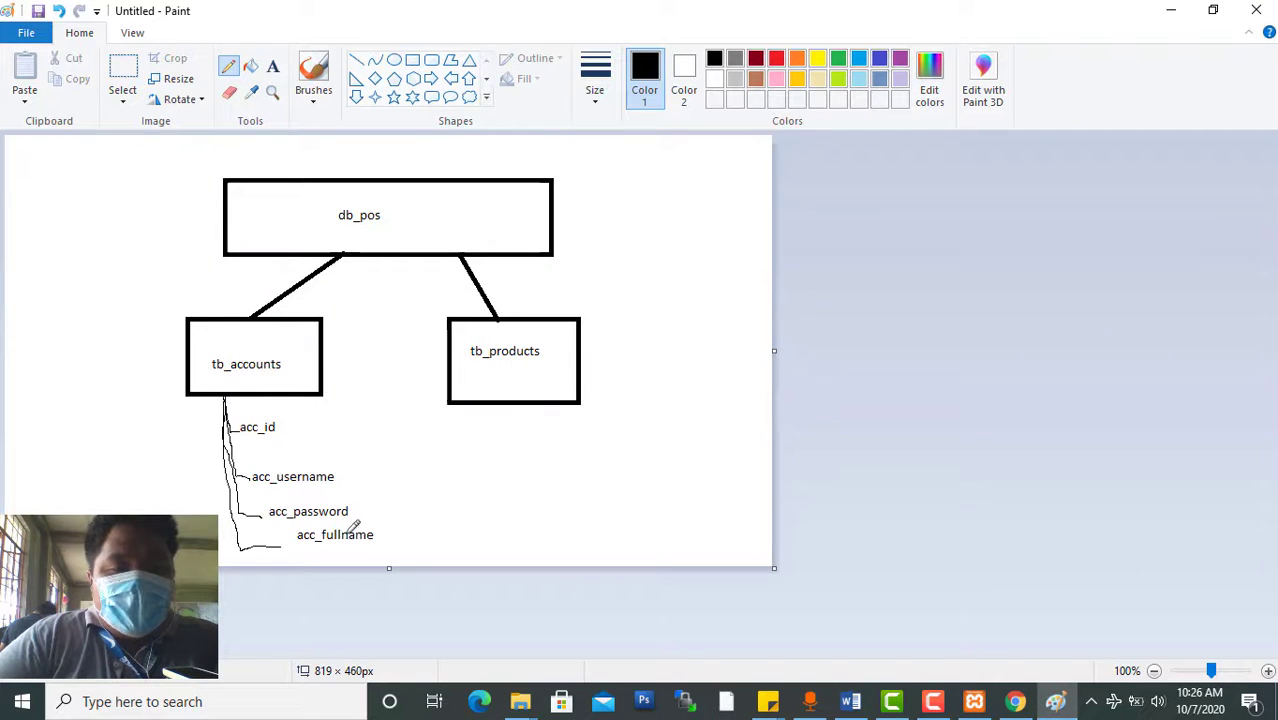
{"action": "key", "text": "alt+Tab"}
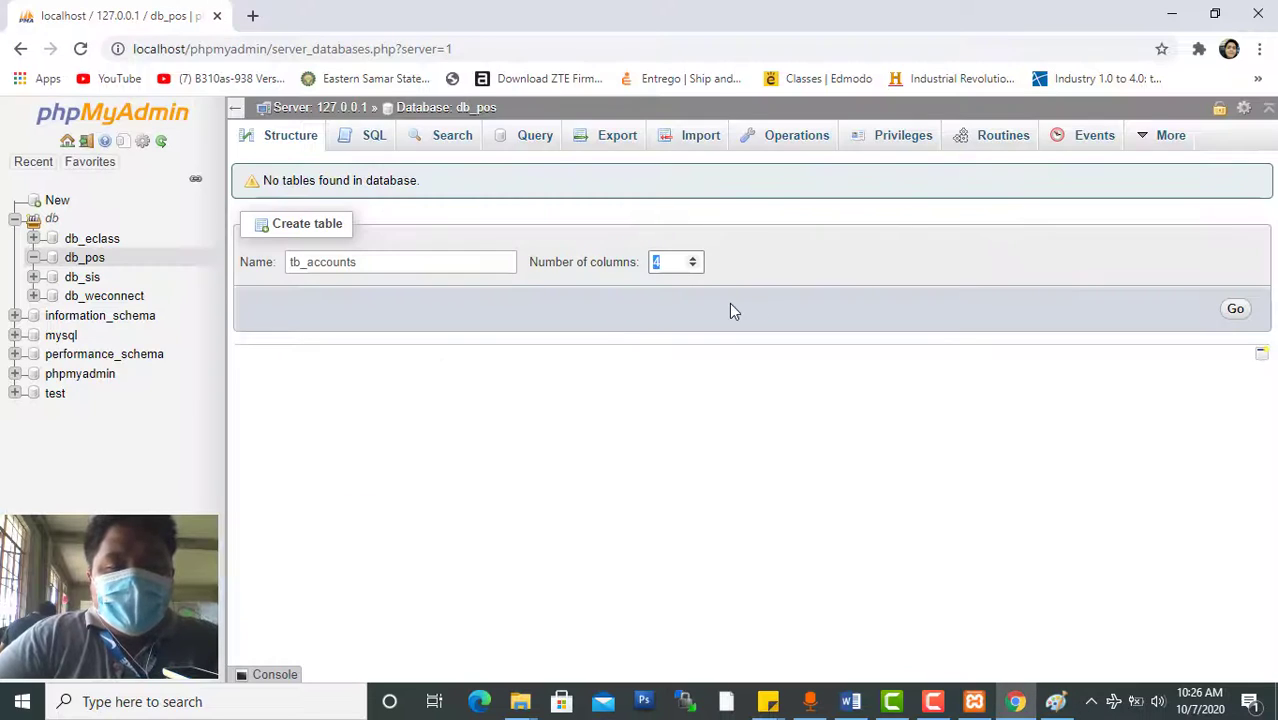
{"action": "left_click", "coordinate": [1237, 312]}
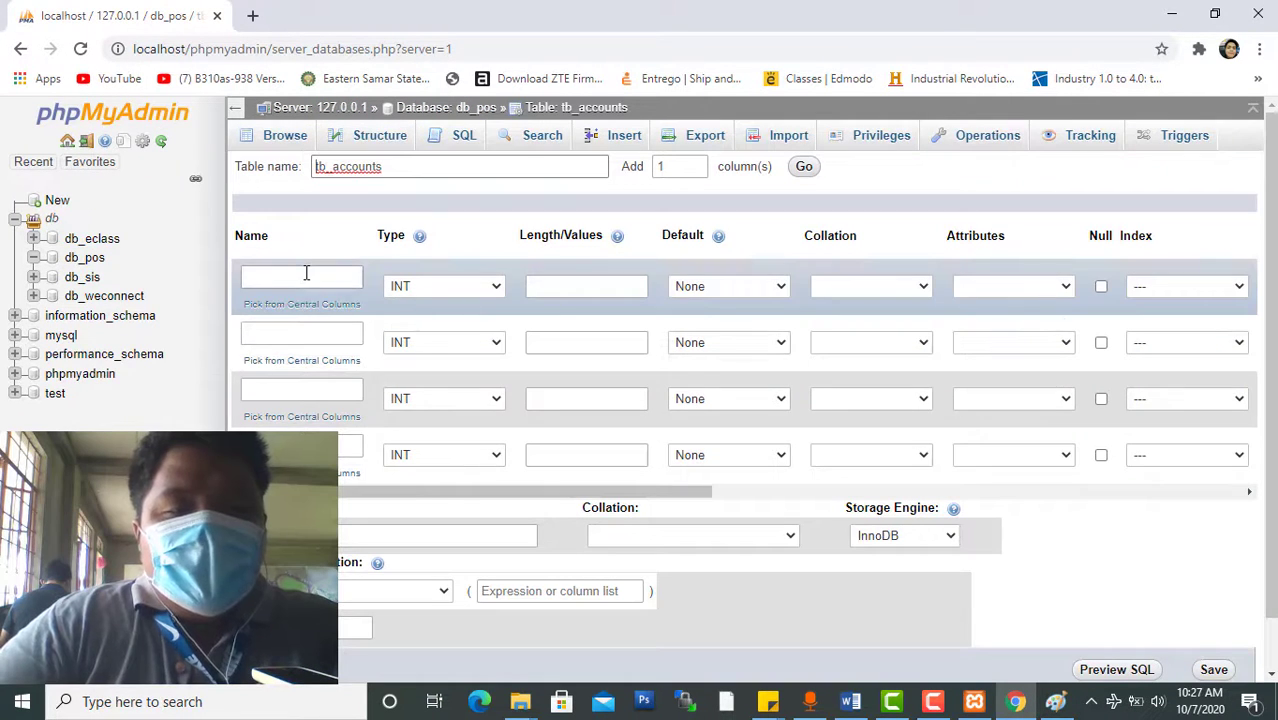
Enable auto-increment for the first column of tb_accounts and accept the PRIMARY index for it
{"action": "left_click", "coordinate": [306, 274]}
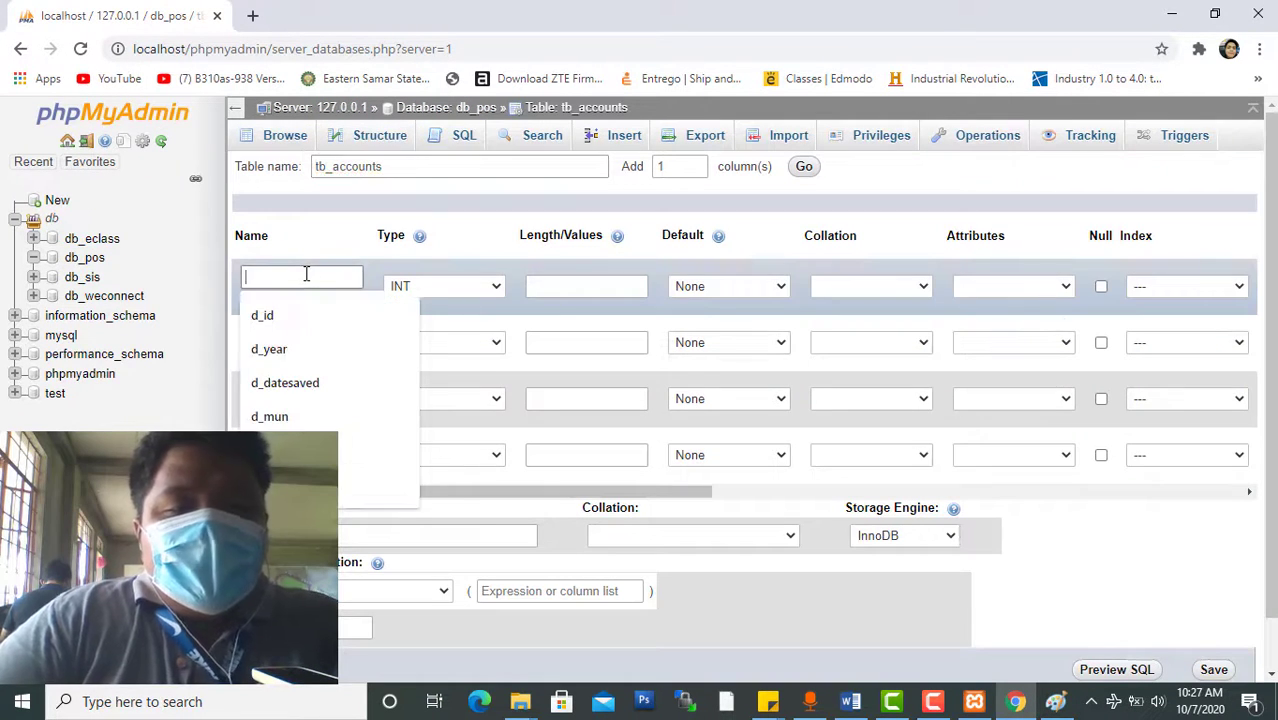
{"action": "left_click", "coordinate": [328, 207]}
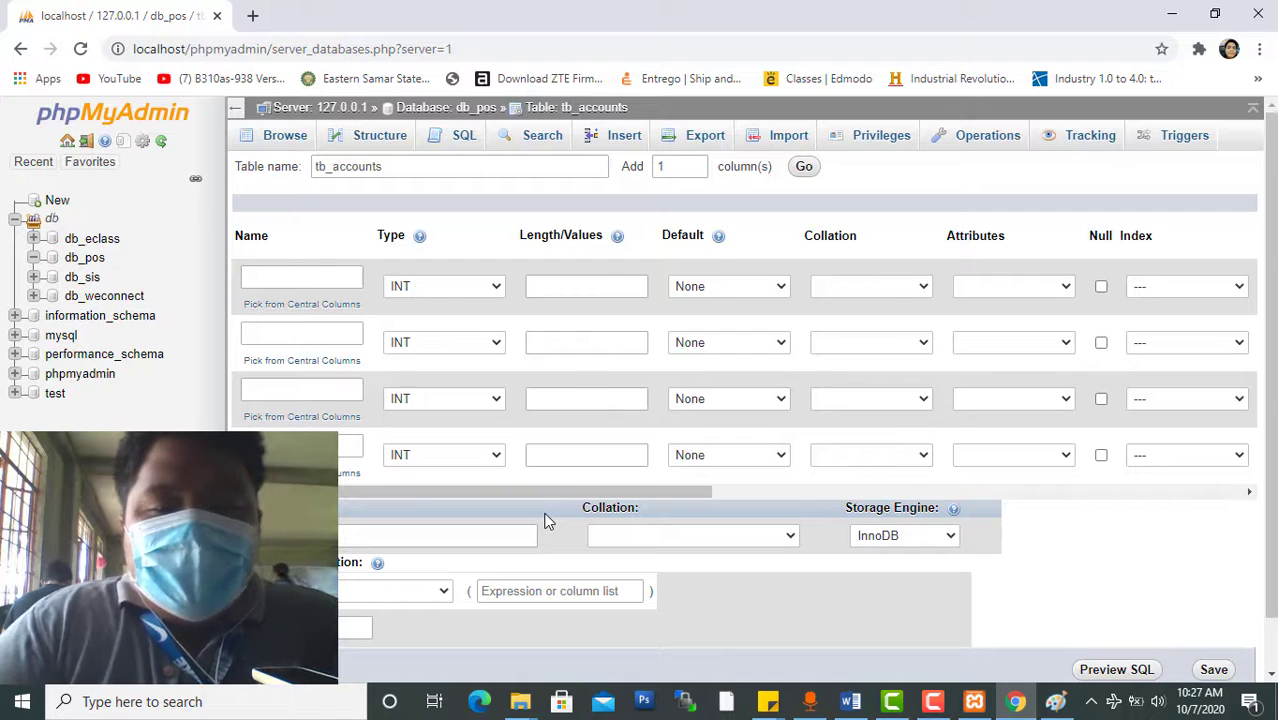
{"action": "left_click_drag", "start_coordinate": [570, 493], "coordinate": [776, 462]}
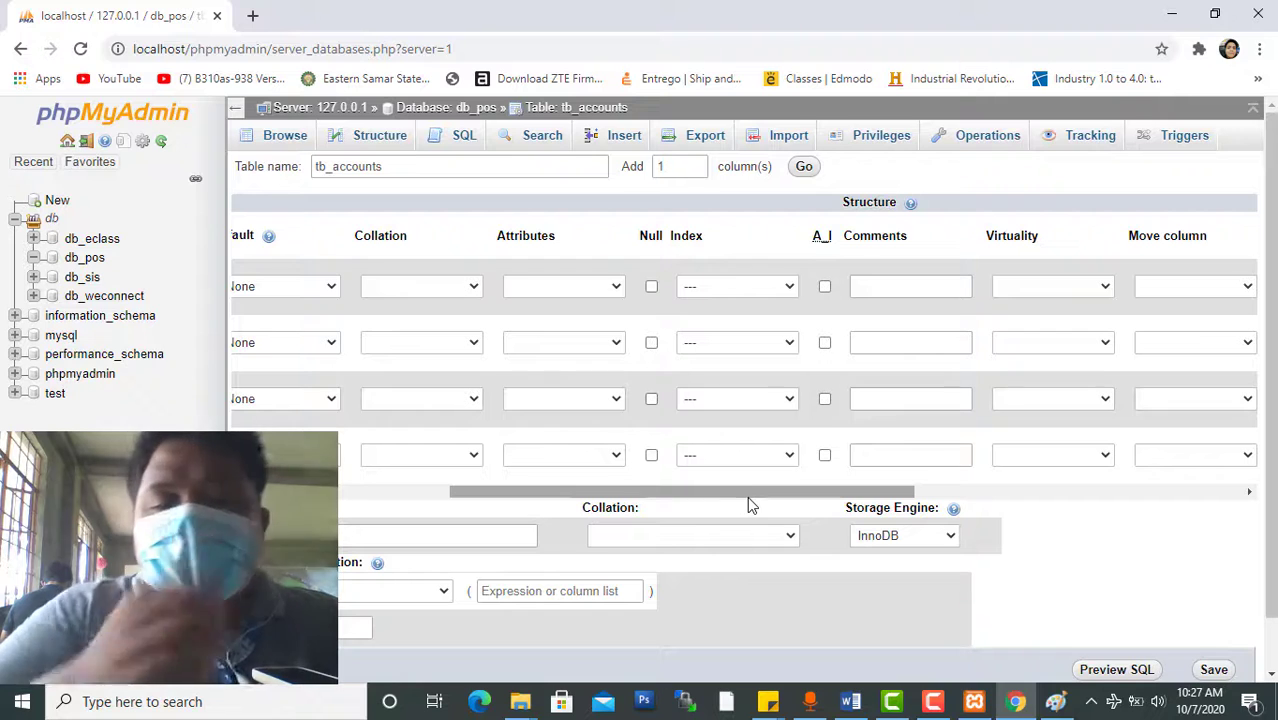
{"action": "left_click_drag", "start_coordinate": [750, 493], "coordinate": [798, 469]}
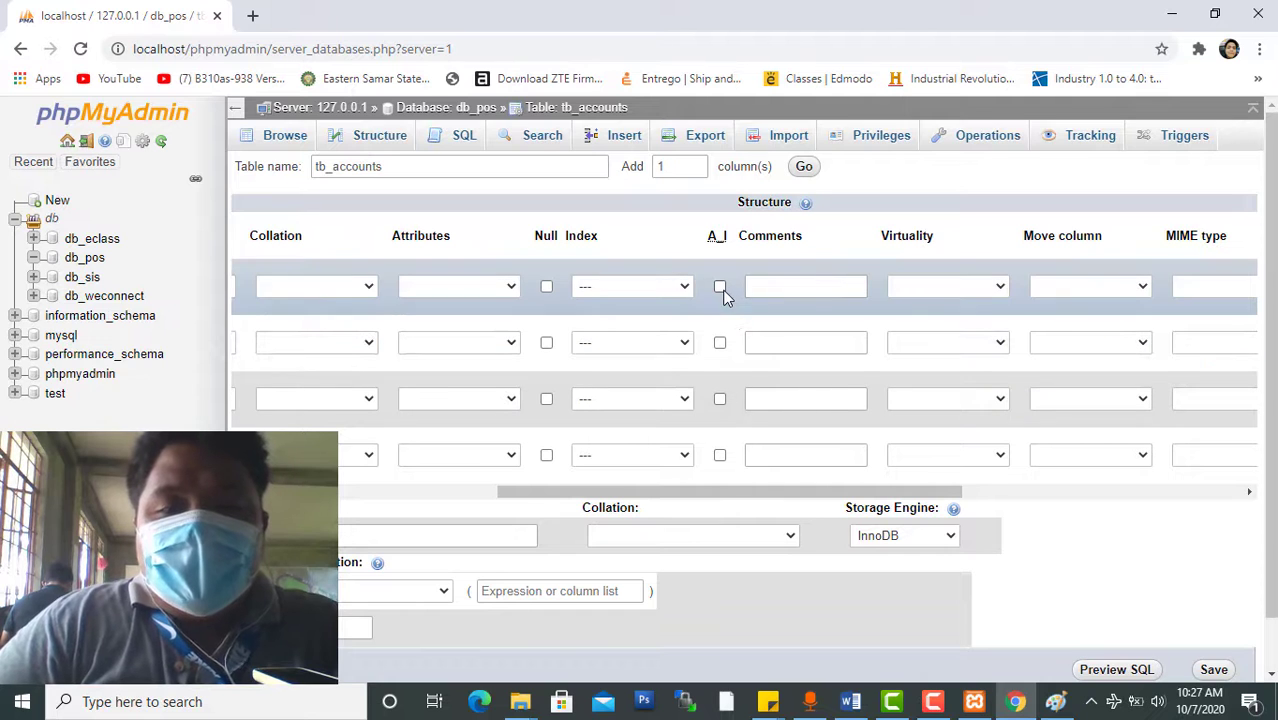
{"action": "left_click", "coordinate": [720, 287]}
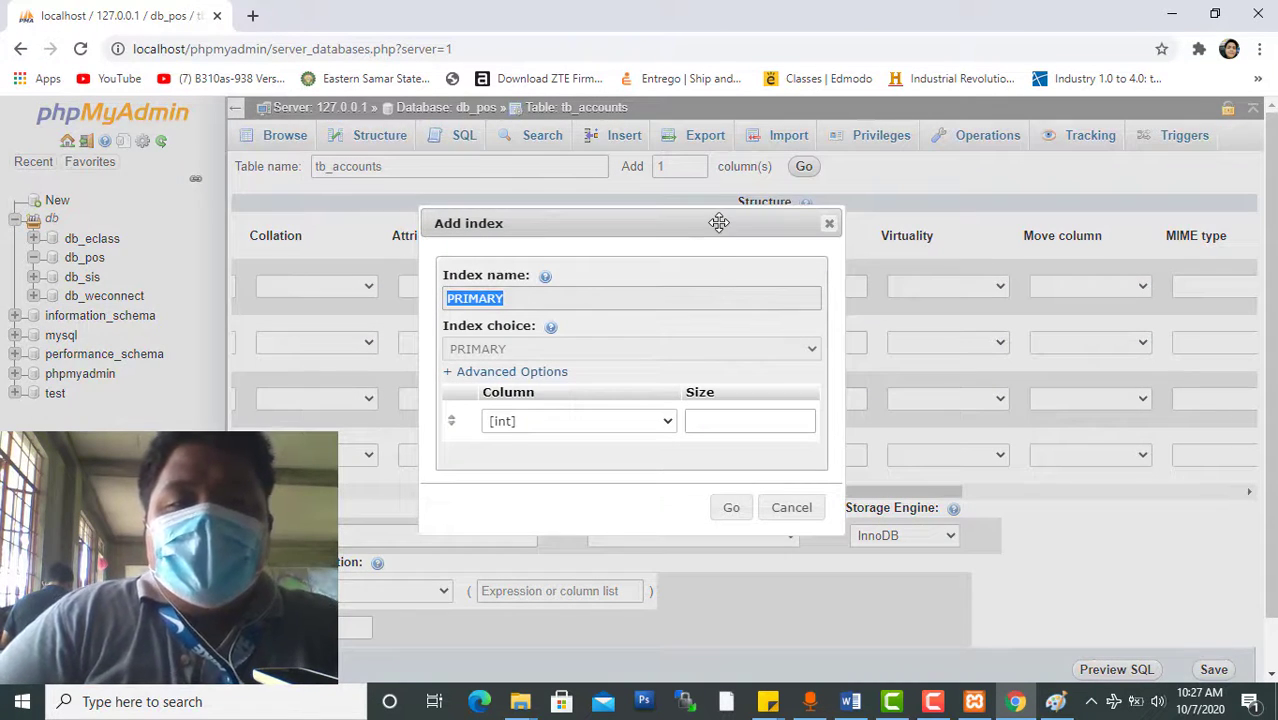
{"action": "left_click_drag", "start_coordinate": [717, 220], "coordinate": [735, 162]}
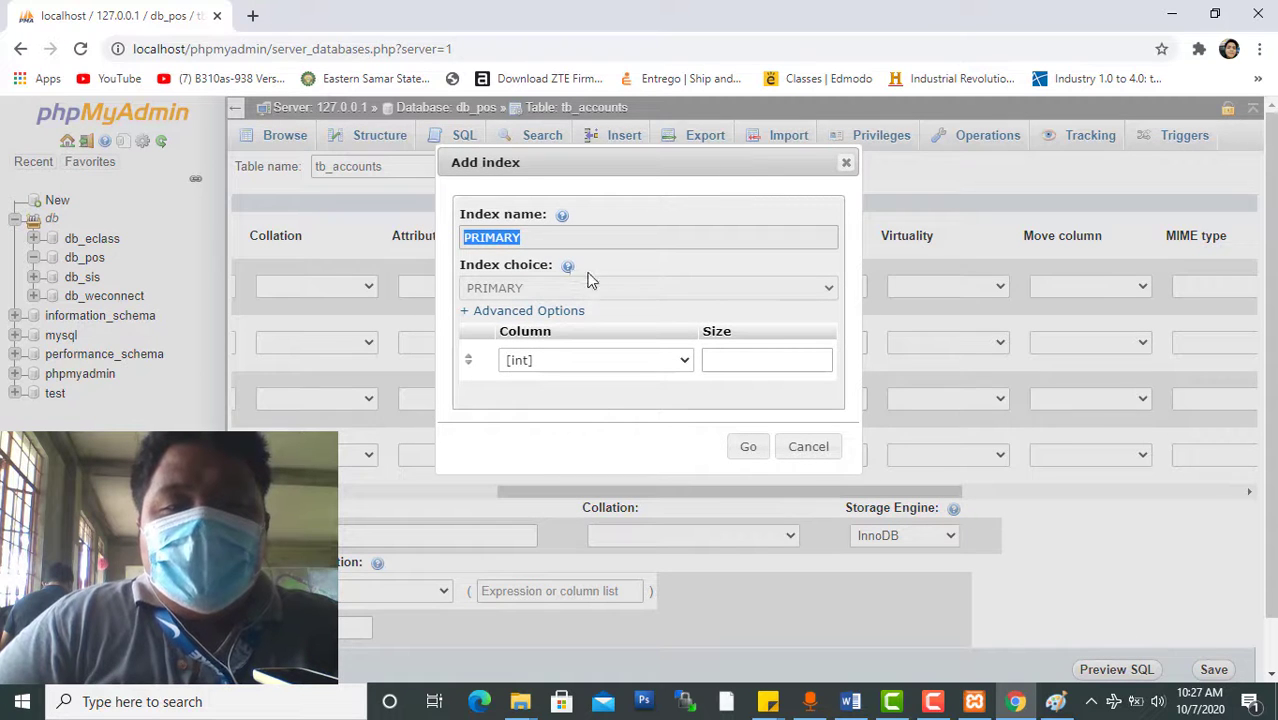
{"action": "left_click", "coordinate": [748, 450]}
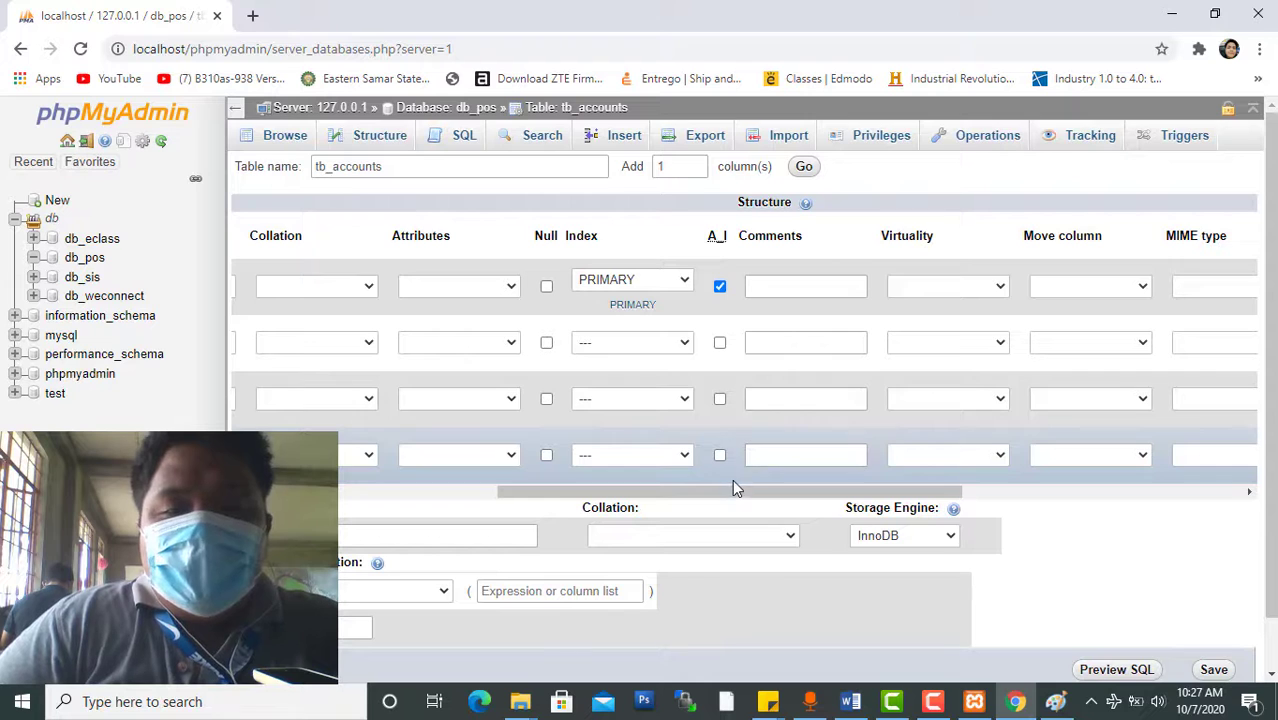
Name the first column of tb_accounts acc_id
{"action": "left_click_drag", "start_coordinate": [735, 495], "coordinate": [462, 488]}
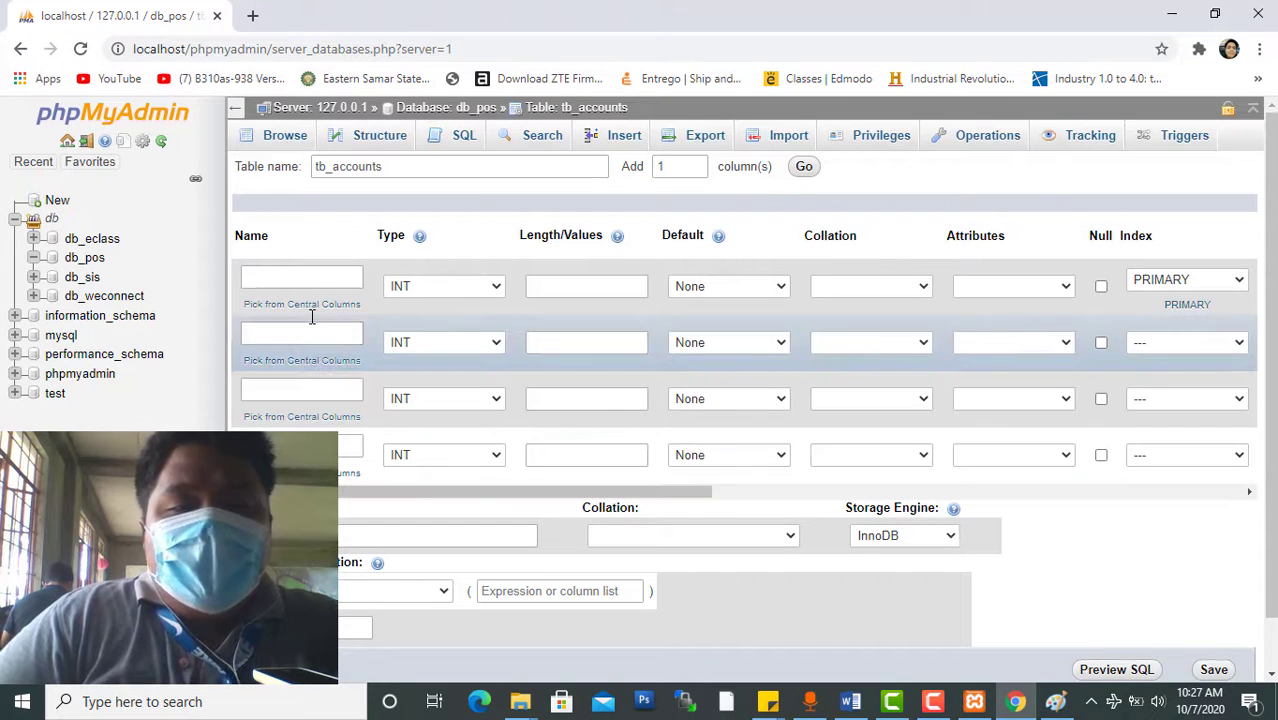
{"action": "left_click", "coordinate": [323, 276]}
{"action": "type", "text": "acc_id"}
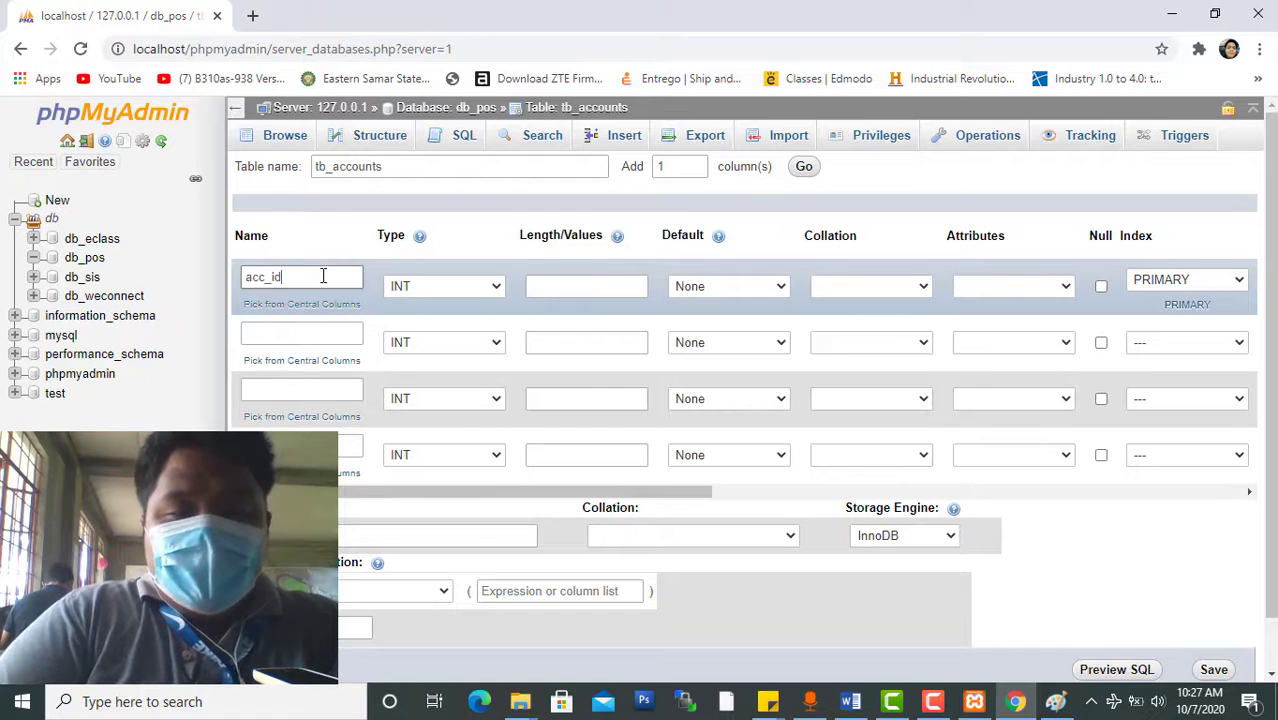
Name the second column of tb_accounts acc_username, checking the field name against the Paint diagram
{"action": "left_click", "coordinate": [314, 334]}
{"action": "type", "text": "acc_"}
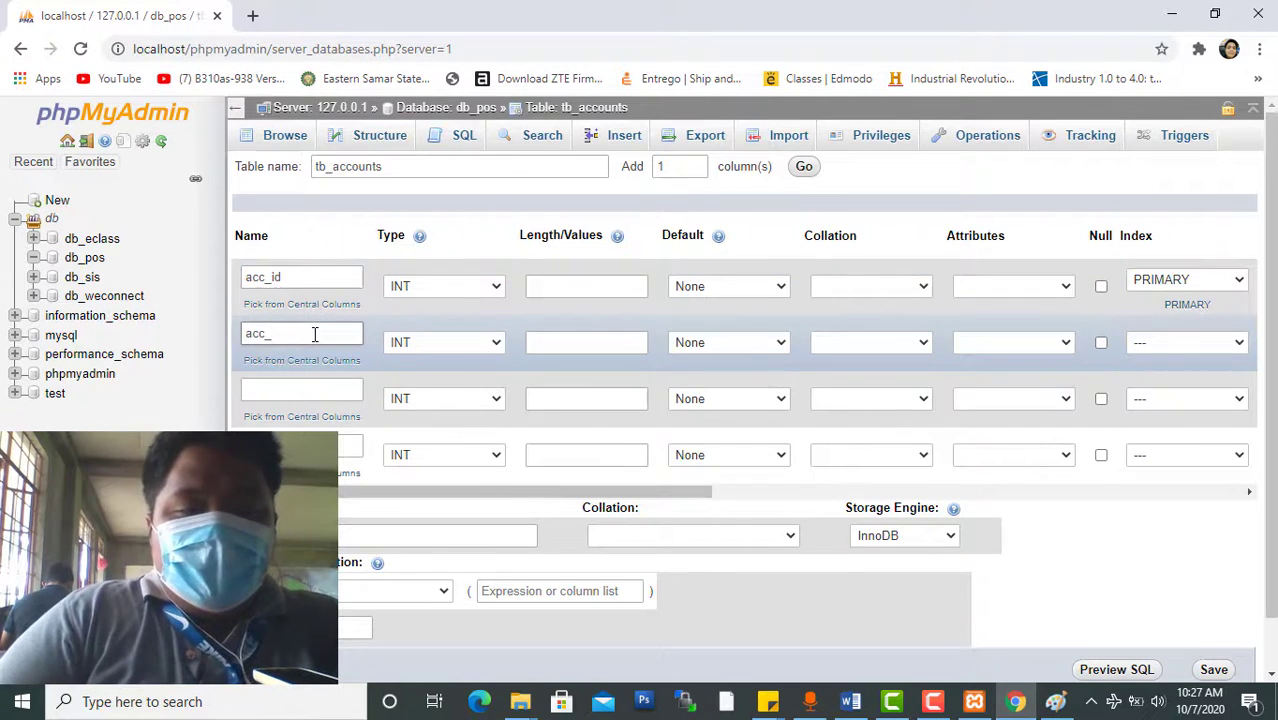
{"action": "key", "text": "alt+Tab"}
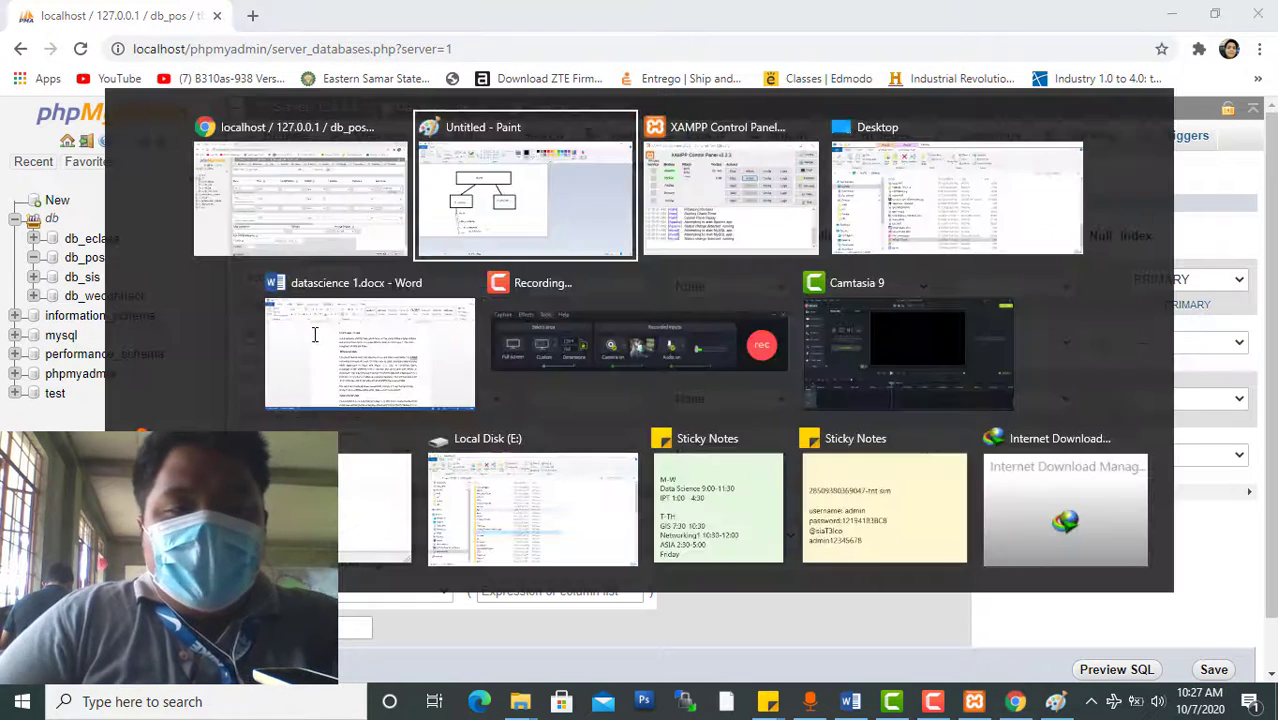
{"action": "key", "text": "alt+Tab"}
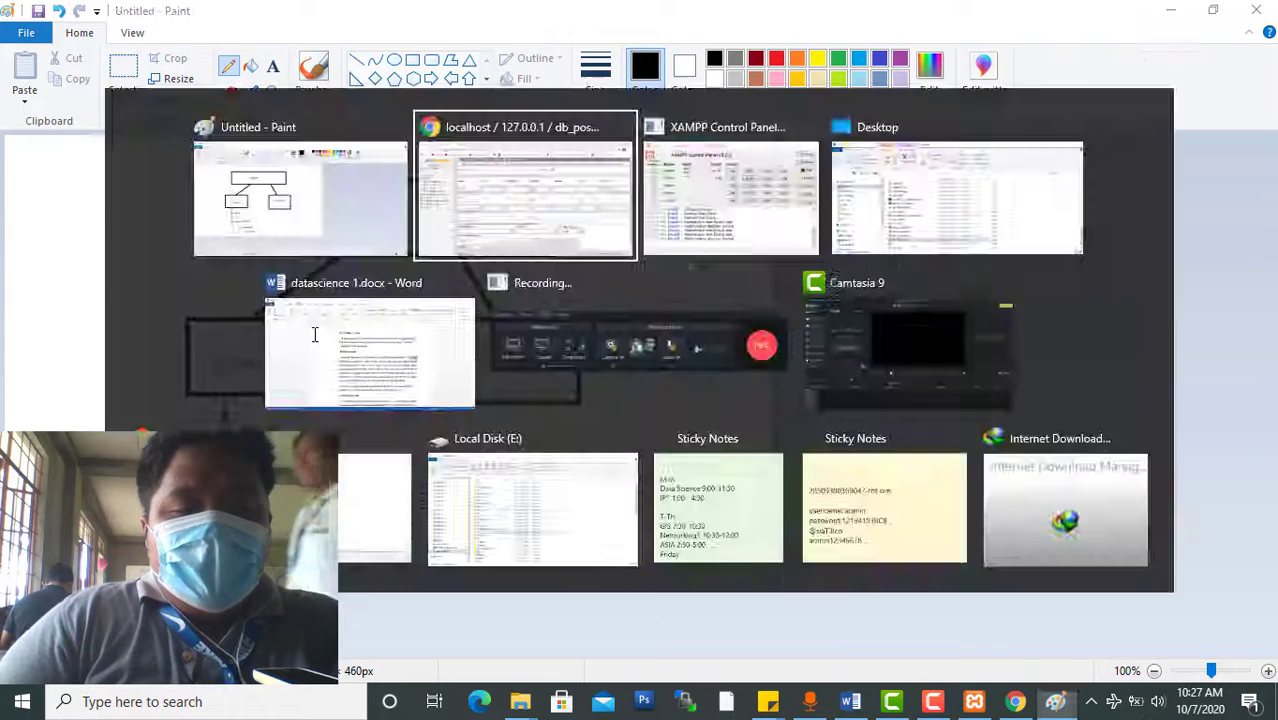
{"action": "type", "text": "usern"}
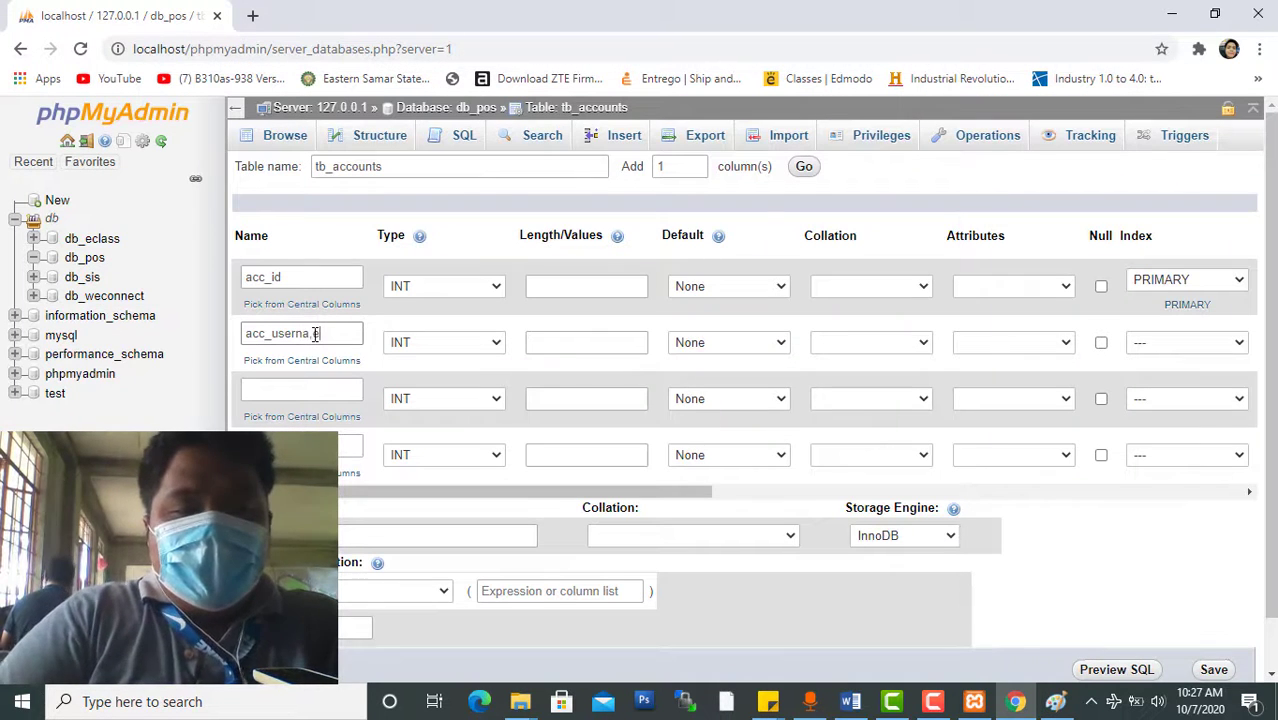
{"action": "type", "text": "ame"}
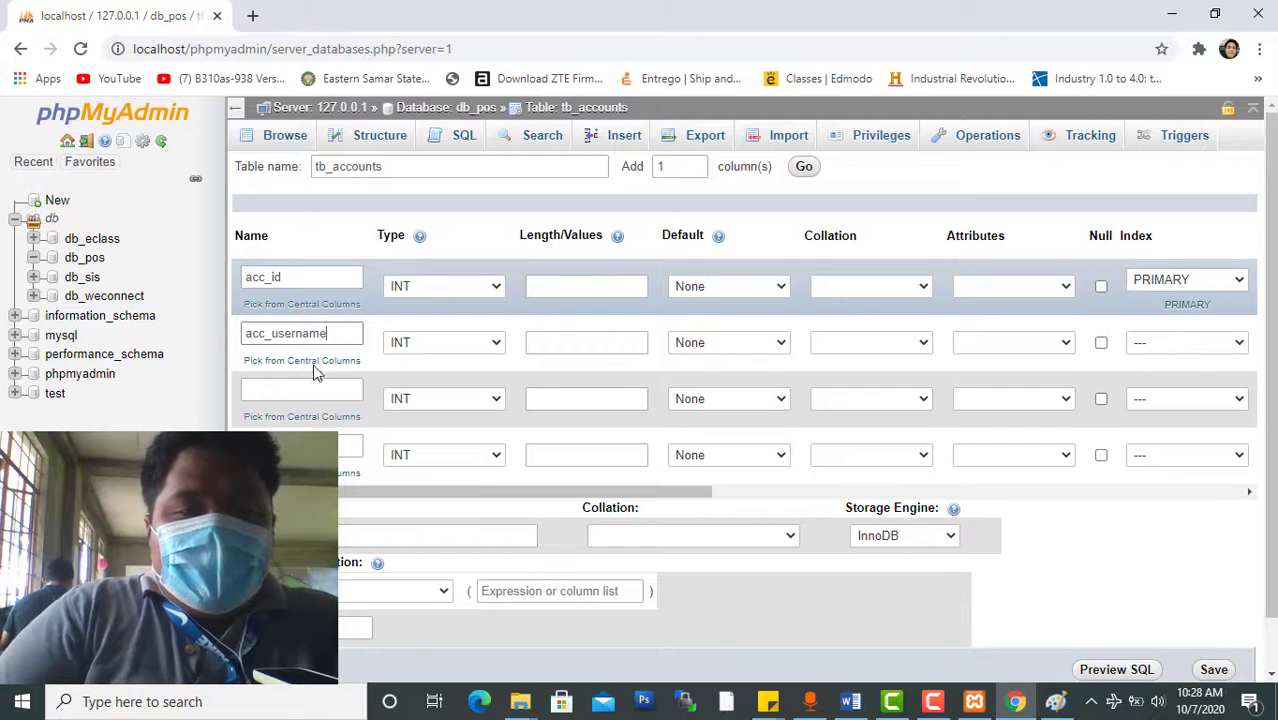
Name the third column acc_password and the fourth column acc_fullname
{"action": "left_click", "coordinate": [280, 388]}
{"action": "type", "text": "acc_password"}
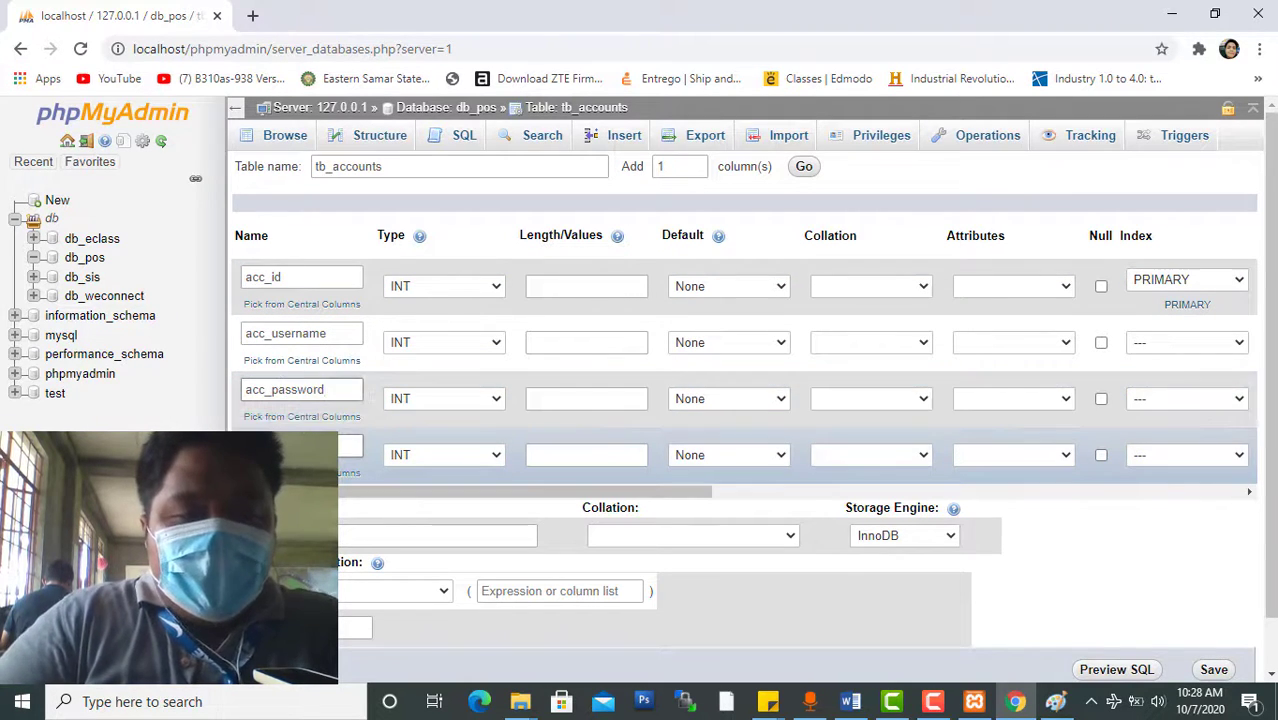
{"action": "left_click", "coordinate": [300, 446]}
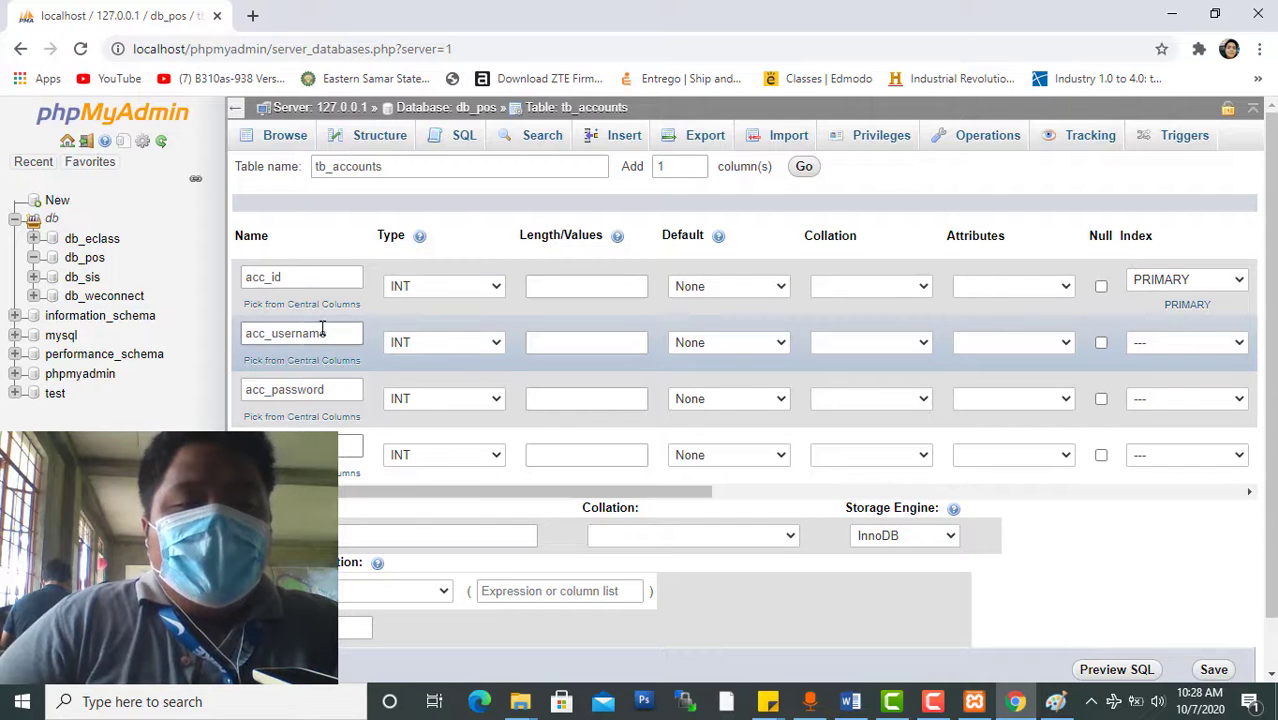
Set the data type of acc_username, acc_password and acc_fullname to VARCHAR
{"action": "left_click", "coordinate": [489, 343]}
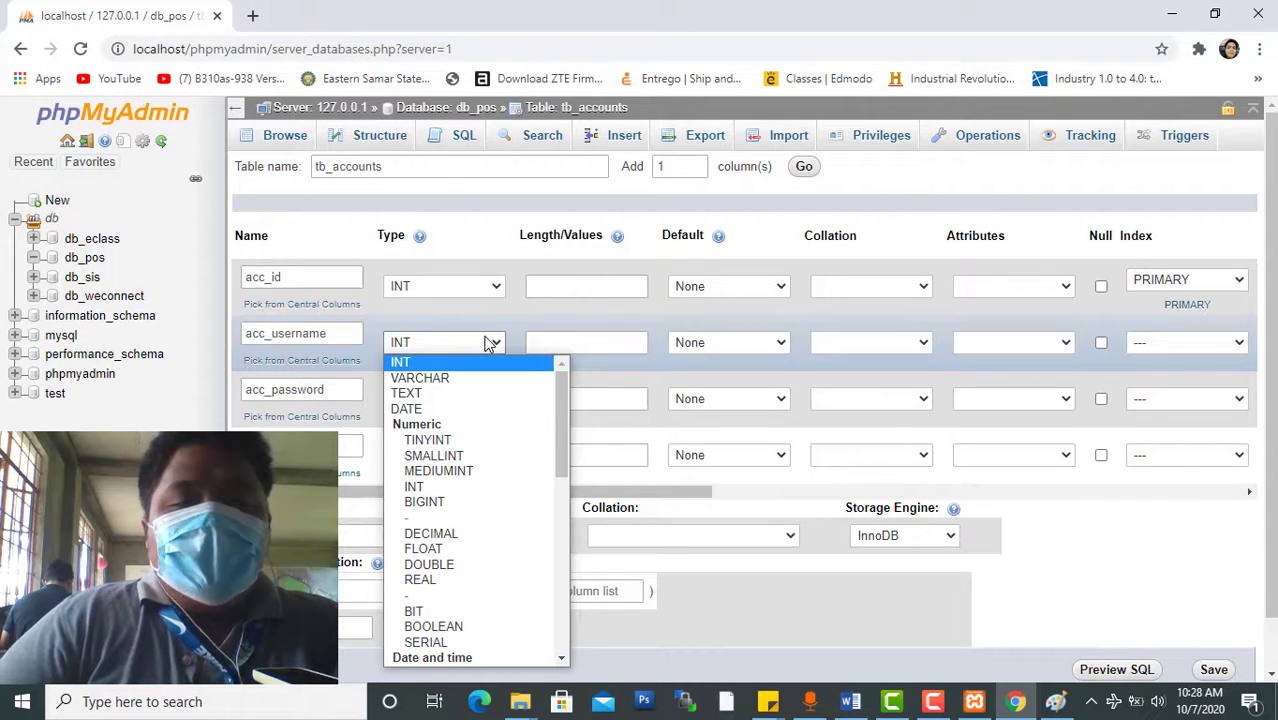
{"action": "left_click", "coordinate": [477, 386]}
{"action": "left_click", "coordinate": [471, 402]}
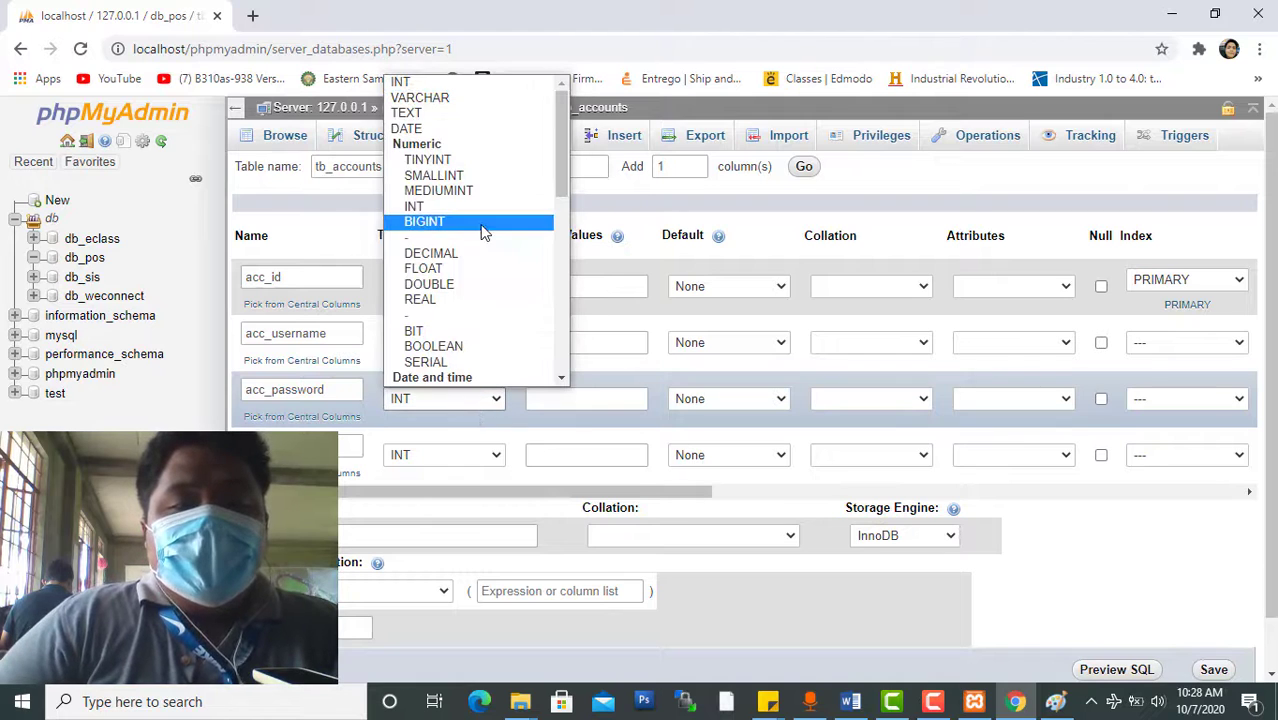
{"action": "left_click", "coordinate": [478, 97]}
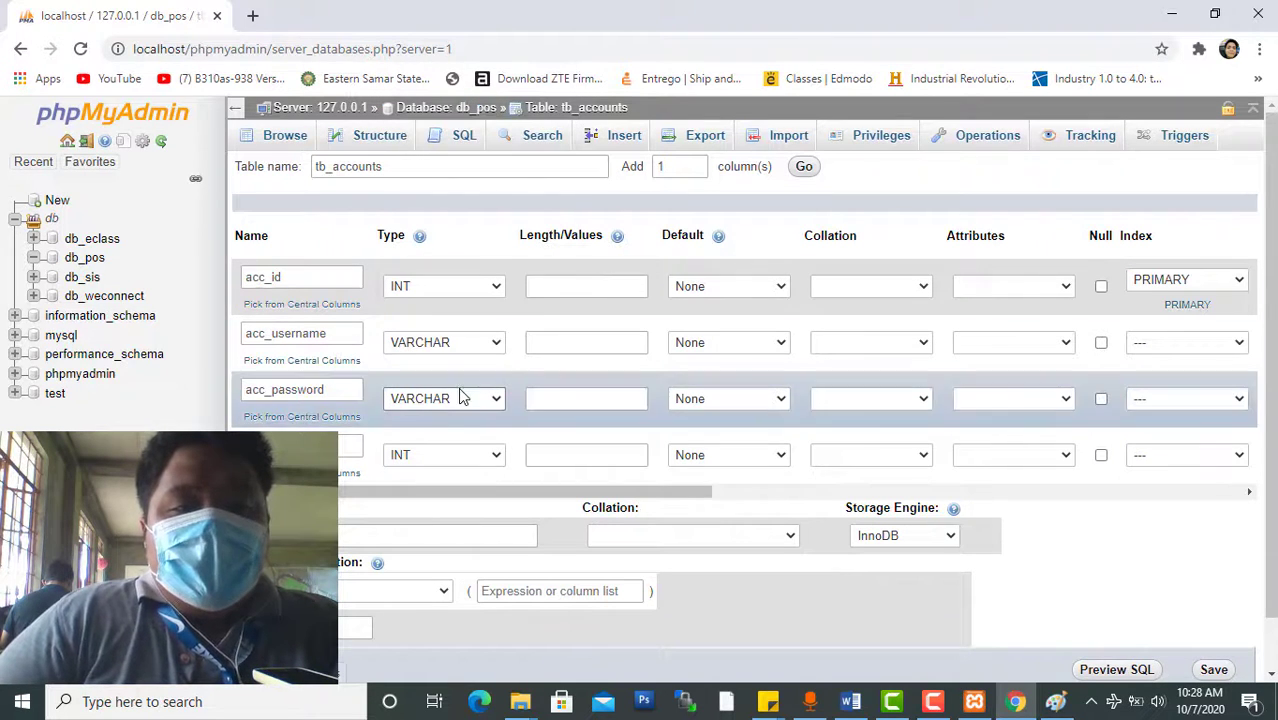
{"action": "left_click", "coordinate": [448, 458]}
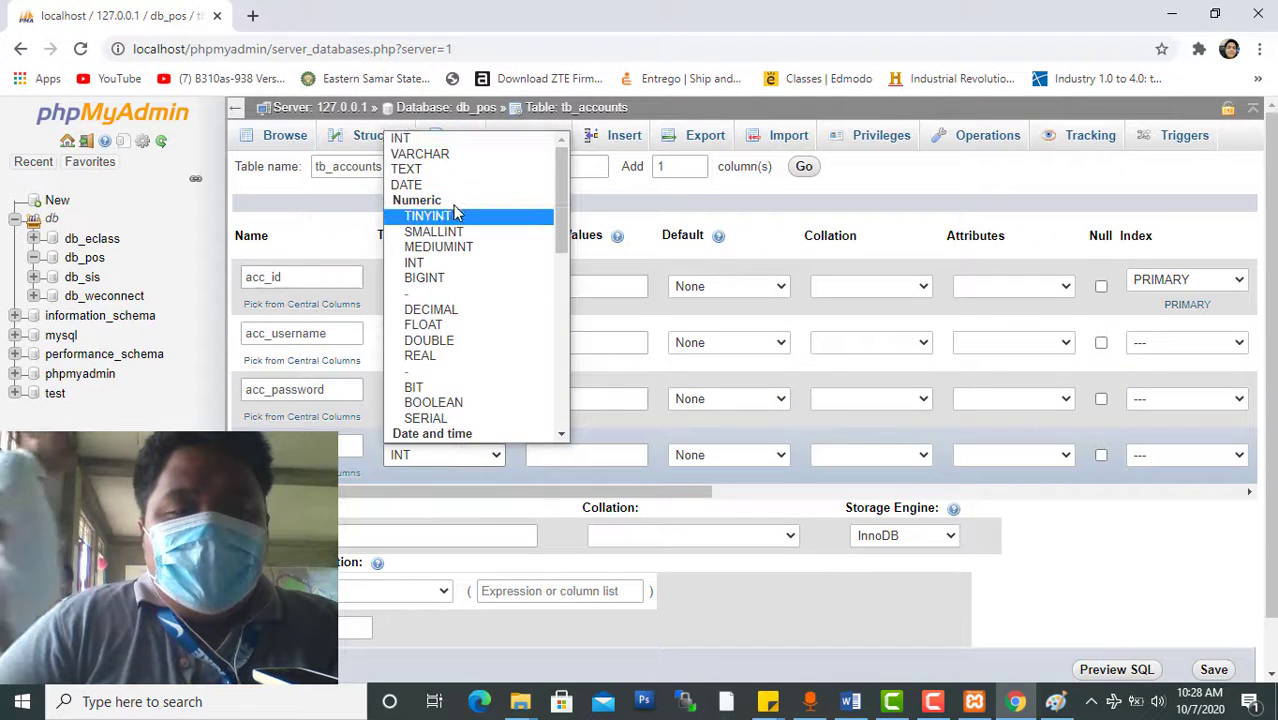
{"action": "left_click", "coordinate": [474, 155]}
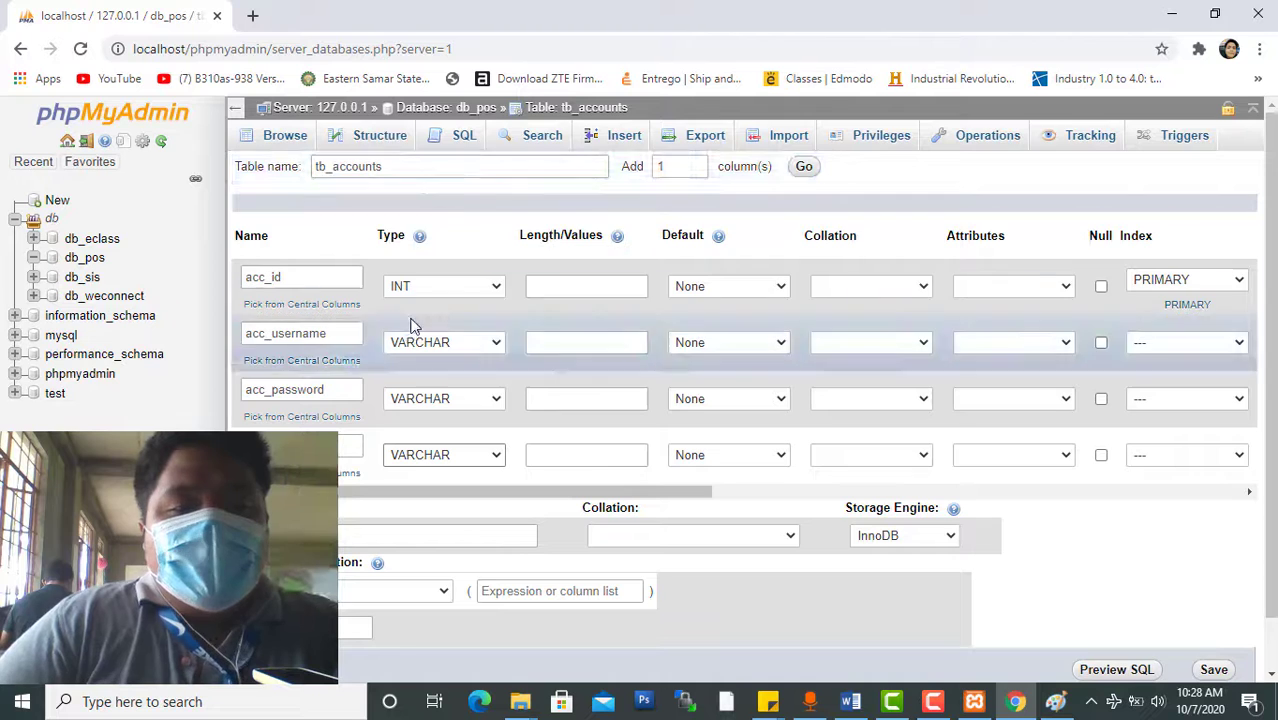
Set the length of acc_username, acc_password and acc_fullname to 30 each and save the new table
{"action": "double_click", "coordinate": [276, 277]}
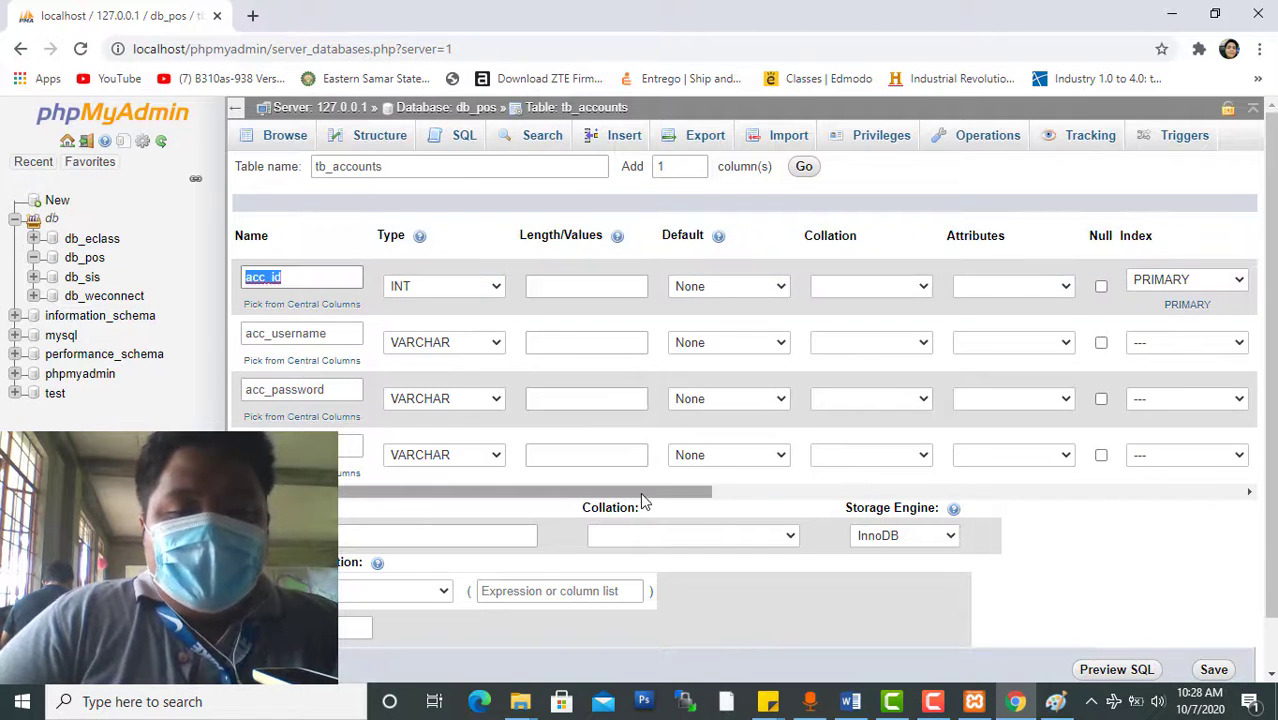
{"action": "left_click_drag", "start_coordinate": [642, 495], "coordinate": [531, 466]}
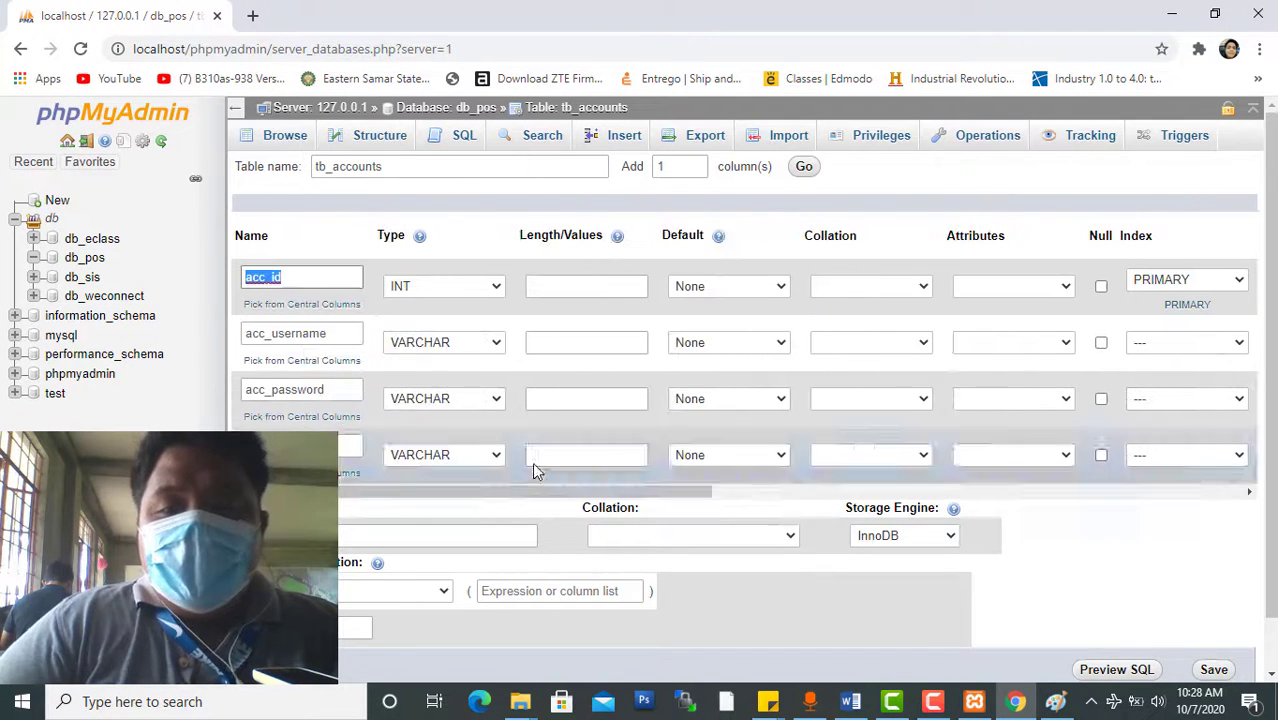
{"action": "scroll", "coordinate": [1064, 560], "scroll_direction": "down", "scroll_amount": 1}
{"action": "left_click", "coordinate": [596, 288]}
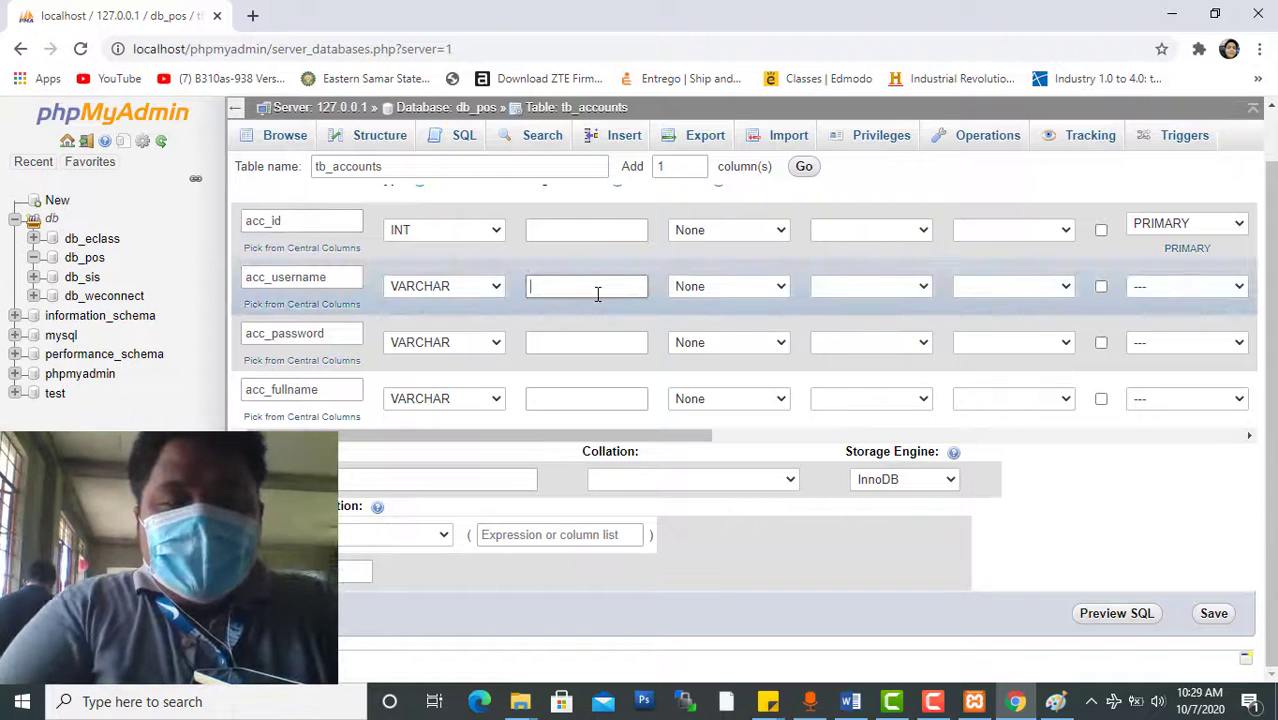
{"action": "type", "text": "30"}
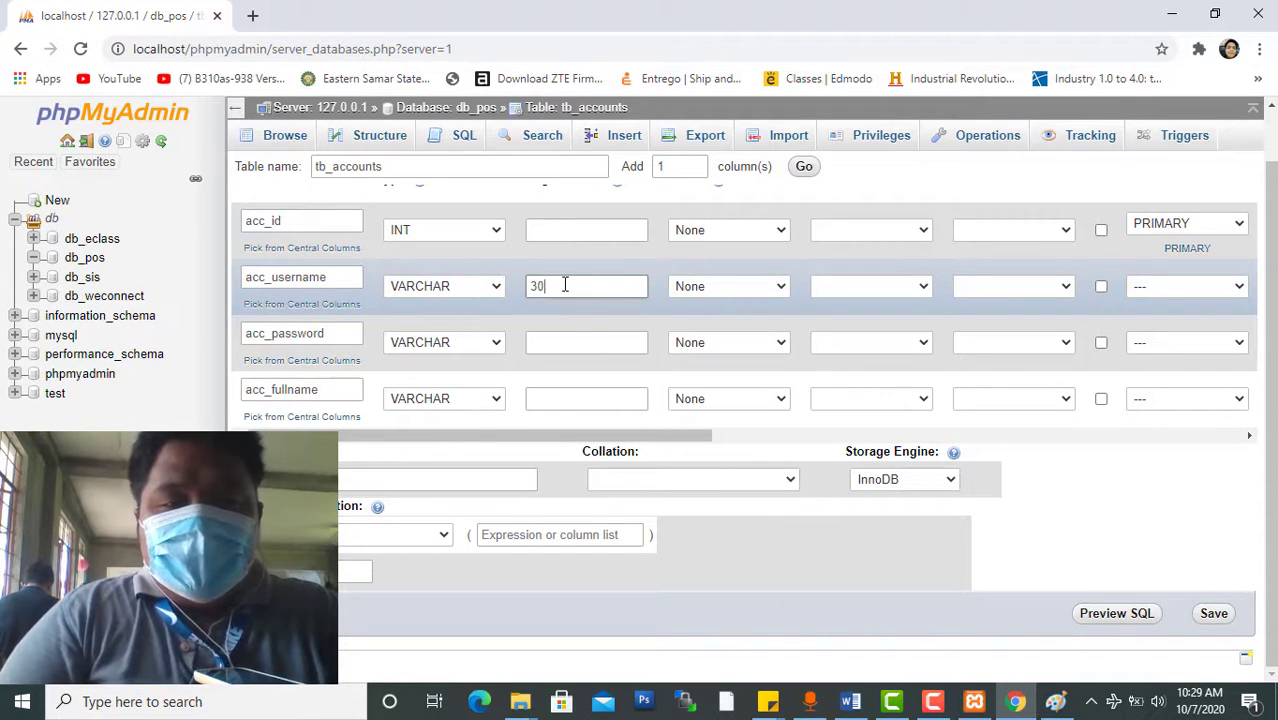
{"action": "left_click_drag", "start_coordinate": [565, 285], "coordinate": [507, 287]}
{"action": "left_click", "coordinate": [568, 334]}
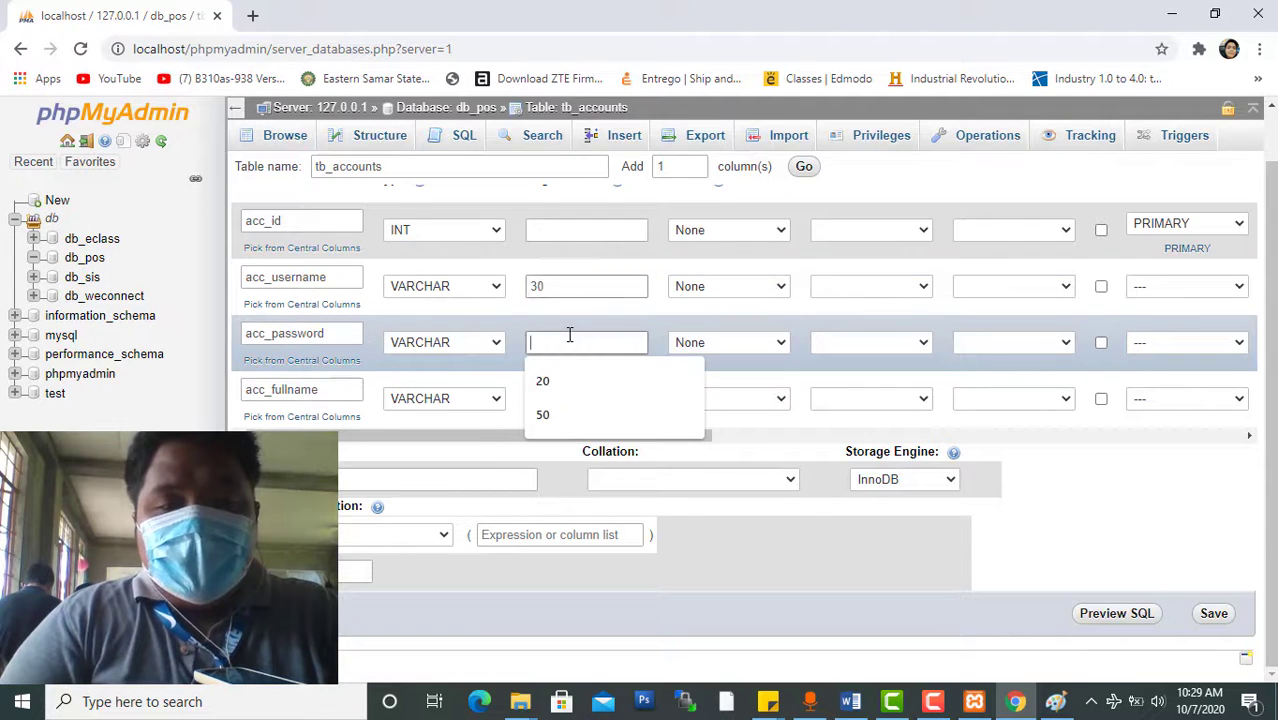
{"action": "type", "text": "30"}
{"action": "left_click", "coordinate": [557, 396]}
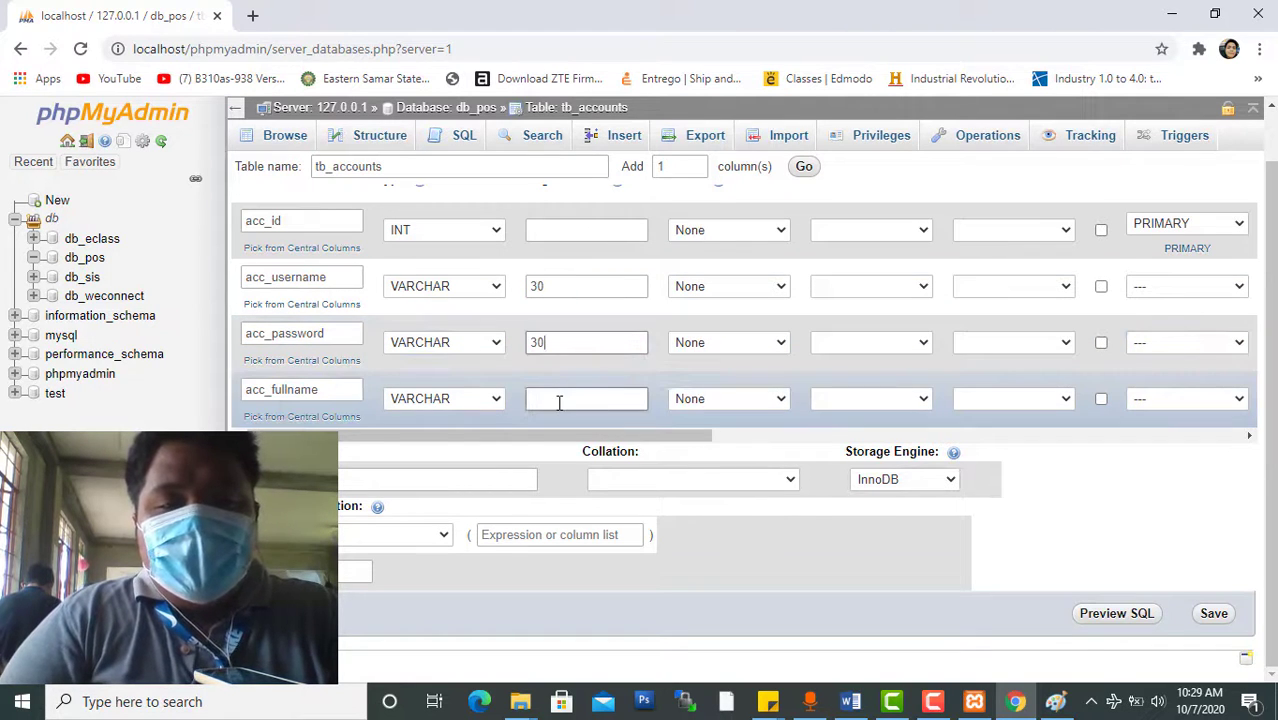
{"action": "type", "text": "30"}
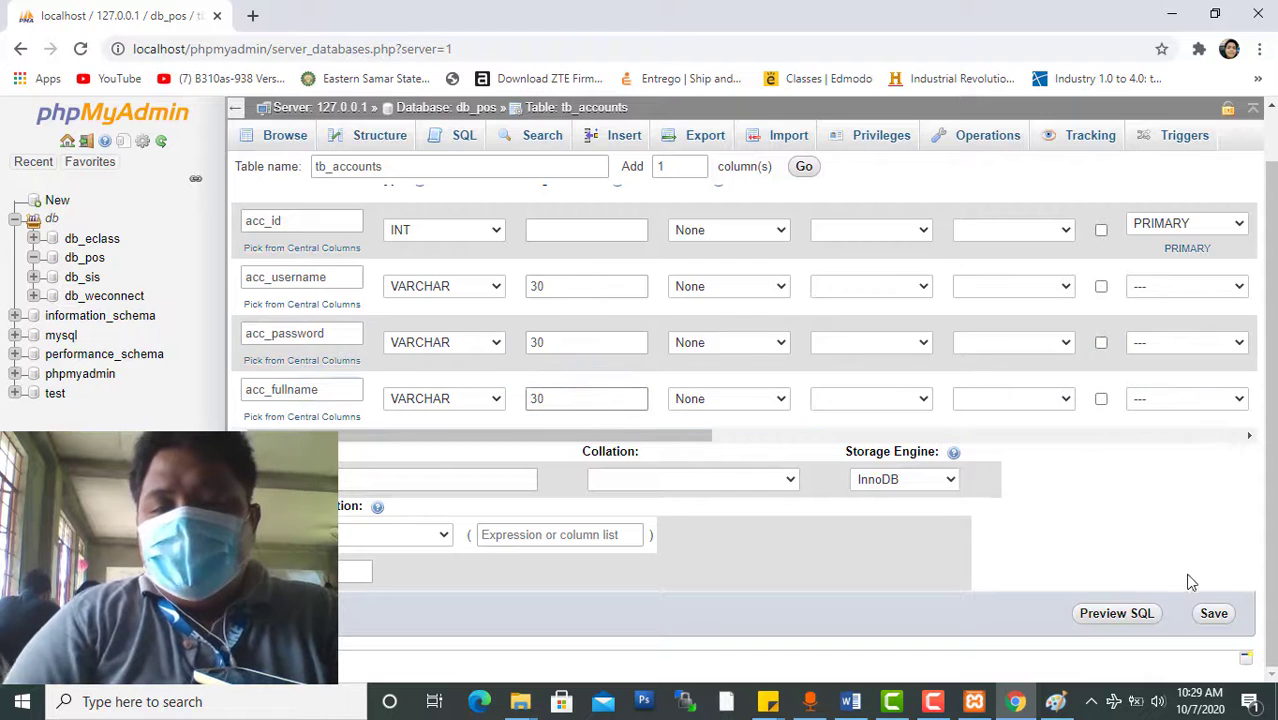
{"action": "left_click", "coordinate": [1213, 616]}
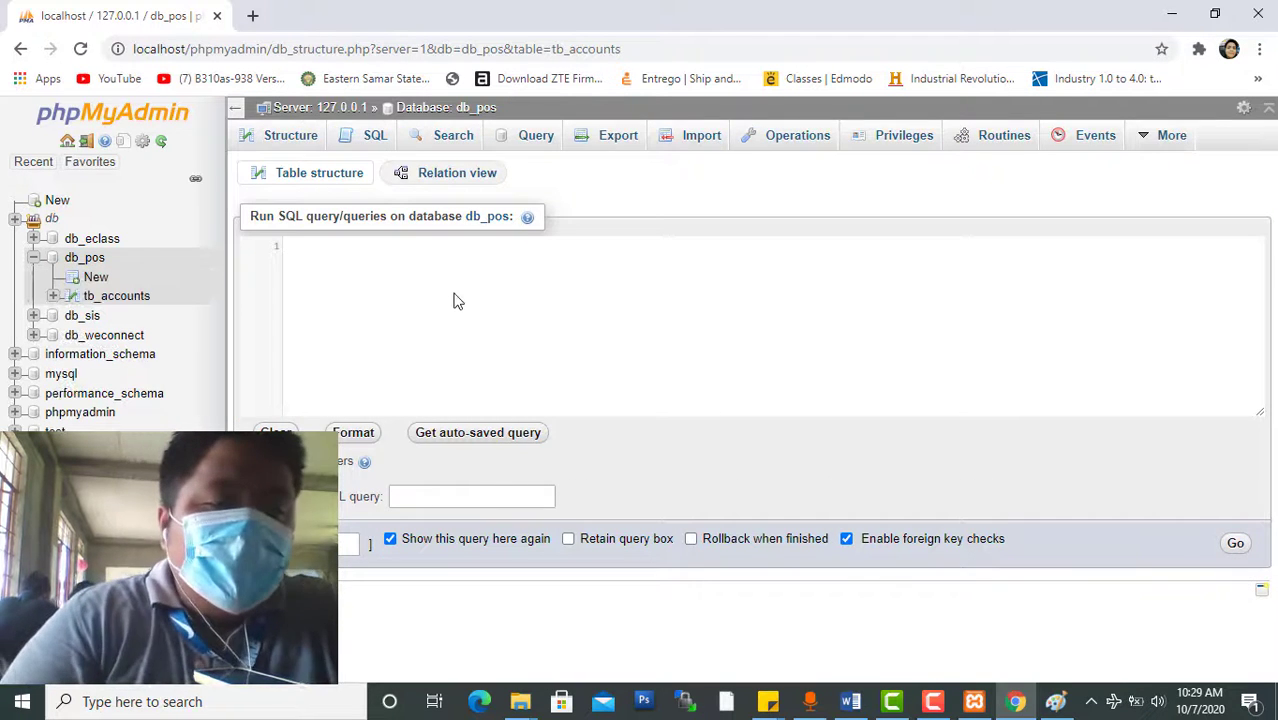
Show the table list of db_pos and compare it with the database diagram in Paint
{"action": "left_click", "coordinate": [86, 257]}
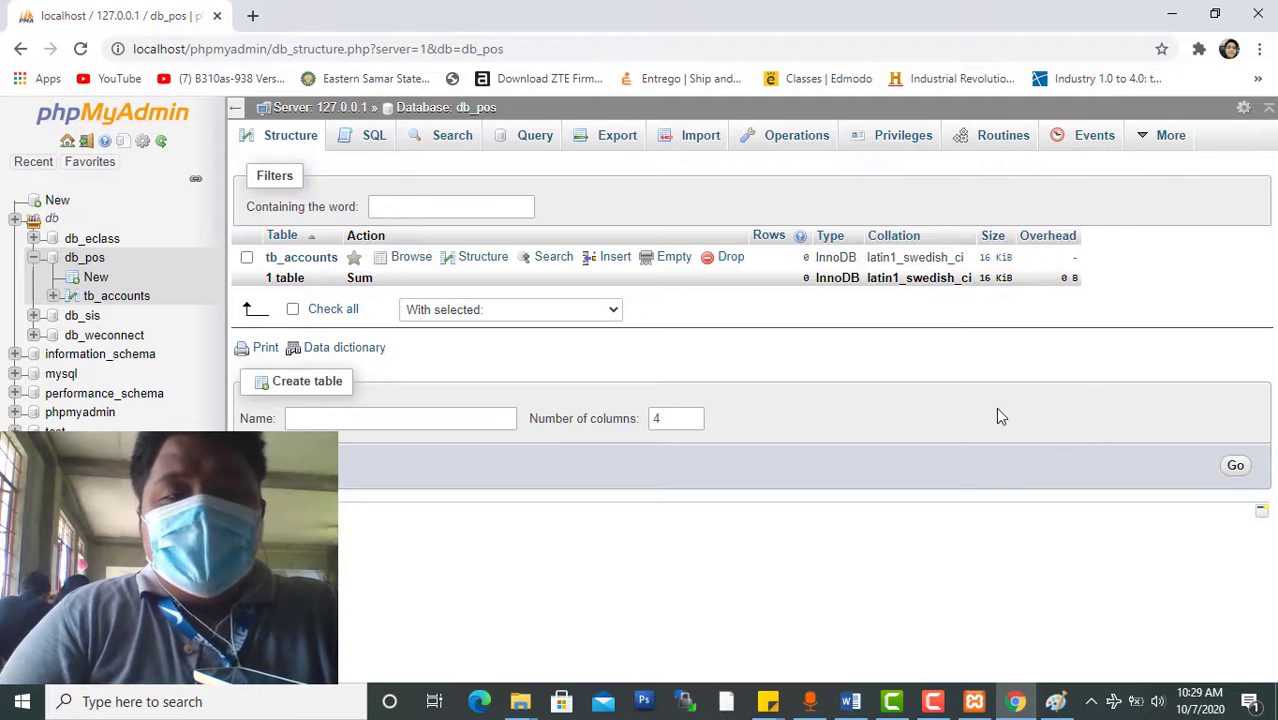
{"action": "key", "text": "alt+Tab"}
{"action": "key", "text": "alt+shift+Tab"}
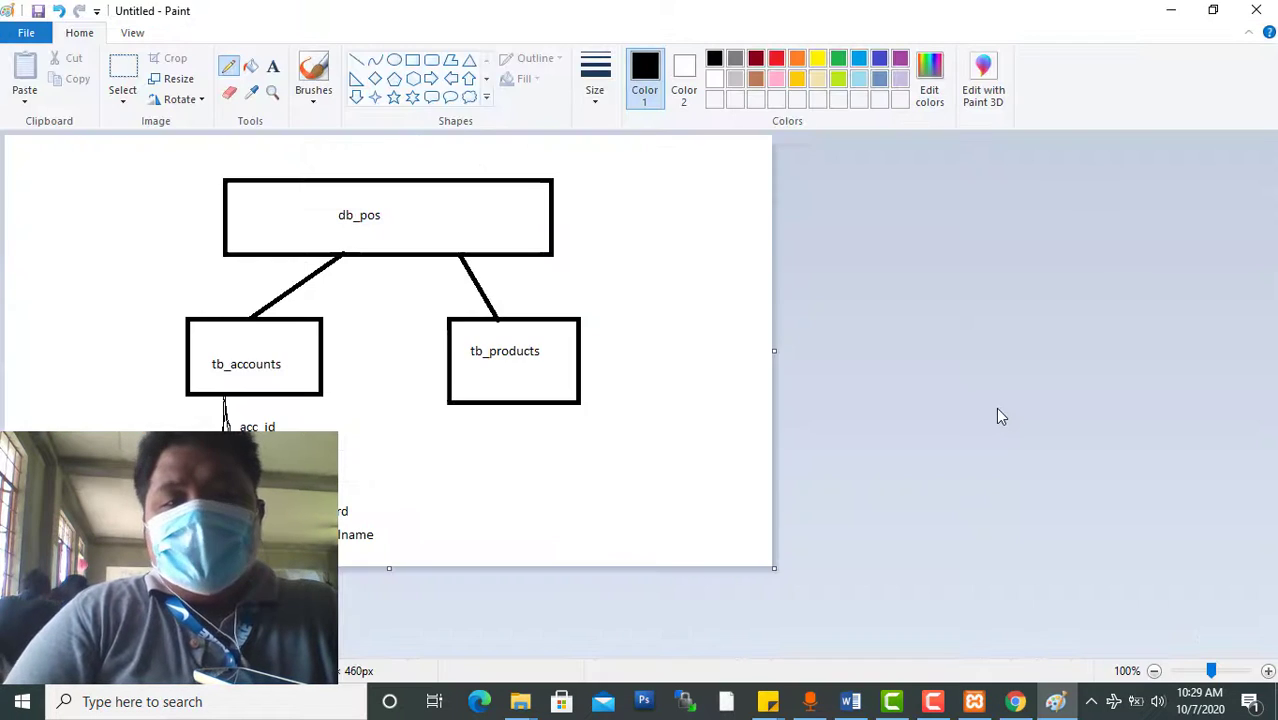
{"action": "key", "text": "alt+Tab"}
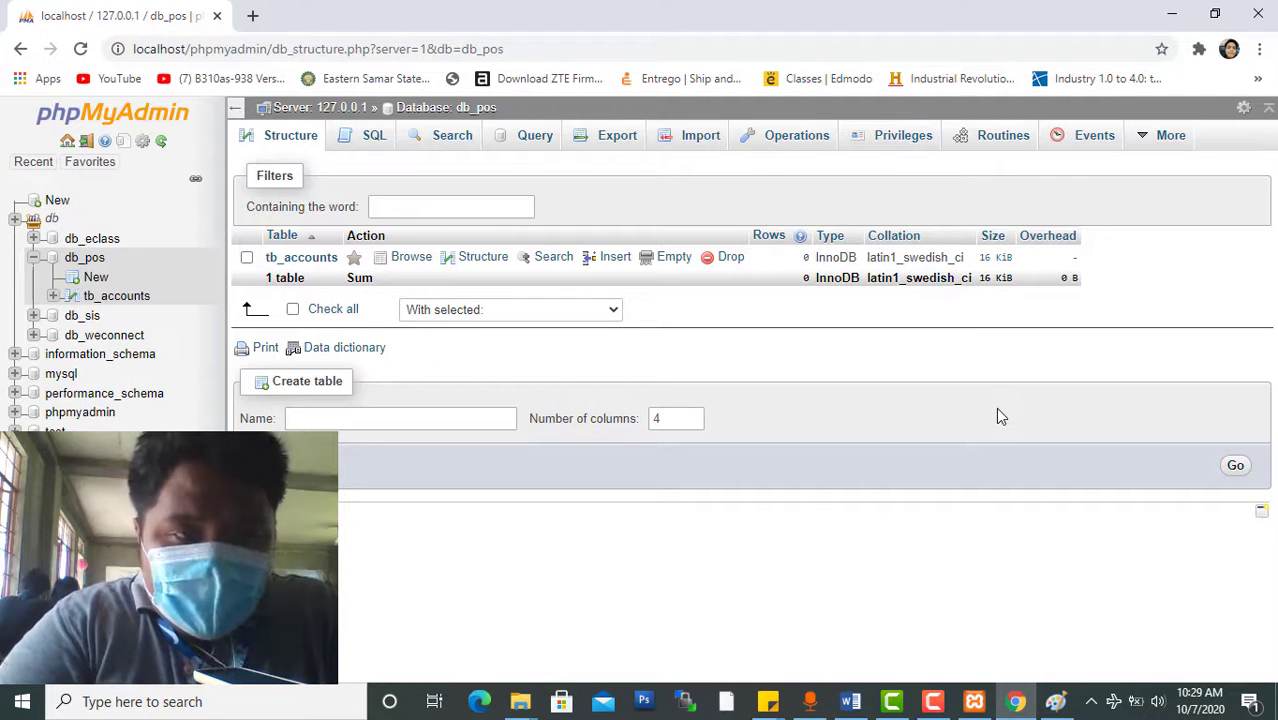
Open the Designer view of db_pos and move the tb_accounts box to the canvas's upper left area, comparing it with the Paint diagram
{"action": "left_click_drag", "start_coordinate": [997, 414], "coordinate": [1190, 167]}
{"action": "mouse_move", "coordinate": [1170, 148]}
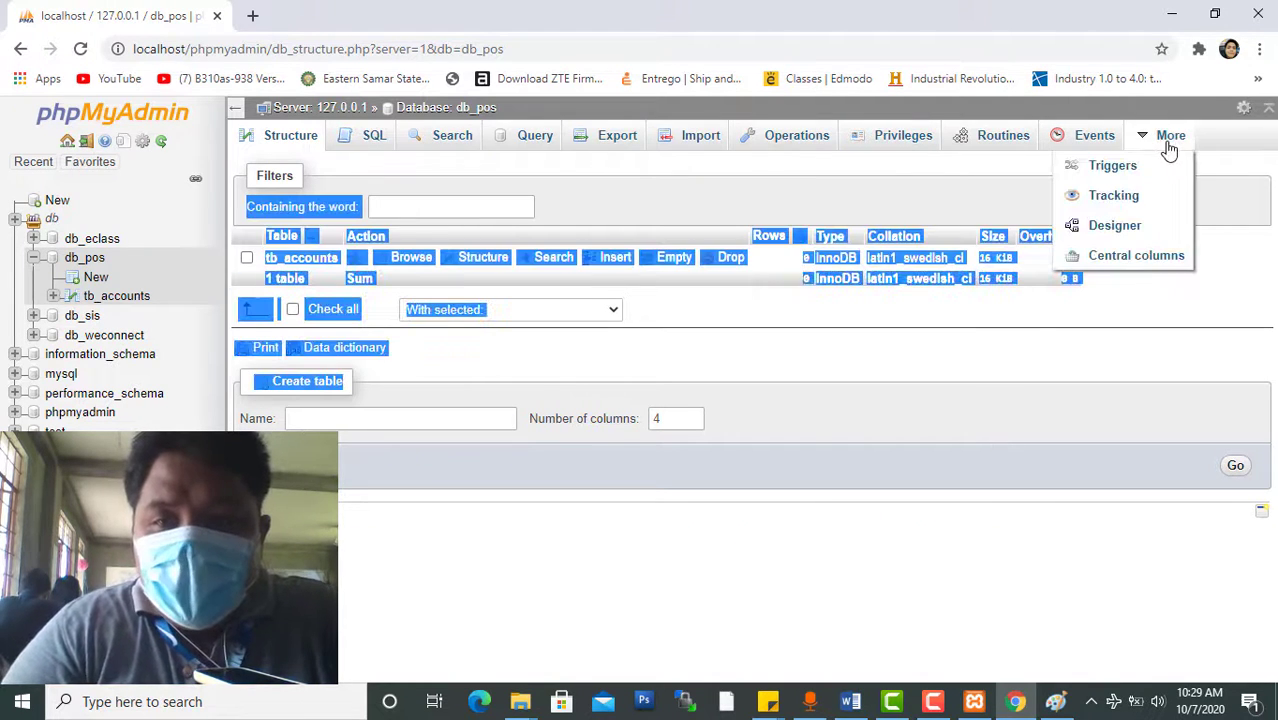
{"action": "left_click", "coordinate": [1114, 228]}
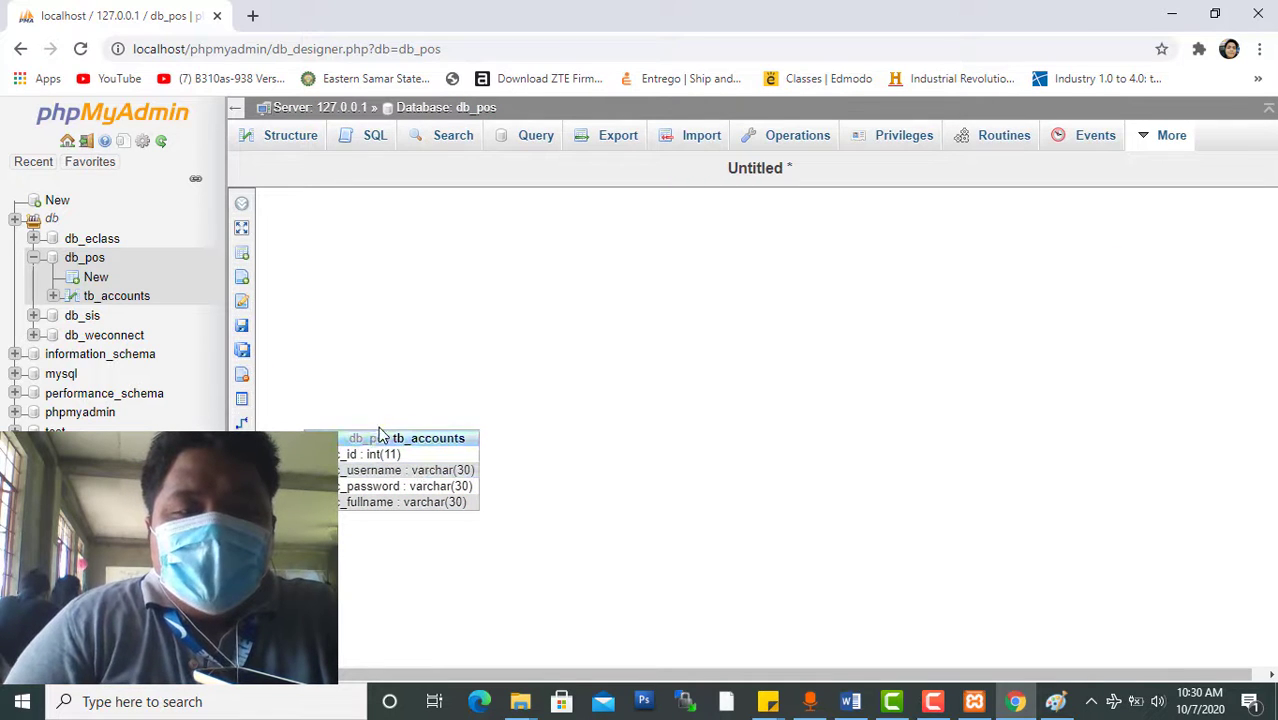
{"action": "left_click_drag", "start_coordinate": [378, 430], "coordinate": [670, 288]}
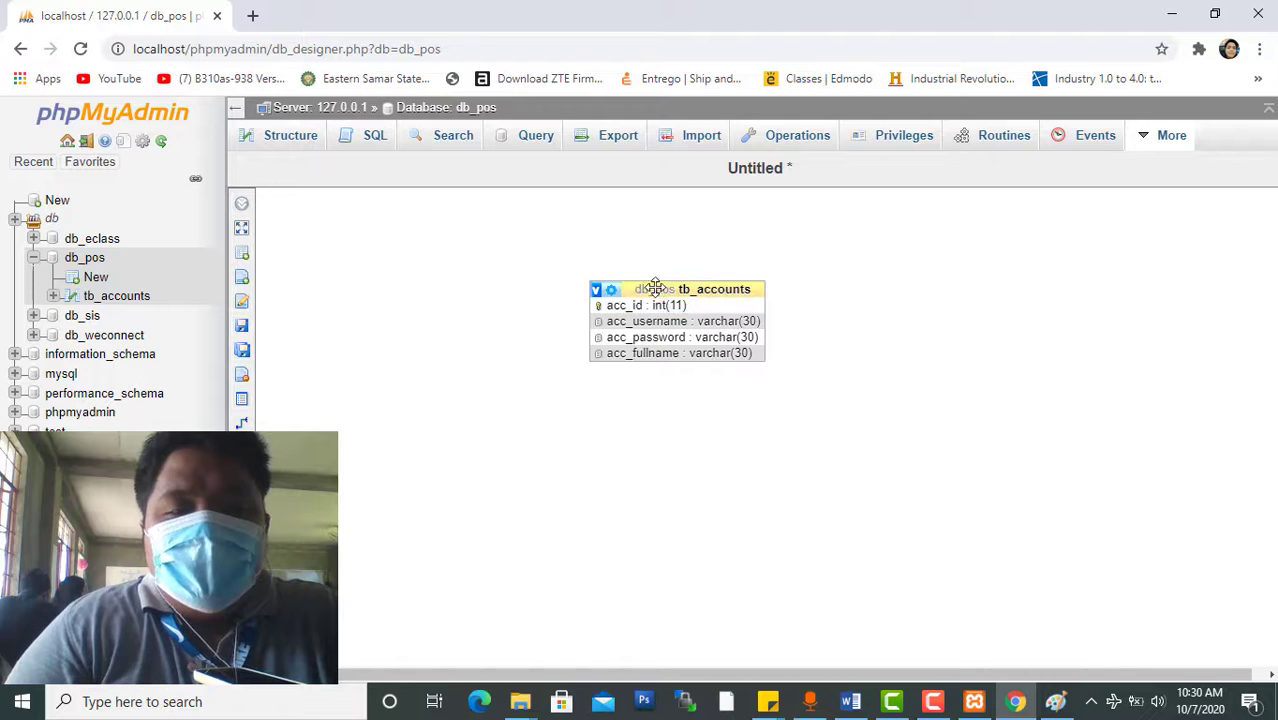
{"action": "left_click_drag", "start_coordinate": [745, 286], "coordinate": [586, 258]}
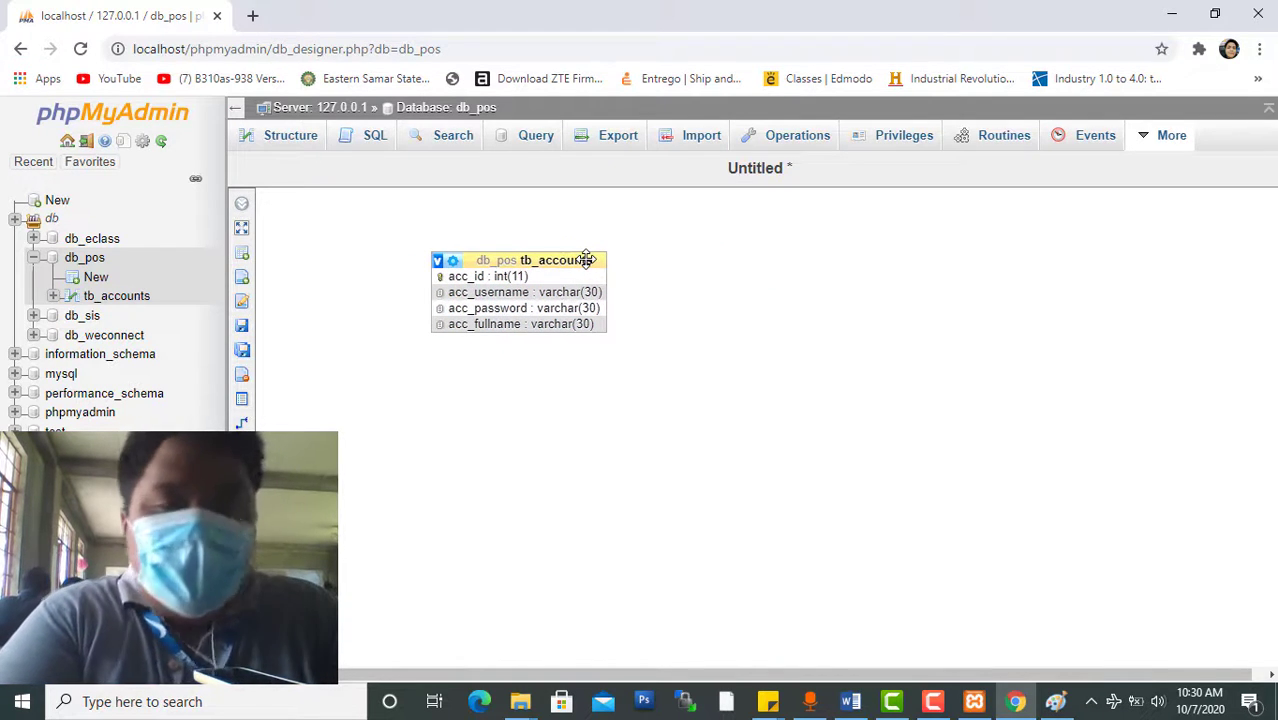
{"action": "key", "text": "alt+Tab"}
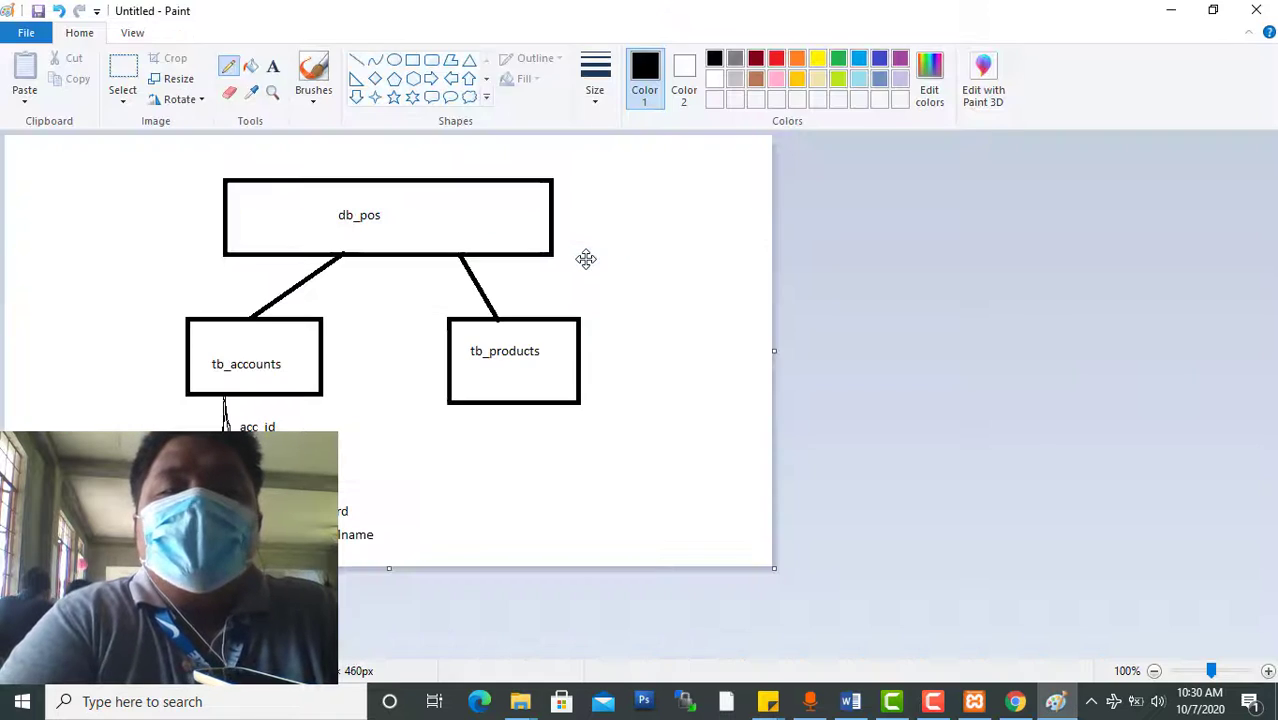
{"action": "key", "text": "alt+Tab"}
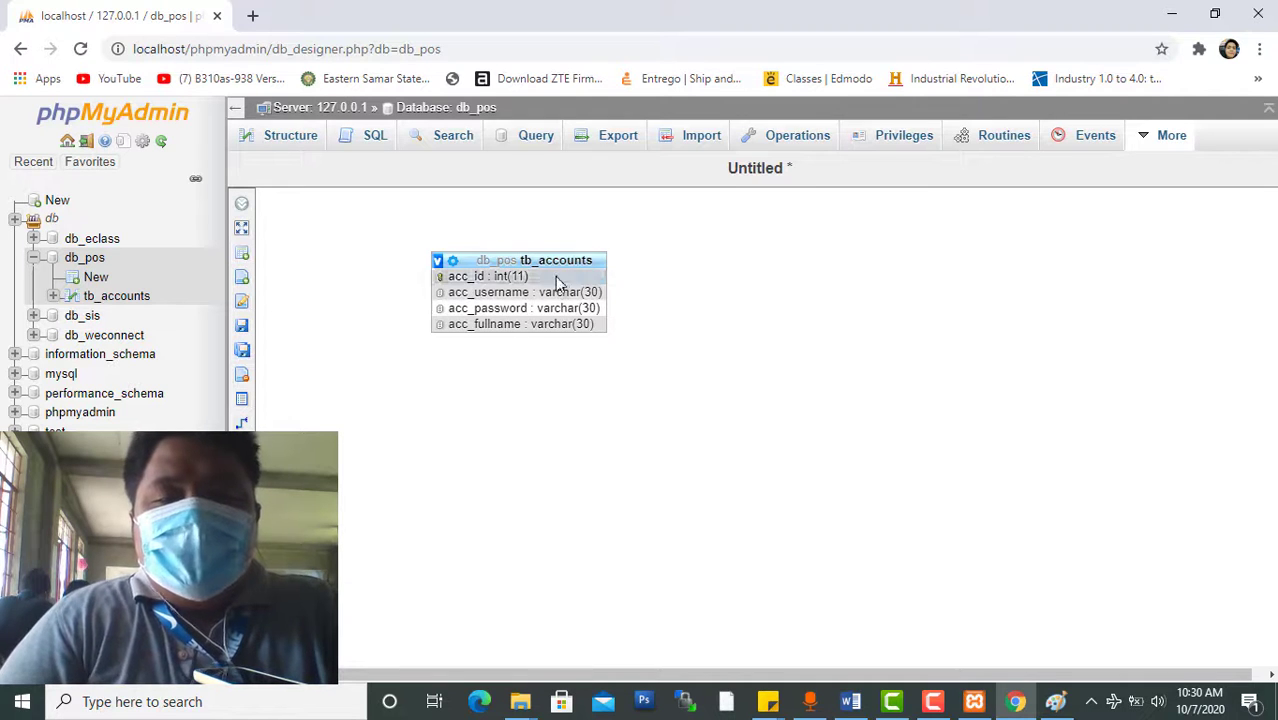
{"action": "left_click_drag", "start_coordinate": [559, 259], "coordinate": [509, 271]}
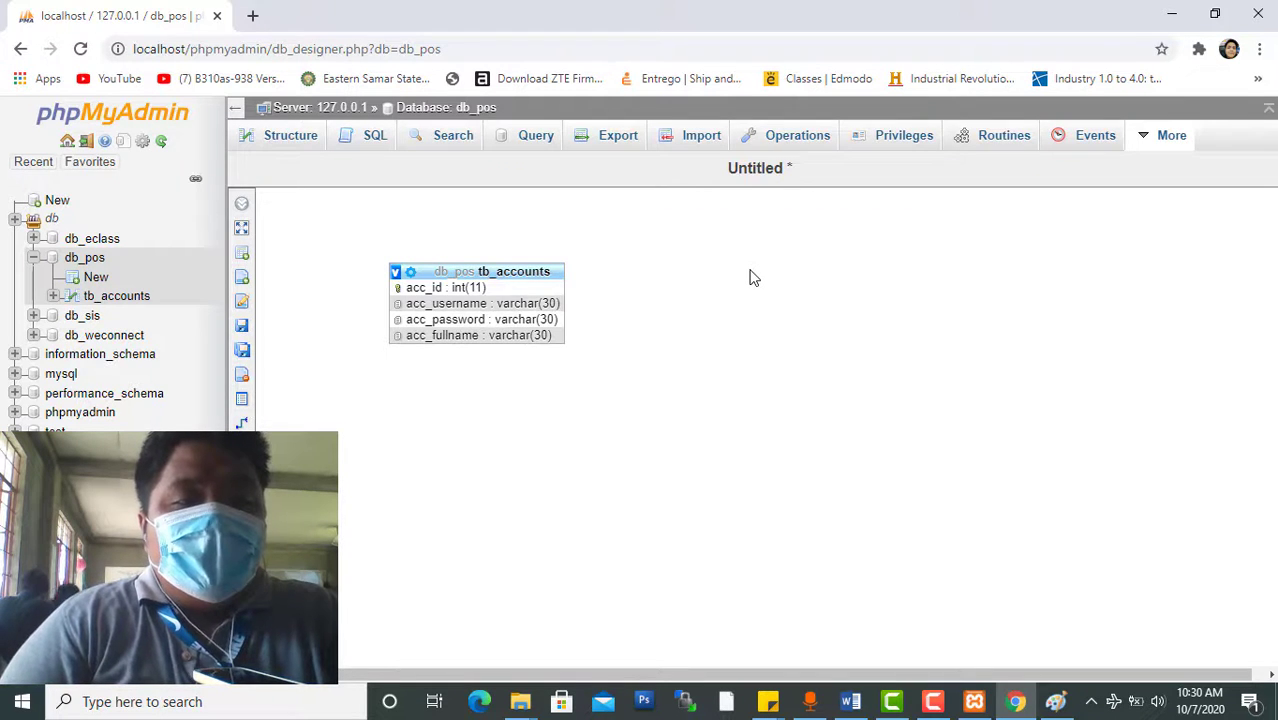
Insert a record into tb_accounts with username admin, an account password and full name ImTheBoss, leaving acc_id empty
{"action": "left_click", "coordinate": [114, 295]}
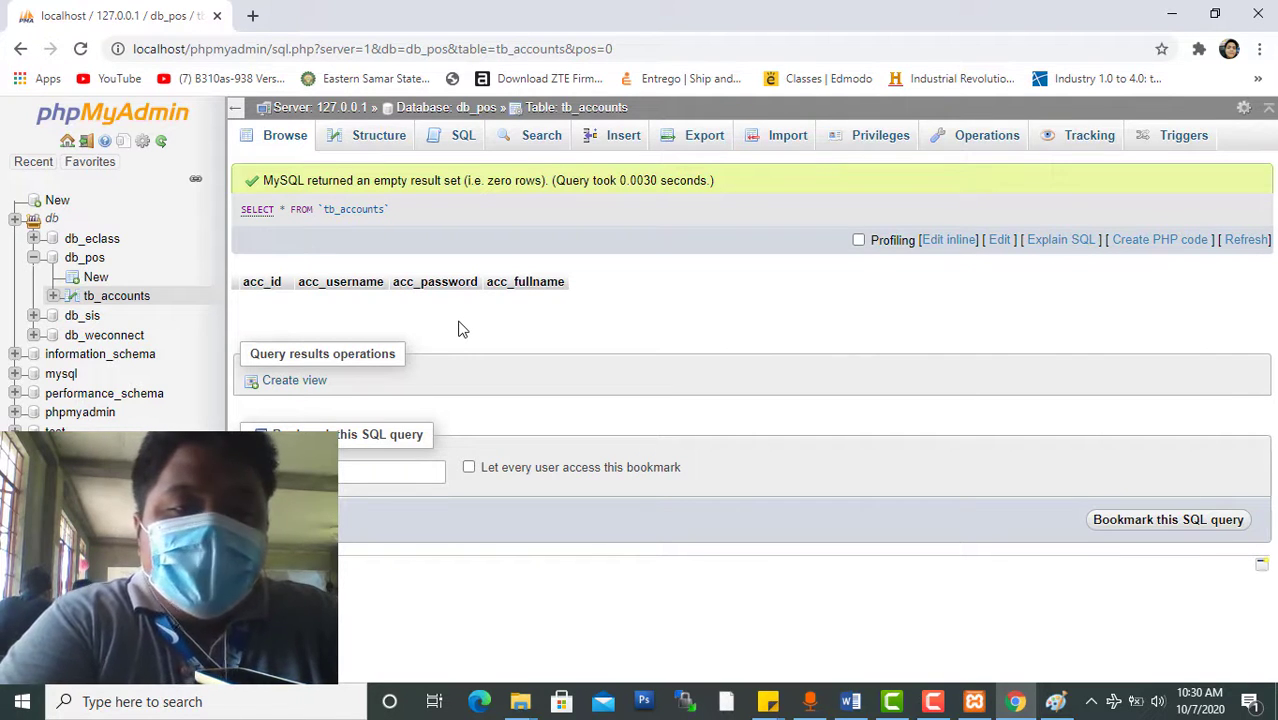
{"action": "left_click", "coordinate": [586, 140]}
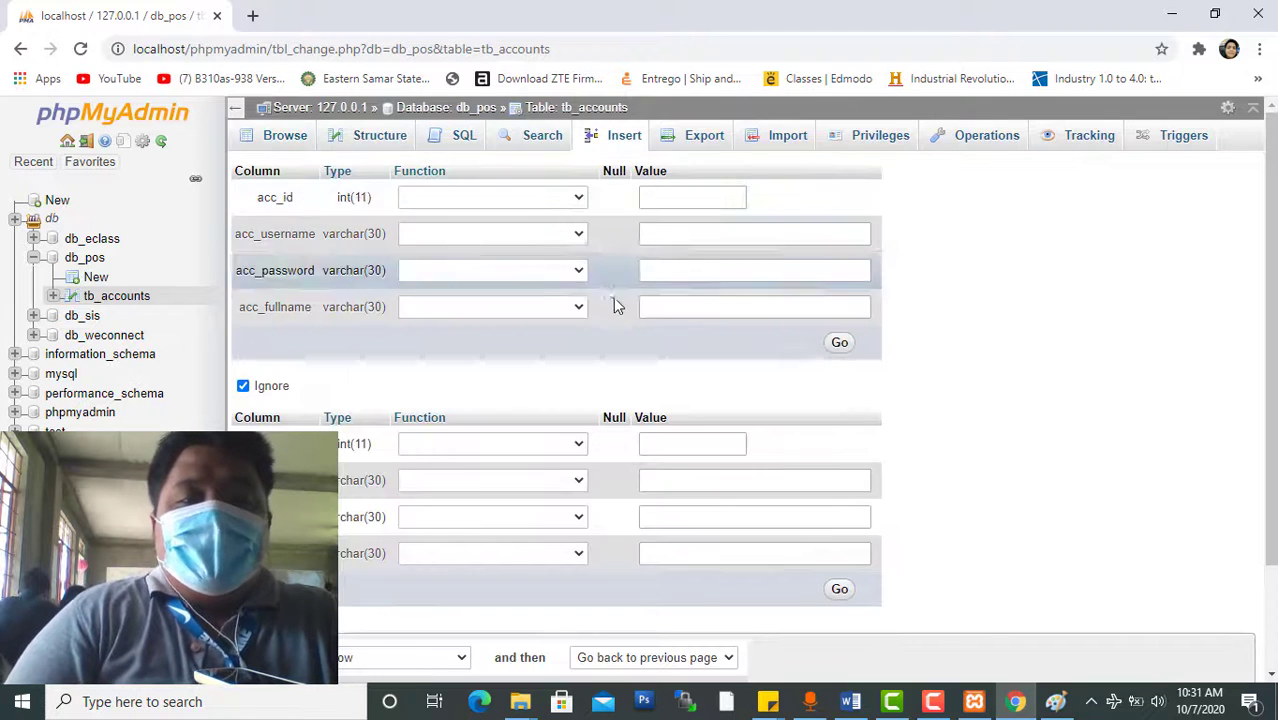
{"action": "left_click", "coordinate": [724, 227]}
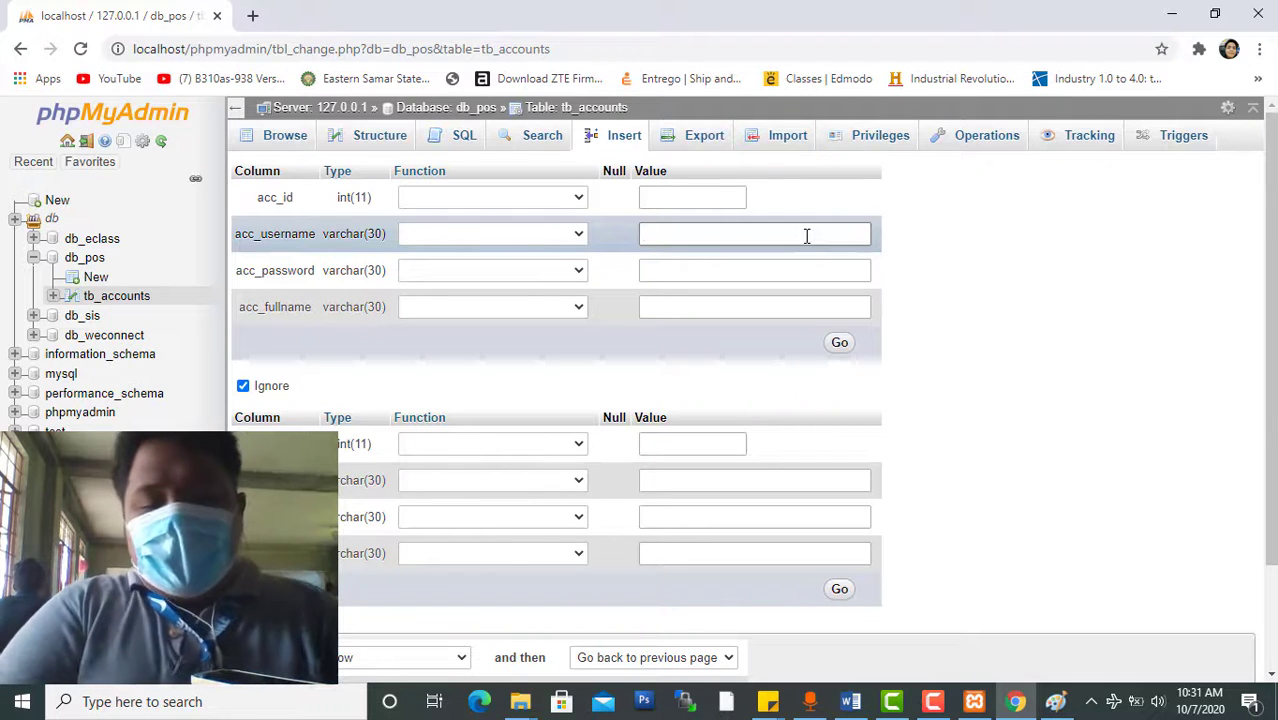
{"action": "type", "text": "admin"}
{"action": "key", "text": "Tab"}
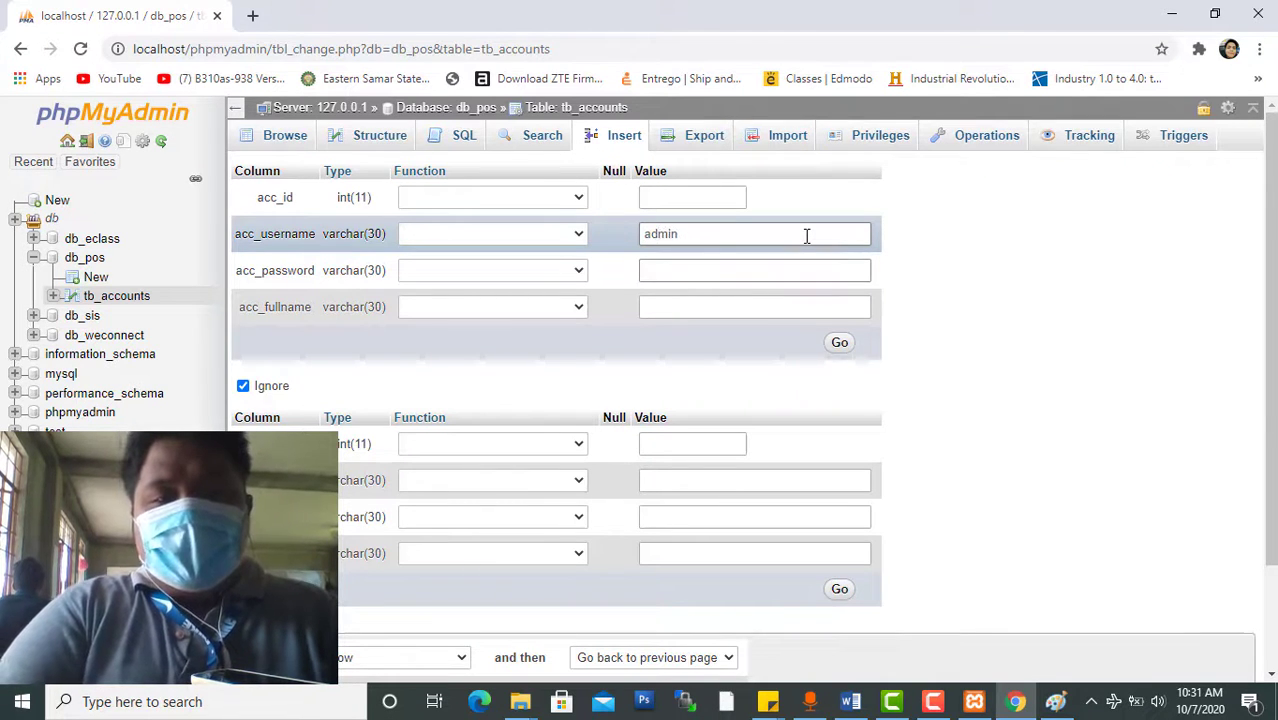
{"action": "type", "text": "adminadm"}
{"action": "key", "text": "BackSpace"}
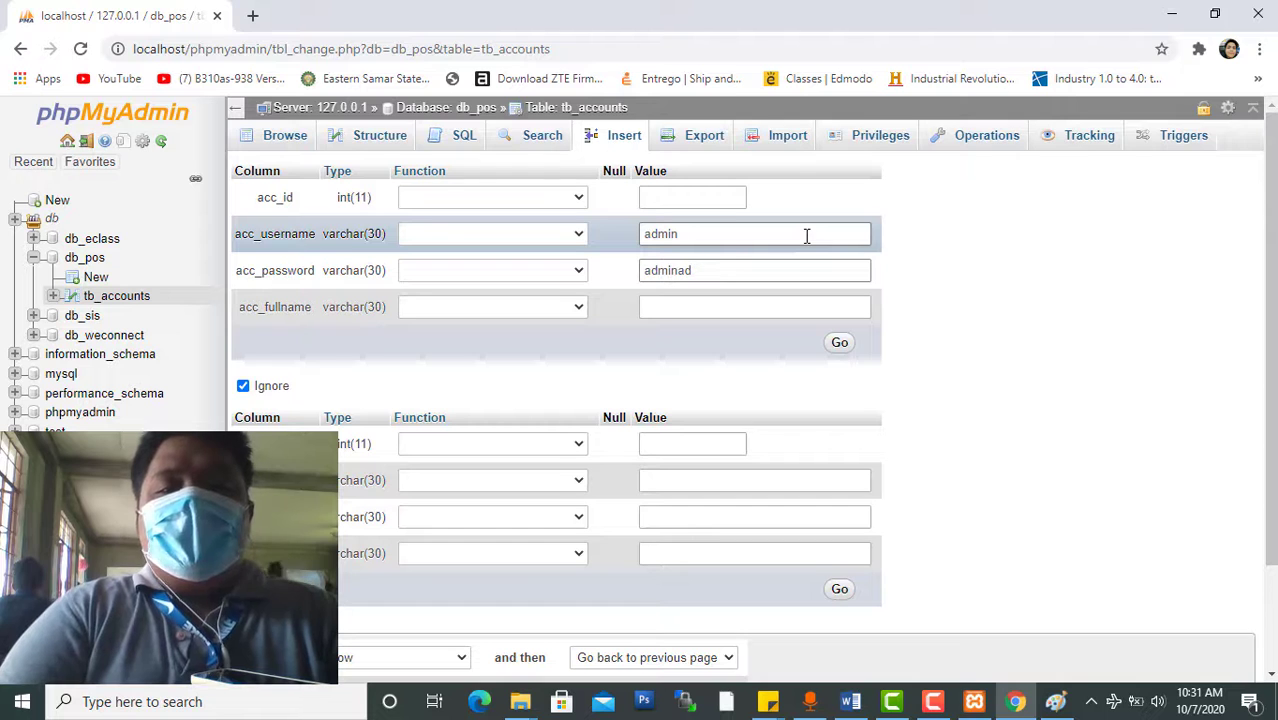
{"action": "type", "text": "min"}
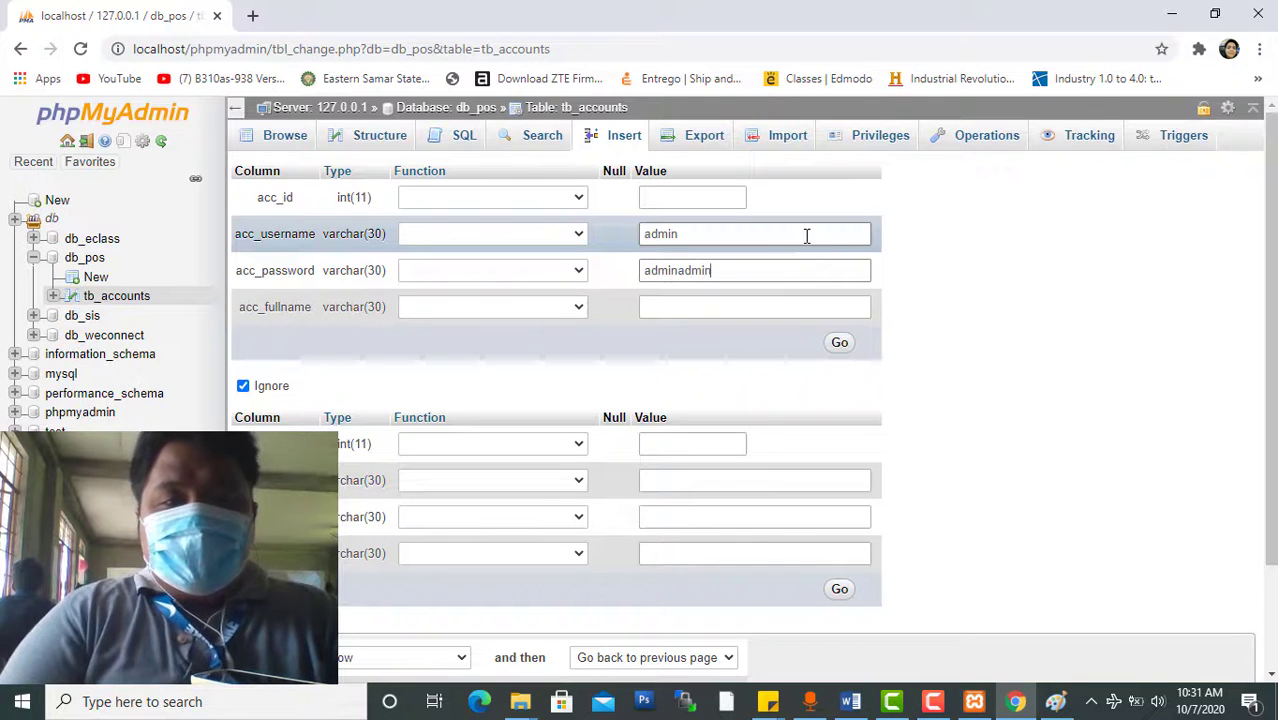
{"action": "key", "text": "ctrl+a"}
{"action": "left_click", "coordinate": [731, 307]}
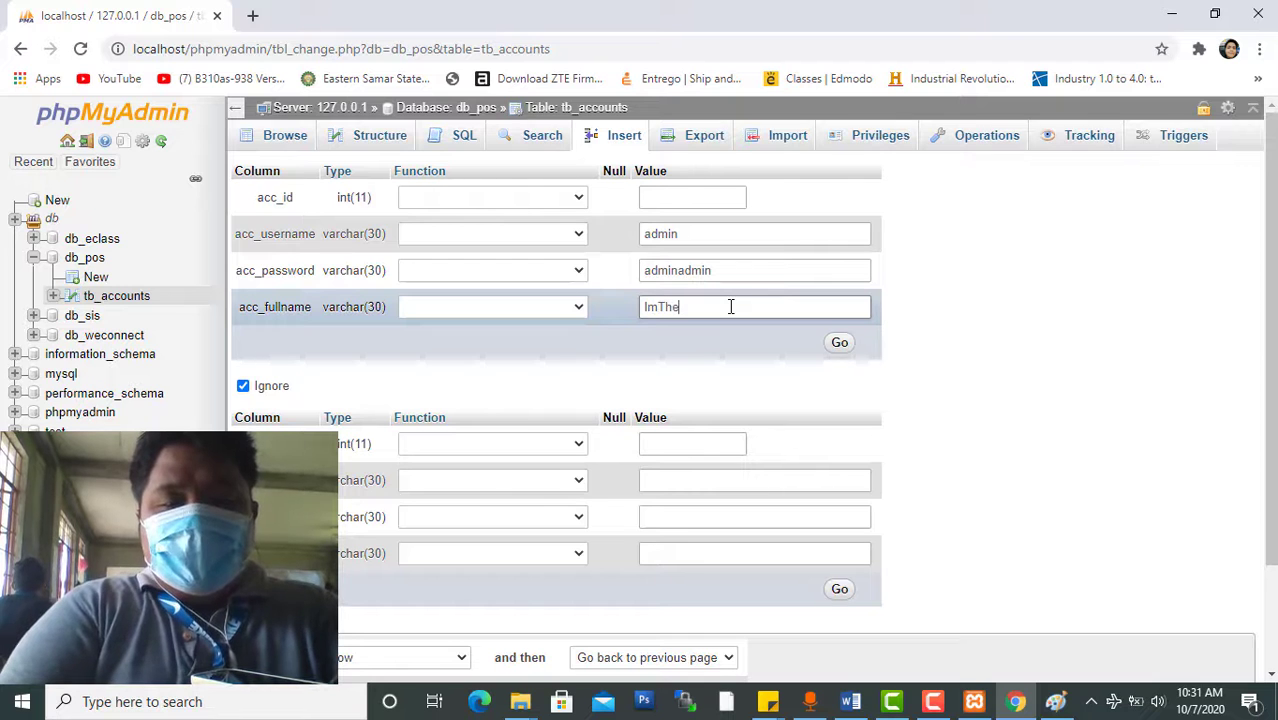
{"action": "left_click", "coordinate": [842, 345]}
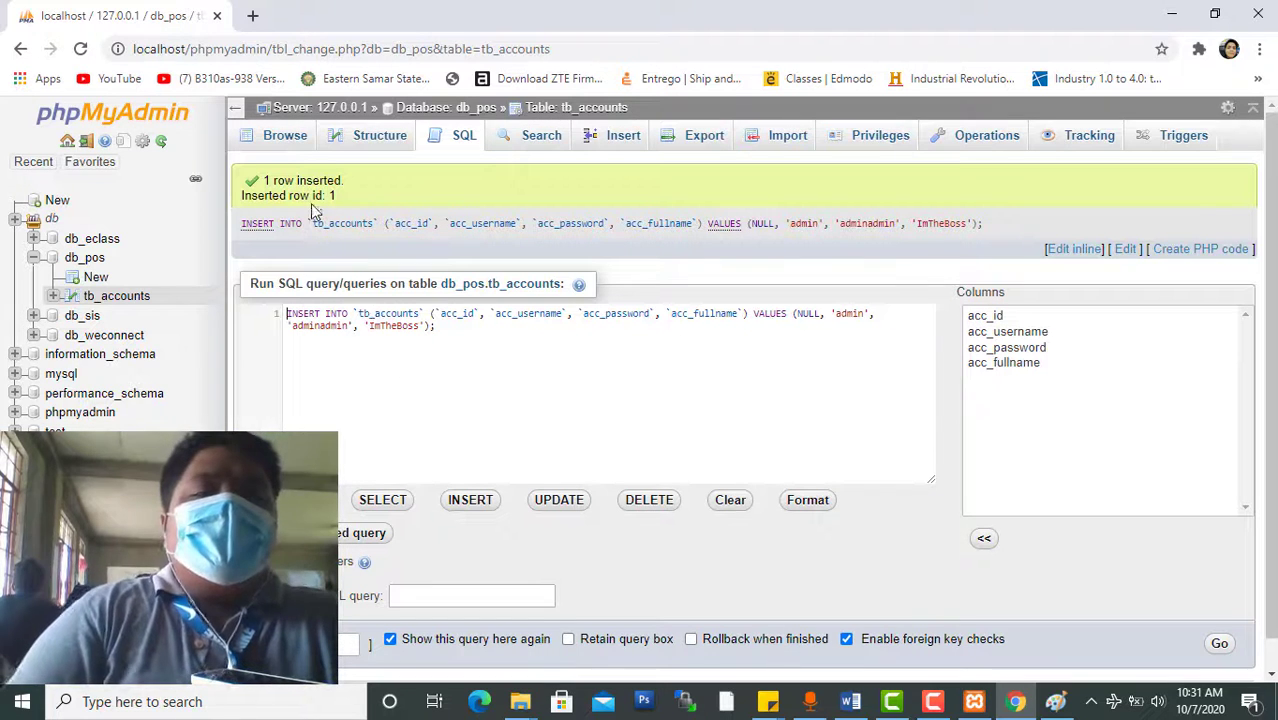
Highlight the generated INSERT query and browse the rows of tb_accounts
{"action": "key", "text": "ctrl+a"}
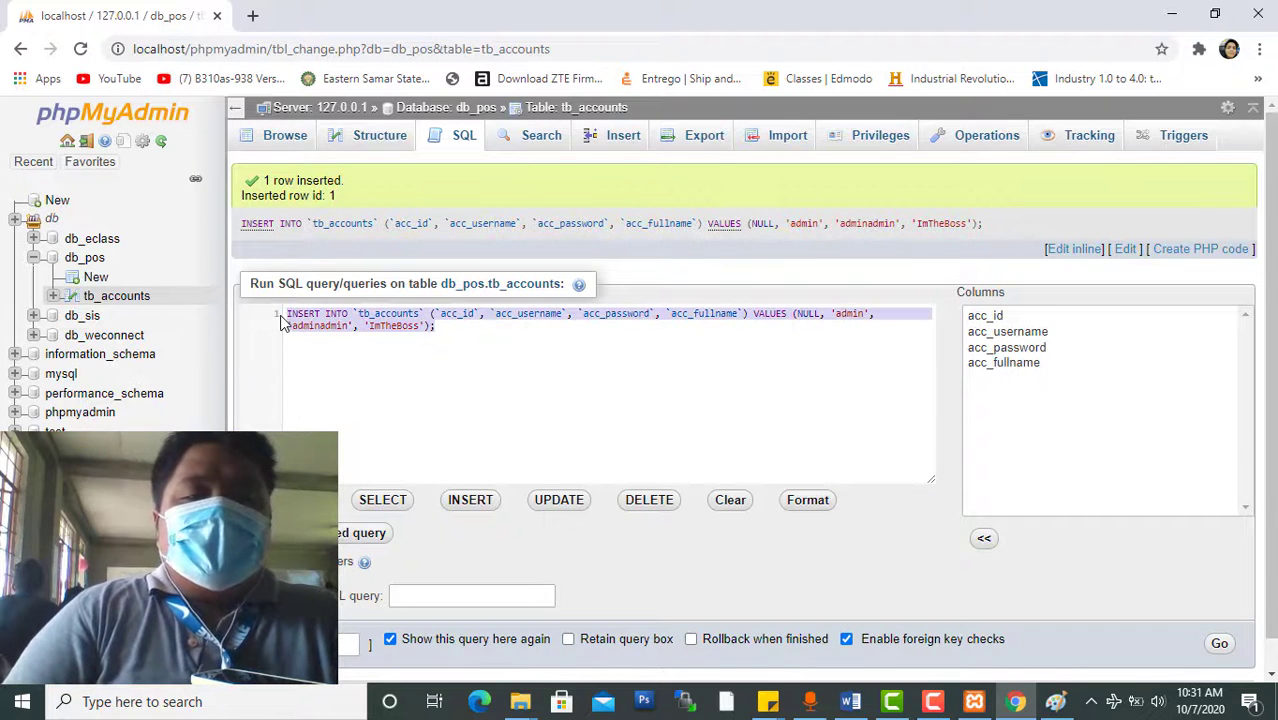
{"action": "left_click", "coordinate": [286, 138]}
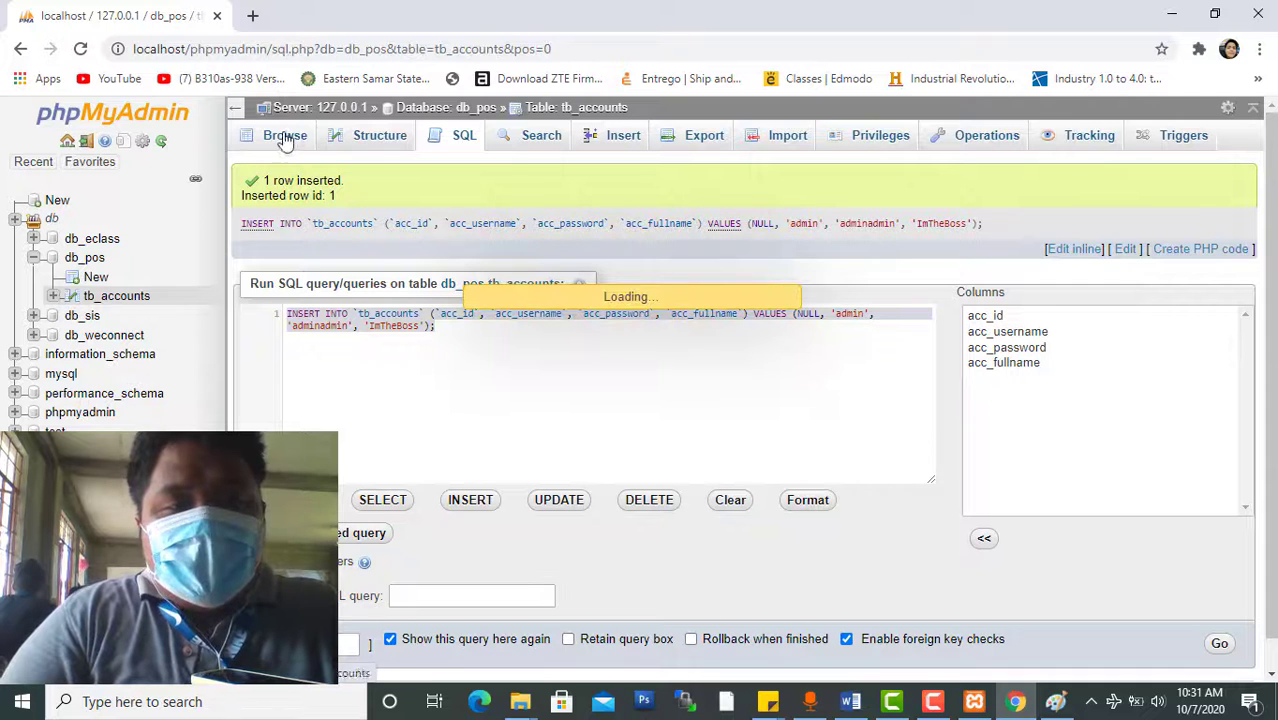